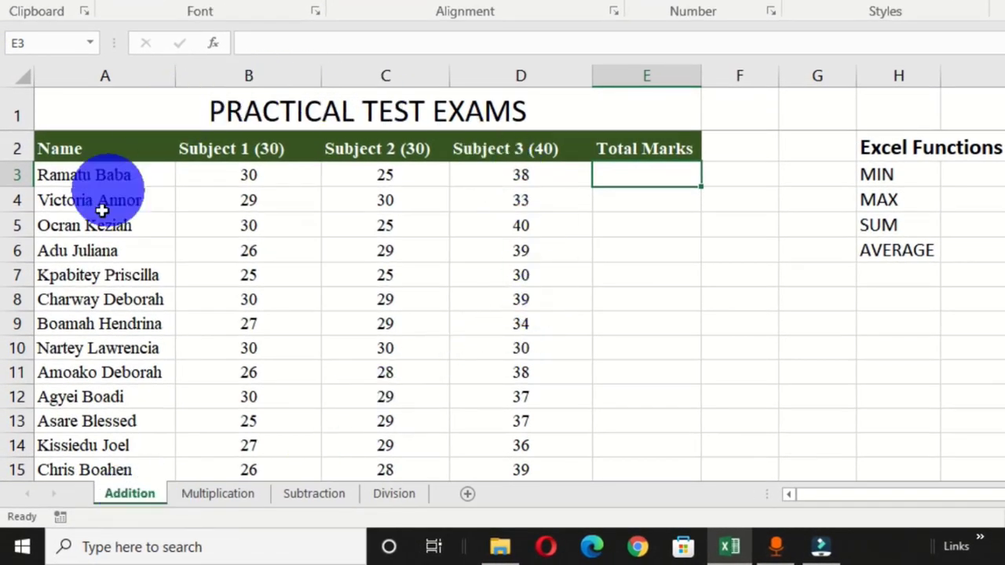
# - Look through the Multiplication, Subtraction and Division worksheets and return to the Addition worksheet
pyautogui.click(216, 495)
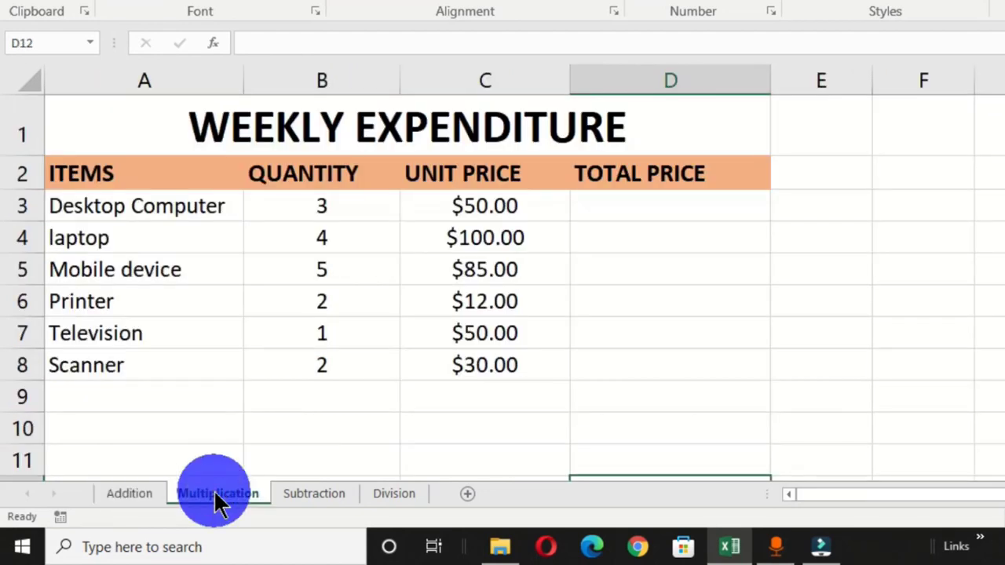
pyautogui.click(292, 501)
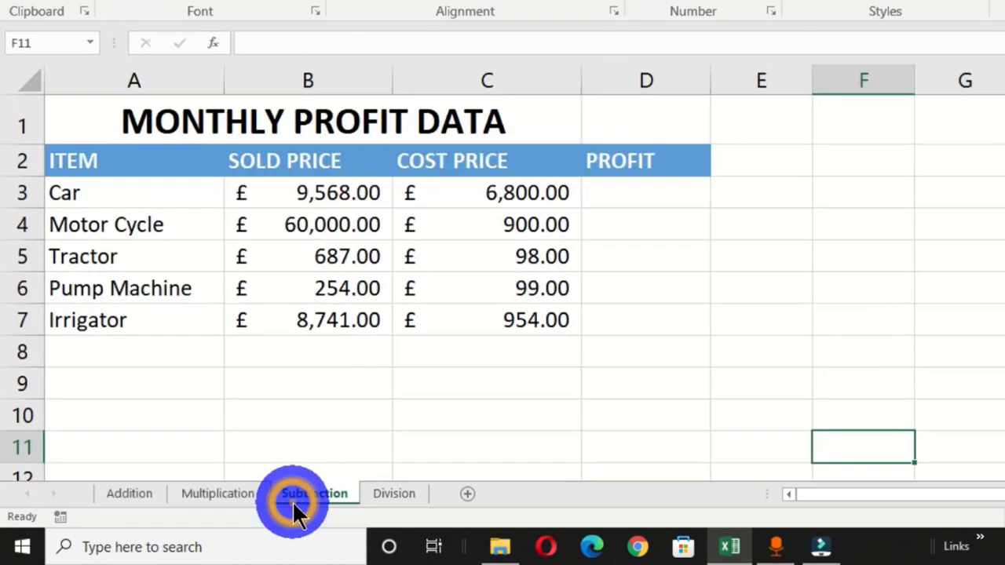
pyautogui.click(394, 494)
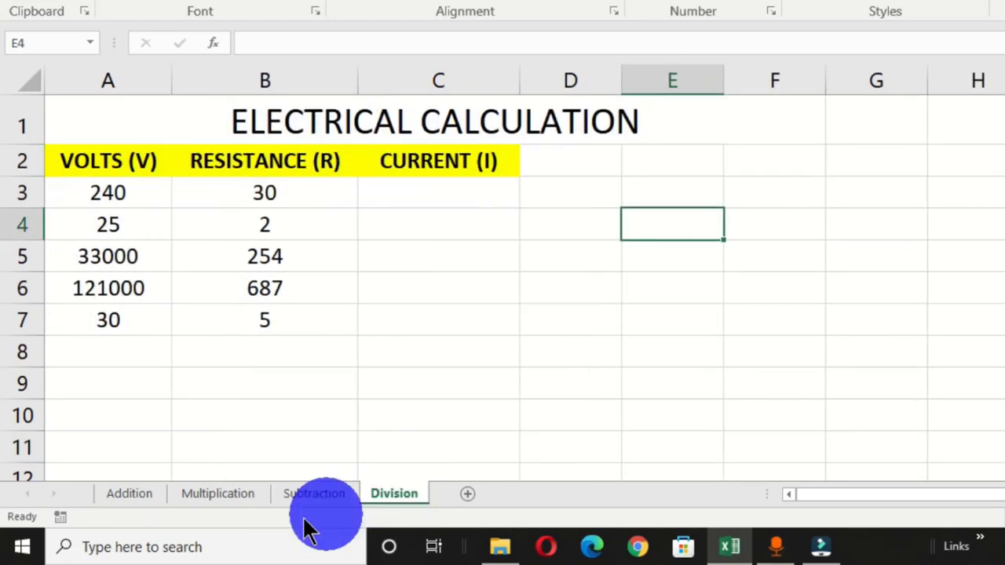
pyautogui.click(132, 495)
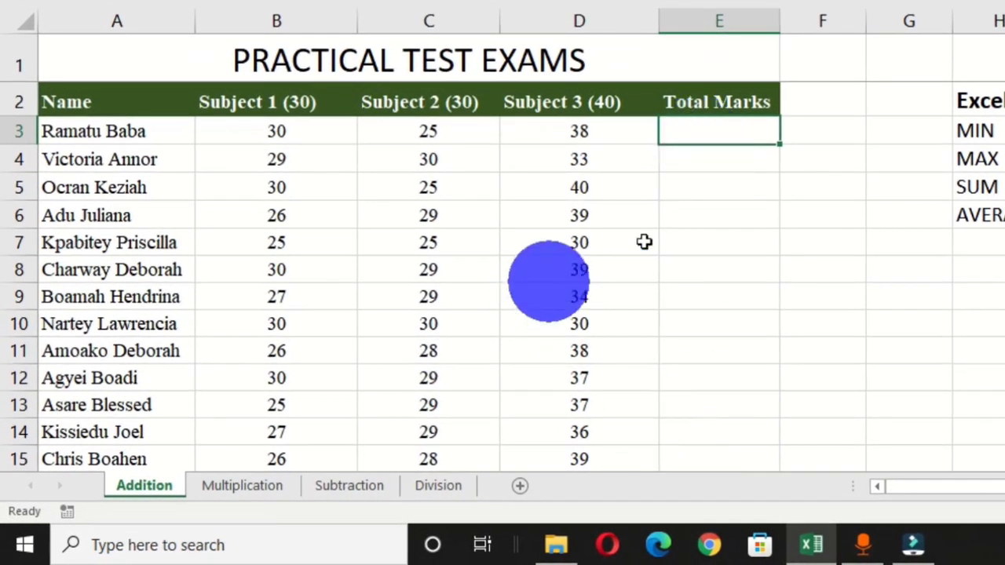
# - Enter the formula =30+25+38 in cell E3 under Total Marks
pyautogui.click(690, 132)
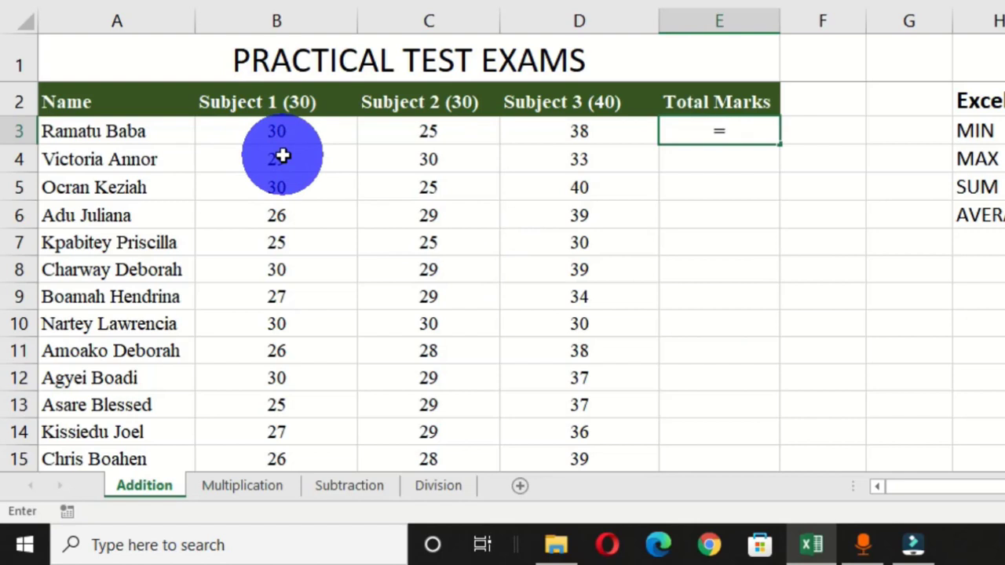
pyautogui.write('0+25+38')
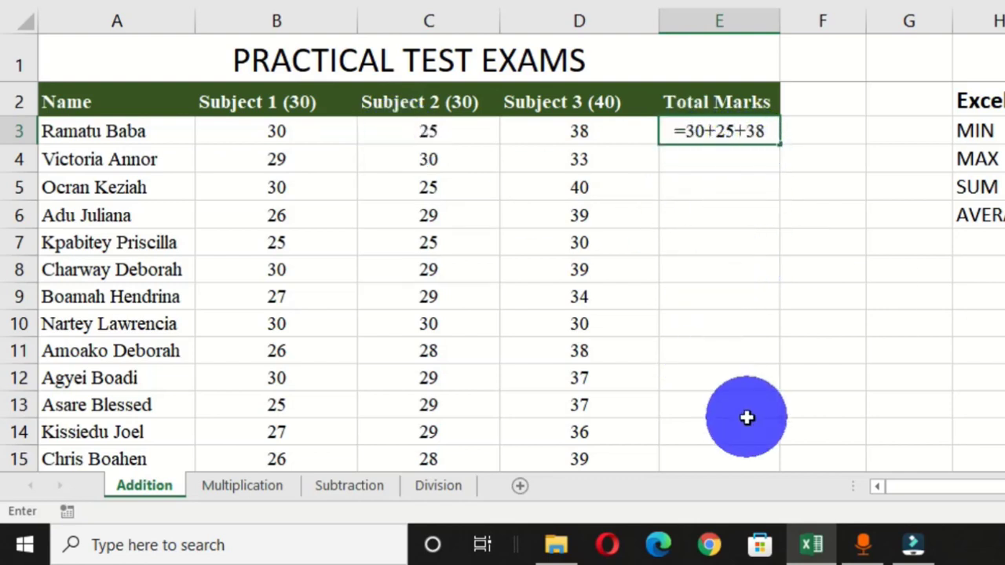
pyautogui.press('Return')
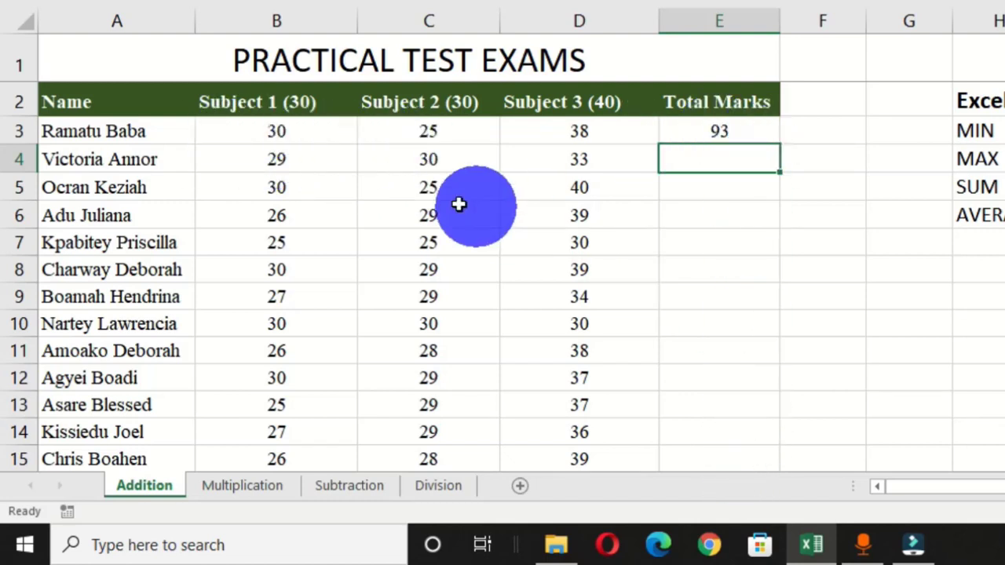
# - Select the marks in B3:D3 and turn the status bar's Sum display off and back on
pyautogui.moveTo(245, 134); pyautogui.dragTo(564, 149)
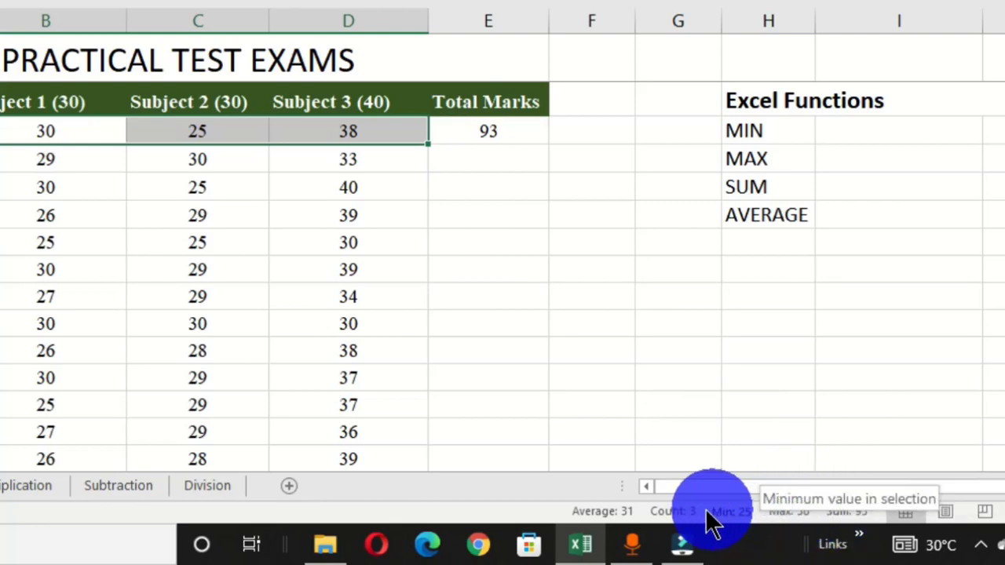
pyautogui.rightClick(521, 514)
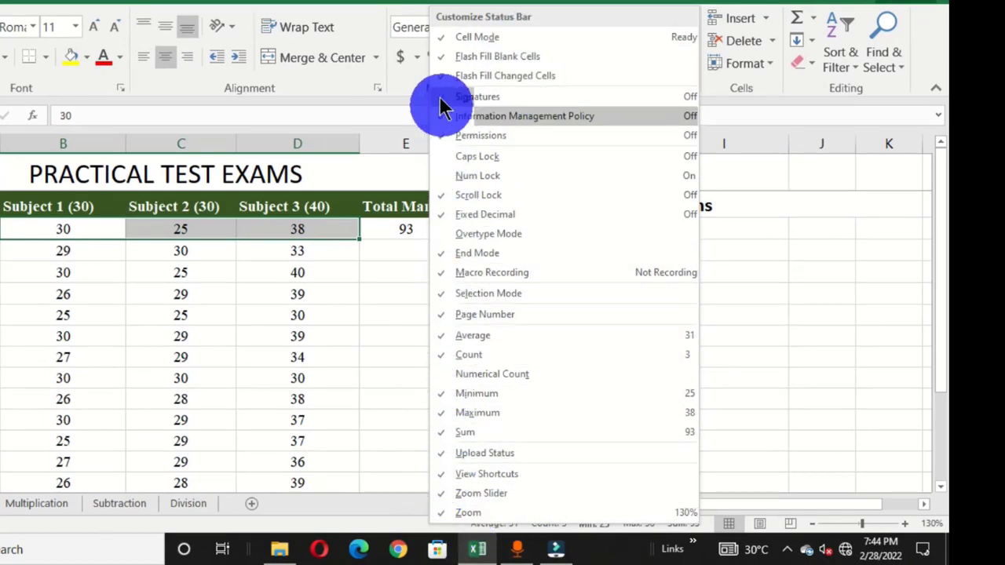
pyautogui.click(453, 434)
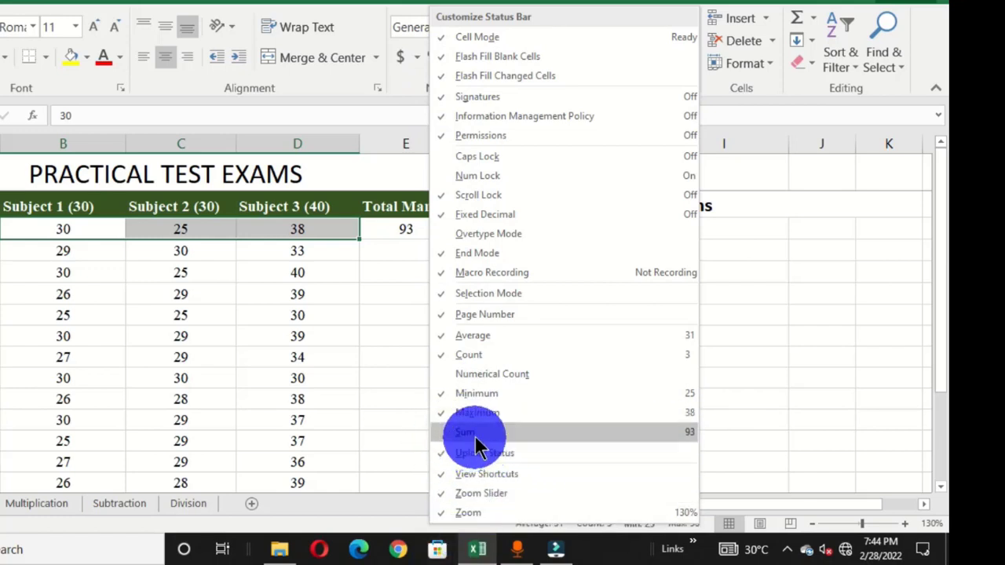
pyautogui.click(470, 433)
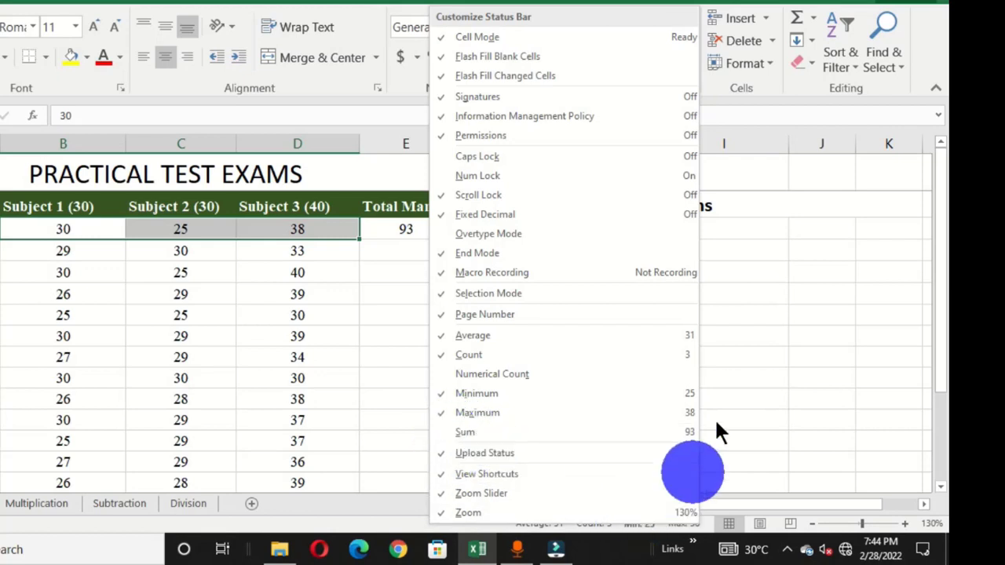
pyautogui.click(751, 368)
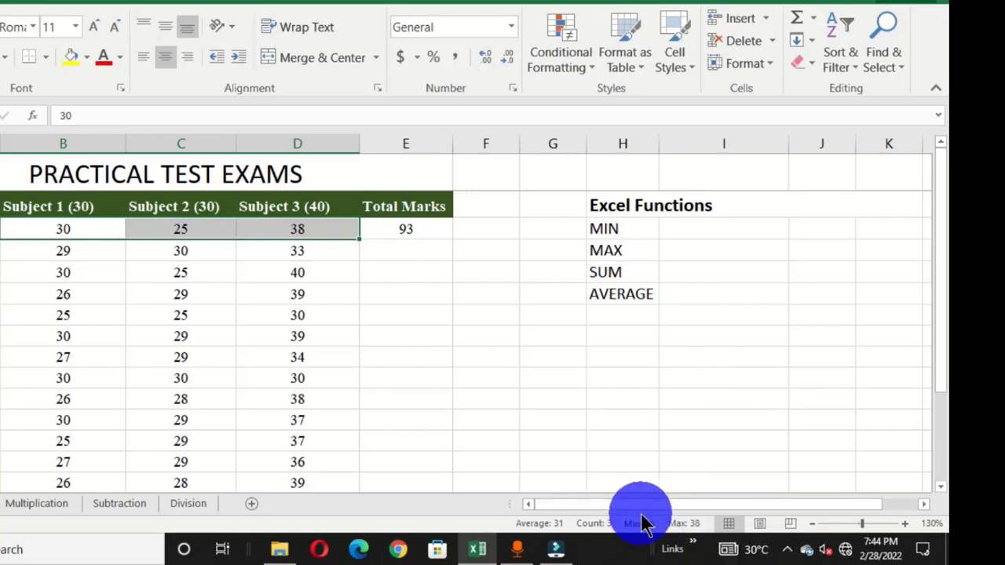
pyautogui.rightClick(500, 526)
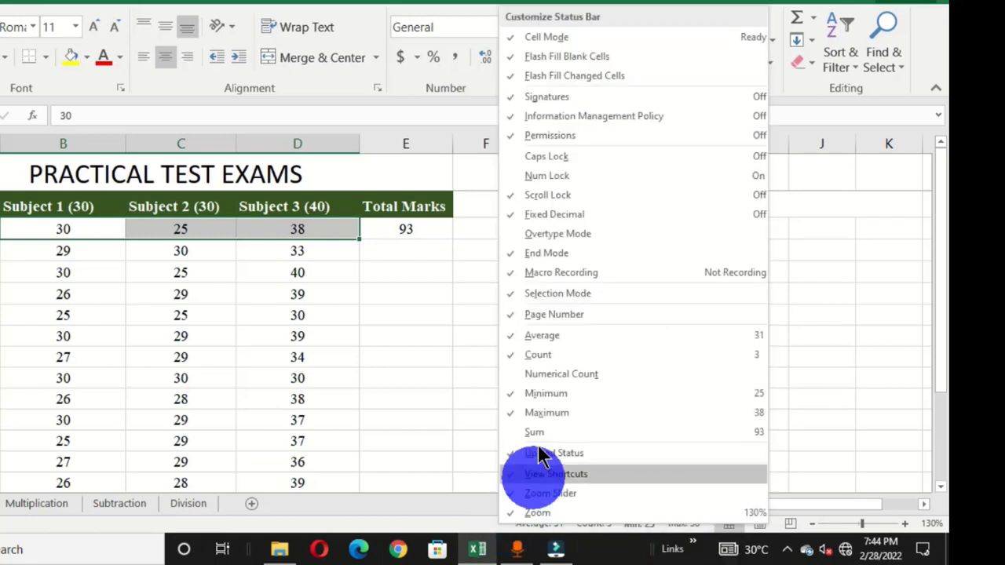
pyautogui.click(836, 416)
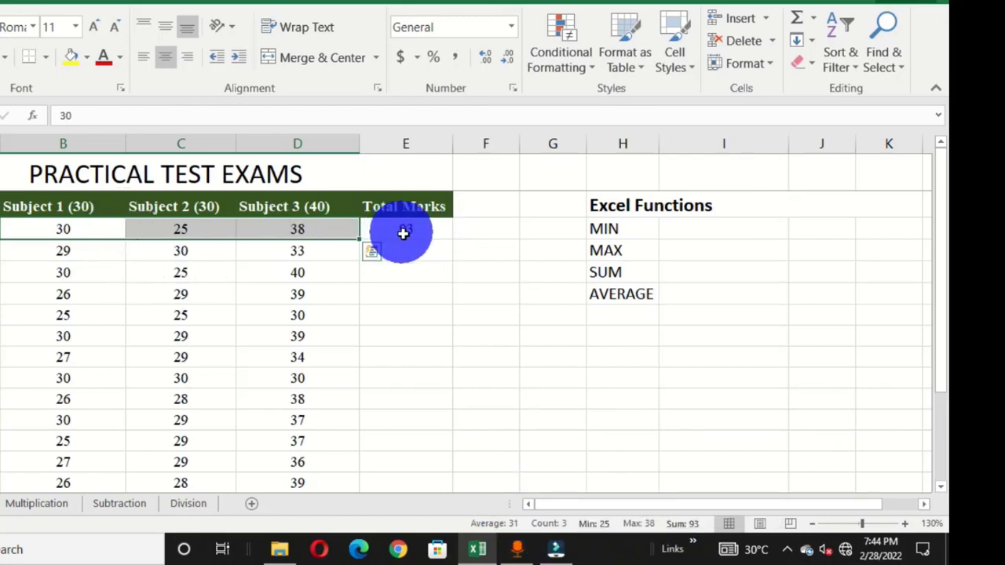
# - Change the Subject 1 mark in B3 to 35 and select B3:D3 to check their sum
pyautogui.click(66, 228)
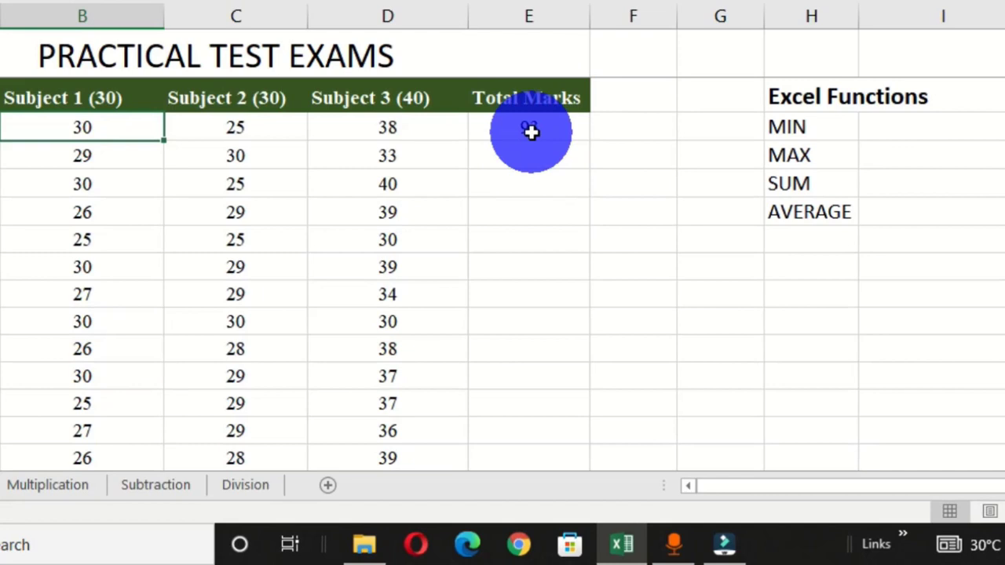
pyautogui.write('35')
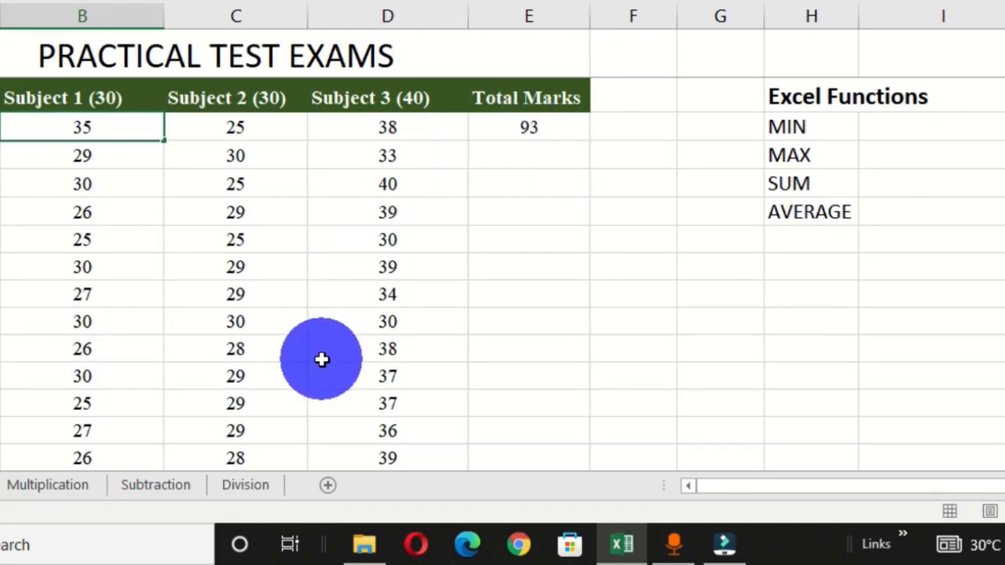
pyautogui.press('Return')
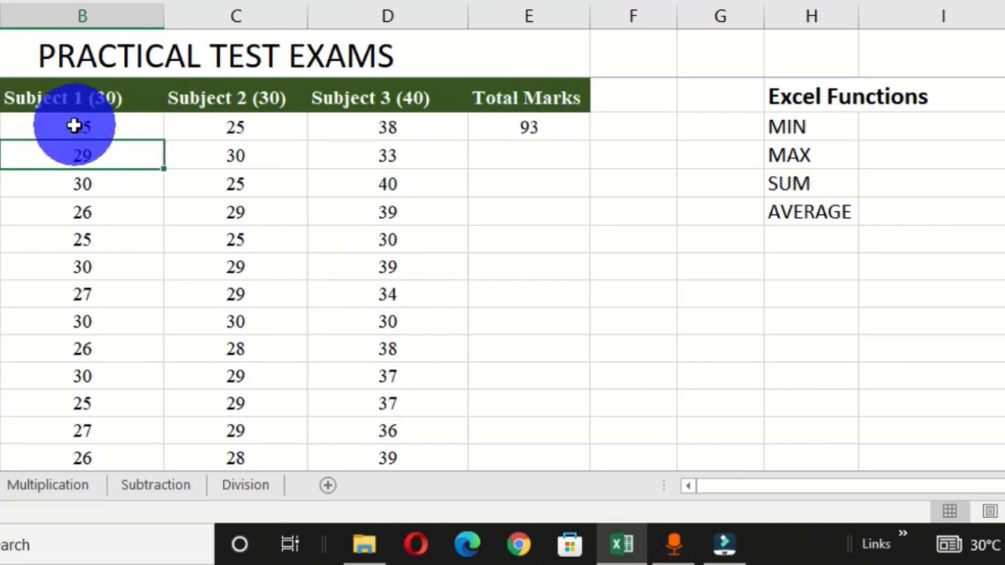
pyautogui.moveTo(79, 127); pyautogui.dragTo(400, 130)
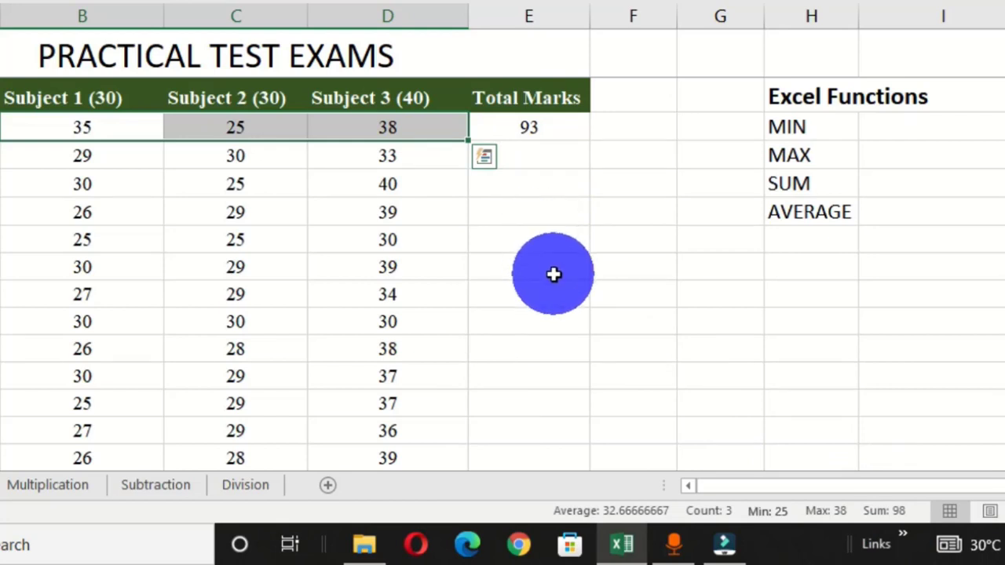
# - Replace the total in E3 with the formula =b3+c3+d3 and select B3:D3 to compare their sum
pyautogui.click(521, 131)
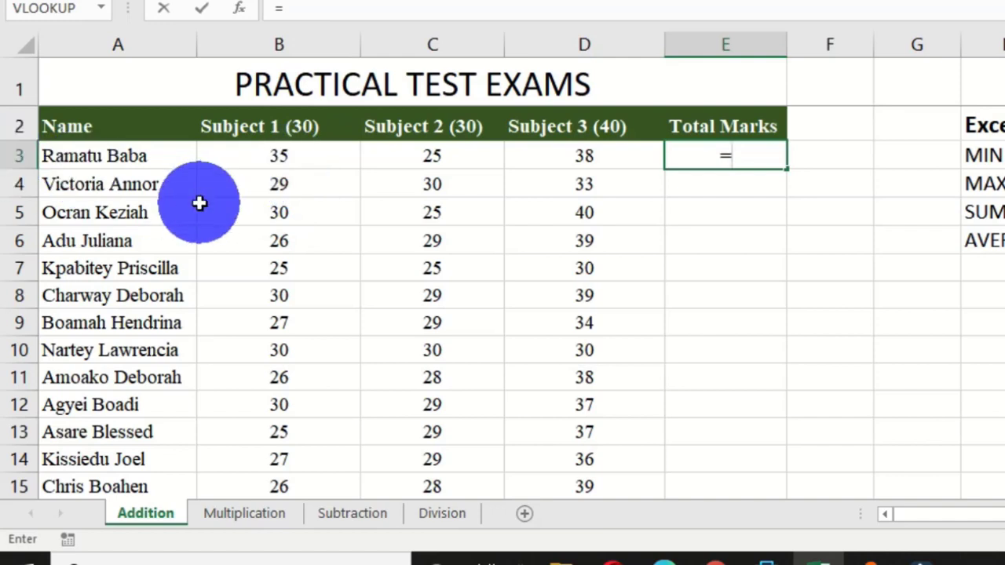
pyautogui.write('b3+')
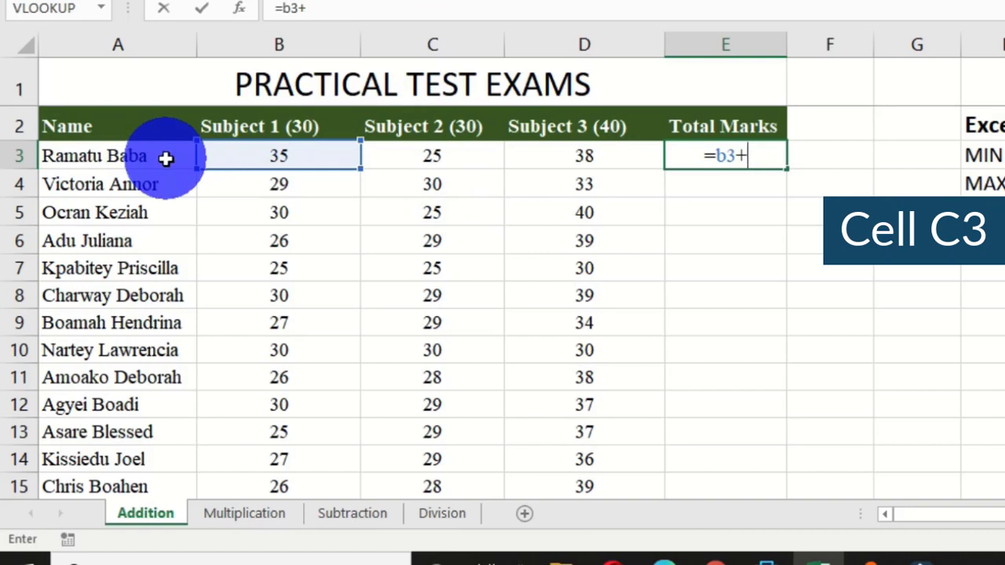
pyautogui.write('c3')
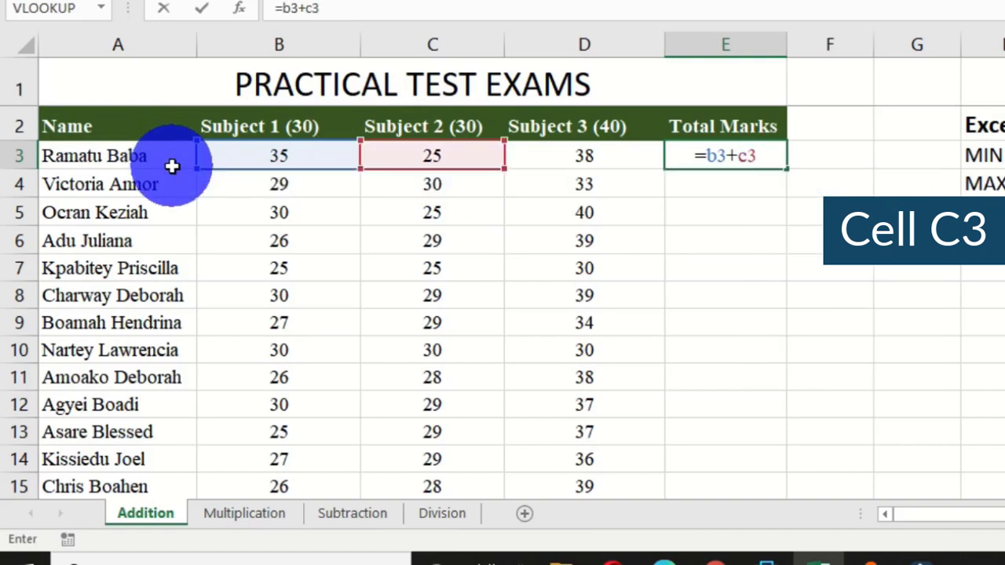
pyautogui.write('+')
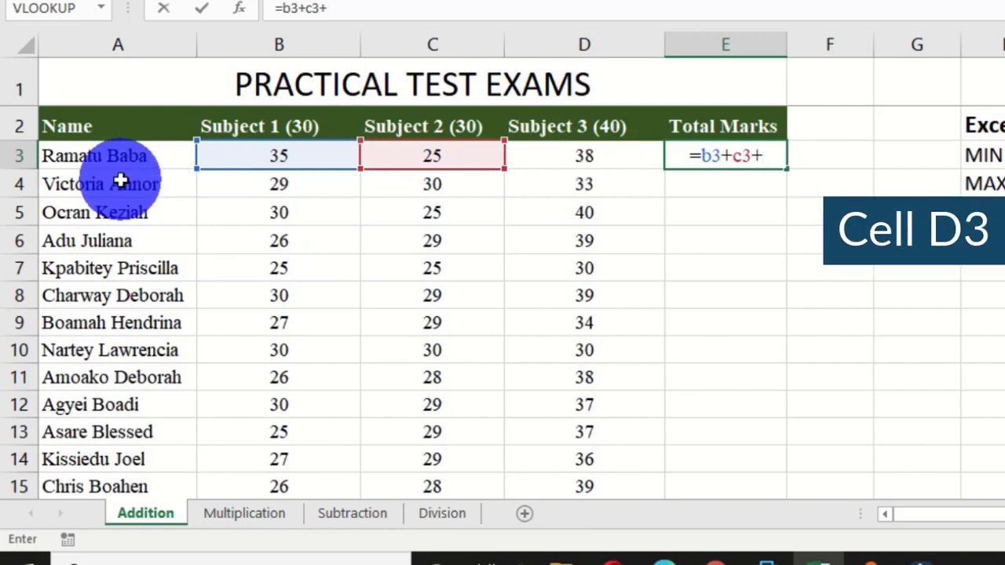
pyautogui.write('d3')
pyautogui.press('Return')
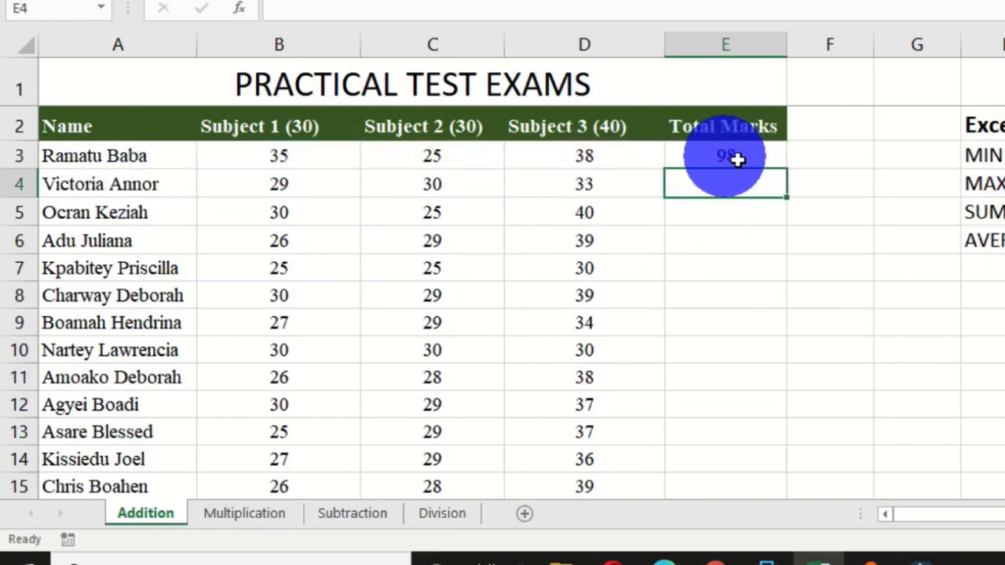
pyautogui.moveTo(272, 155); pyautogui.dragTo(549, 156)
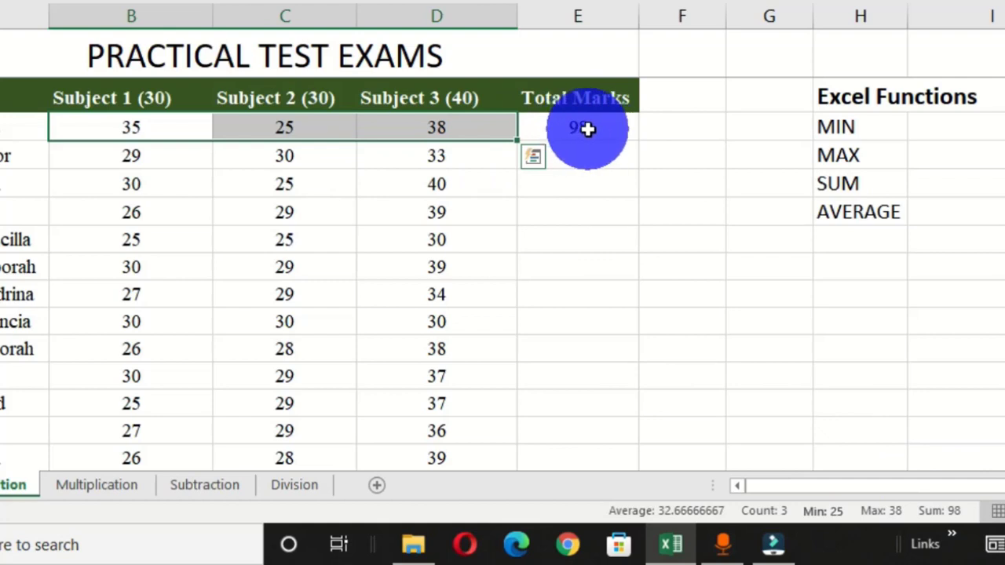
# - Change the Subject 1 mark in B3 to 28
pyautogui.click(129, 133)
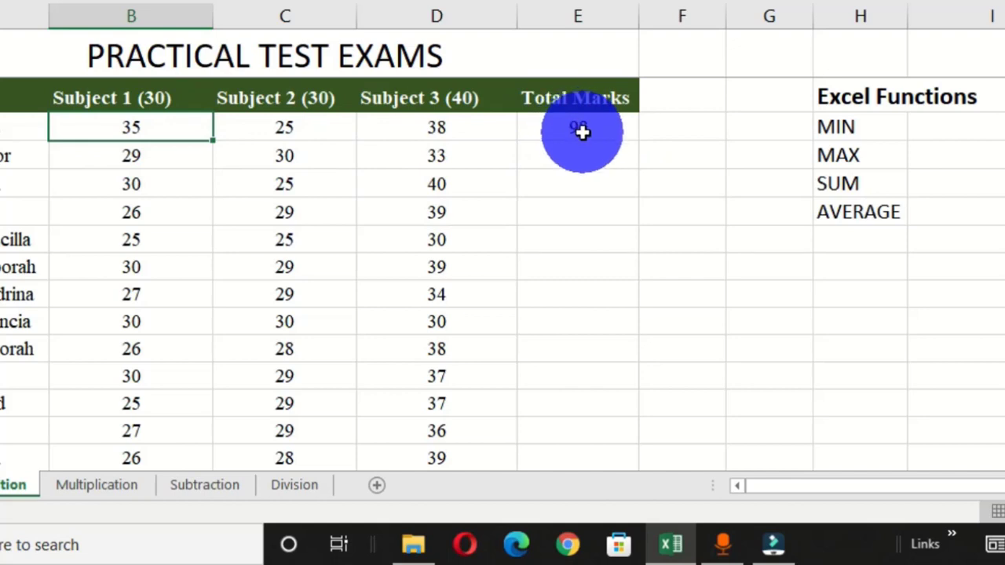
pyautogui.click(150, 128)
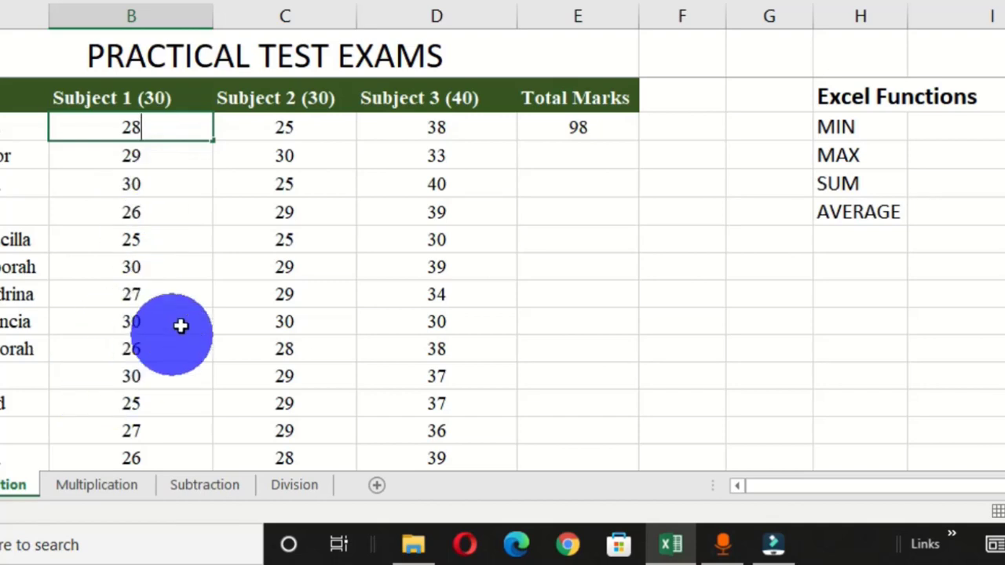
pyautogui.write('28')
pyautogui.press('Return')
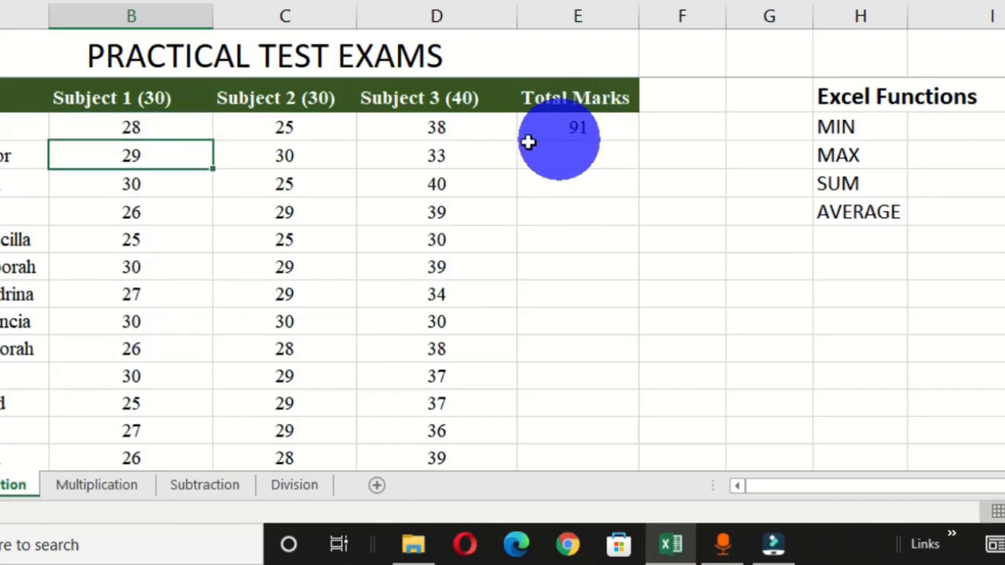
# - Change the Subject 2 mark in C3 to 26 and select B3:D3 to check their sum against the total
pyautogui.click(280, 128)
pyautogui.write('2')
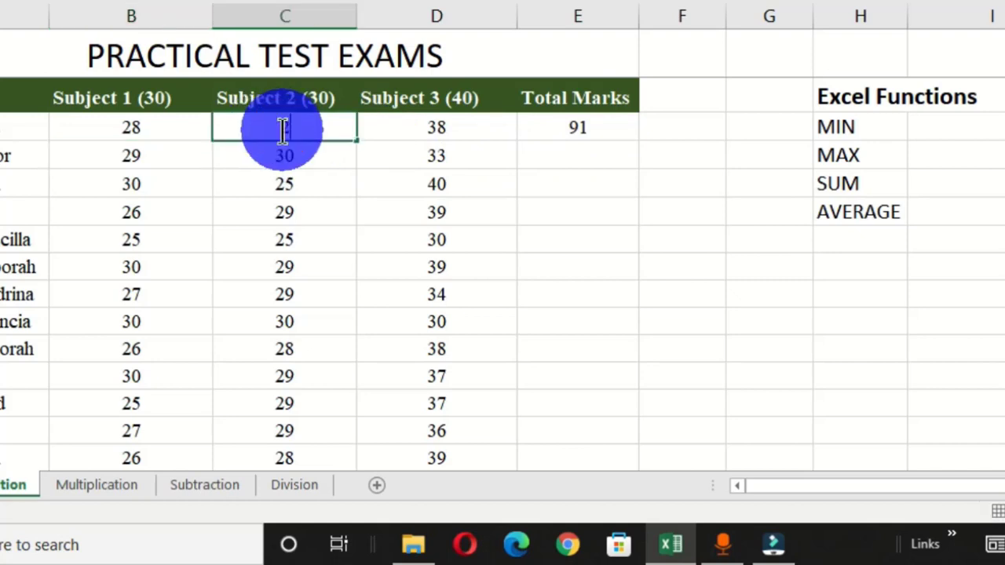
pyautogui.write('6')
pyautogui.press('Return')
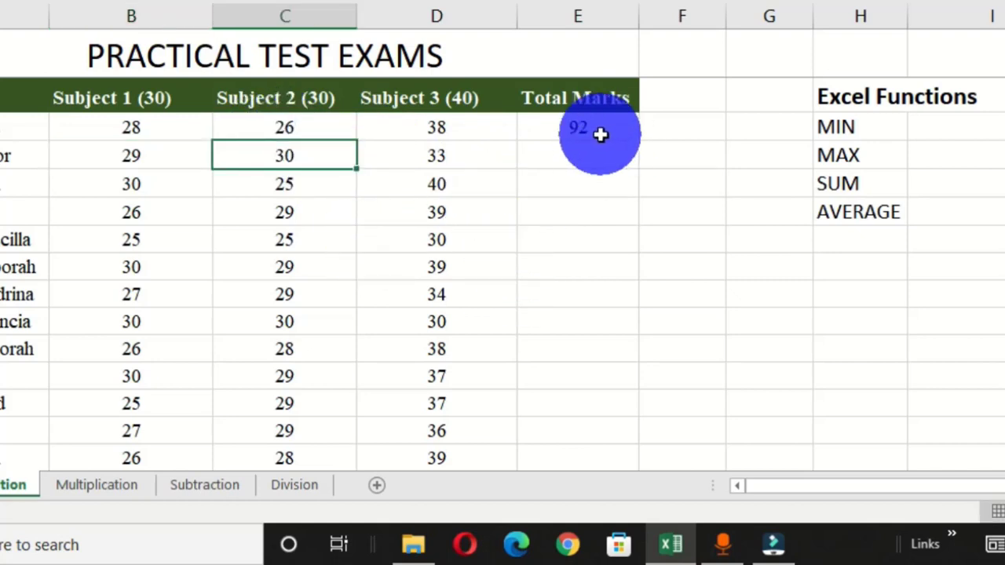
pyautogui.moveTo(121, 128); pyautogui.dragTo(384, 132)
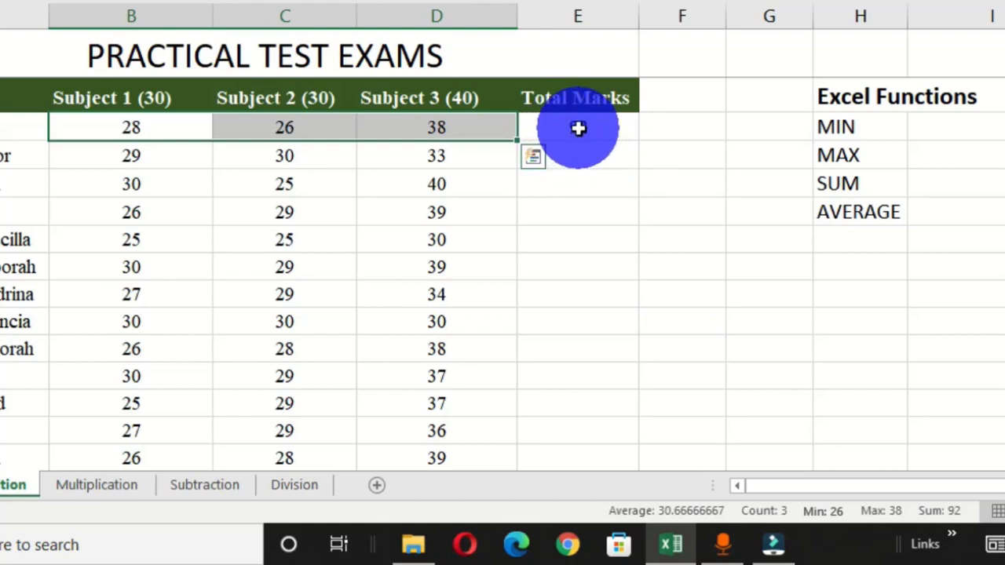
pyautogui.hotkey('alt', '=')
pyautogui.click(588, 212)
# - Replace the total in E3 with the formula +B3+C3+D3 and select B3:D3 to check their sum
pyautogui.click(570, 130)
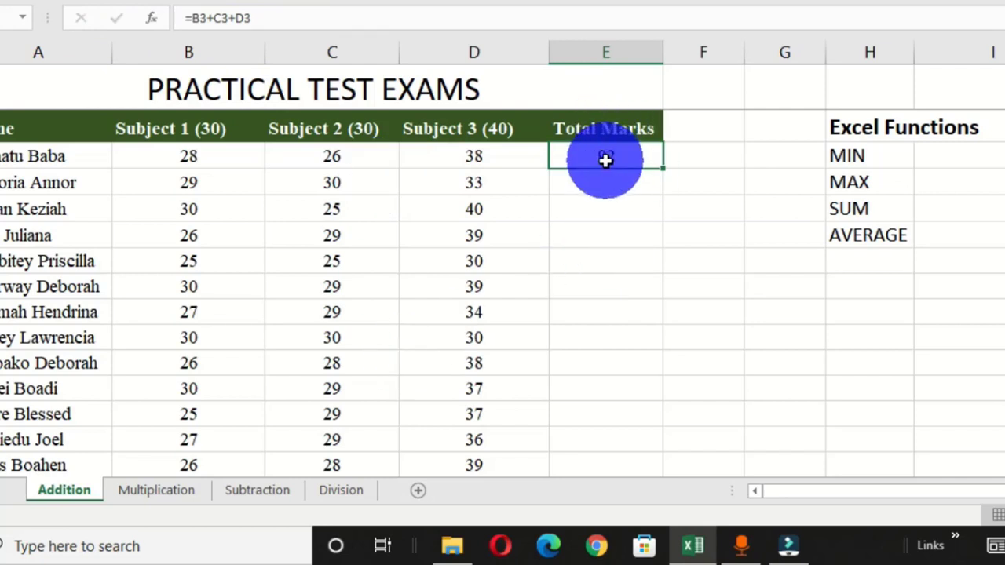
pyautogui.press('Delete')
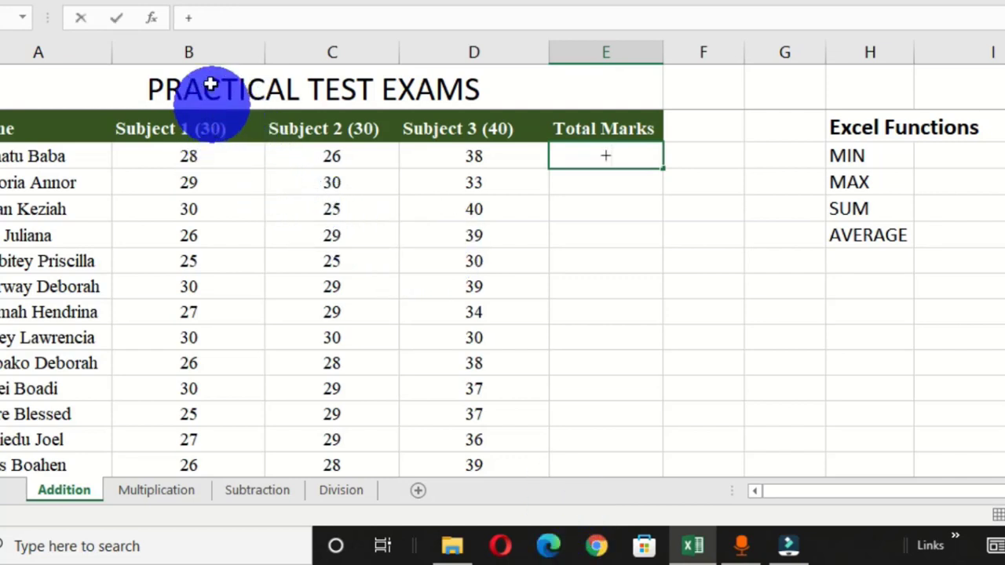
pyautogui.click(190, 157)
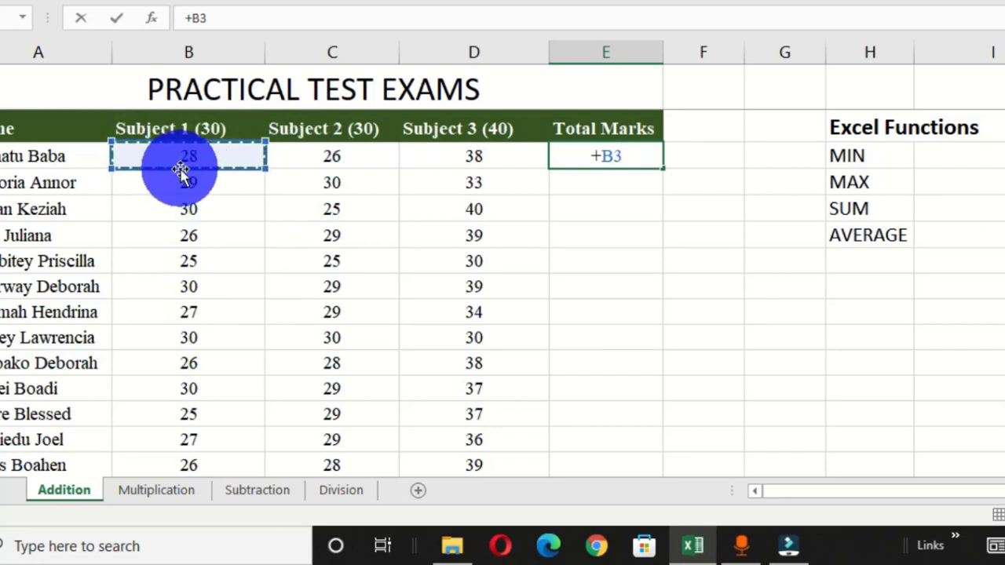
pyautogui.click(310, 156)
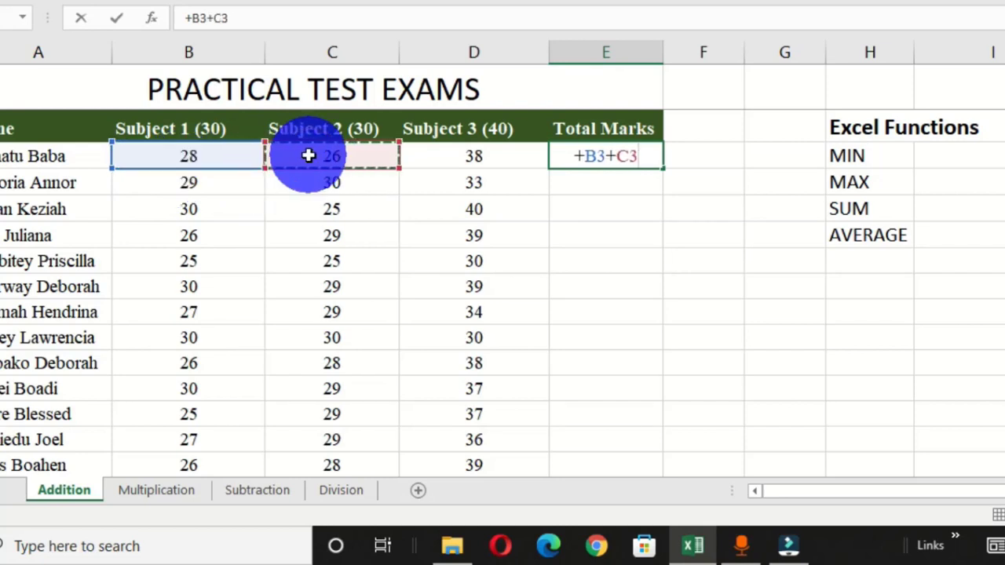
pyautogui.write('+')
pyautogui.click(446, 158)
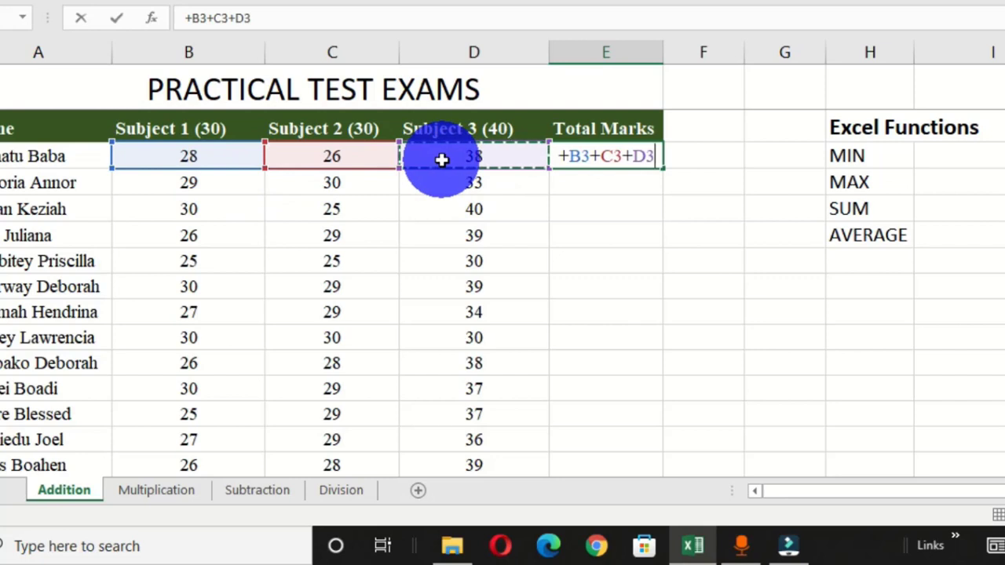
pyautogui.press('Return')
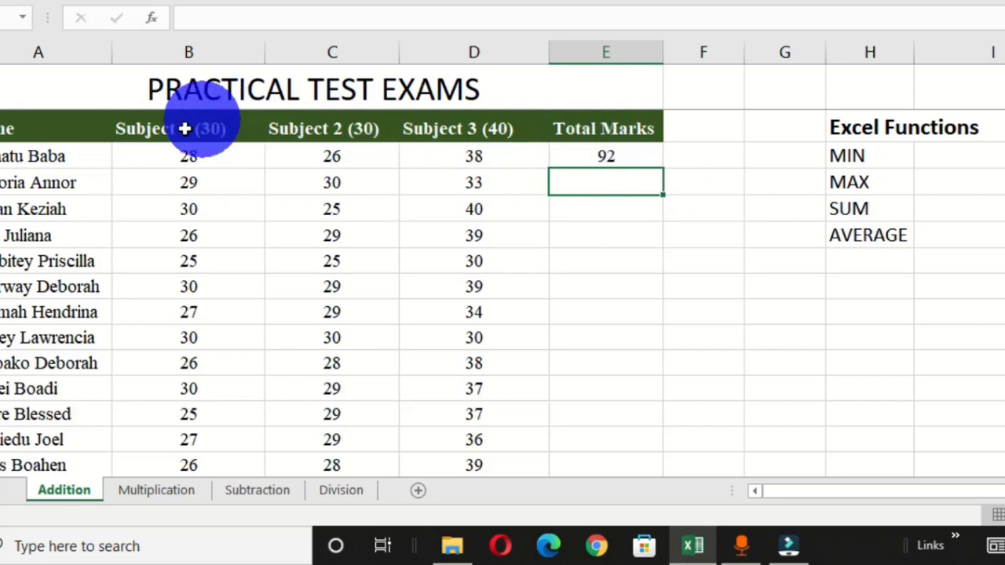
pyautogui.moveTo(174, 154); pyautogui.dragTo(479, 157)
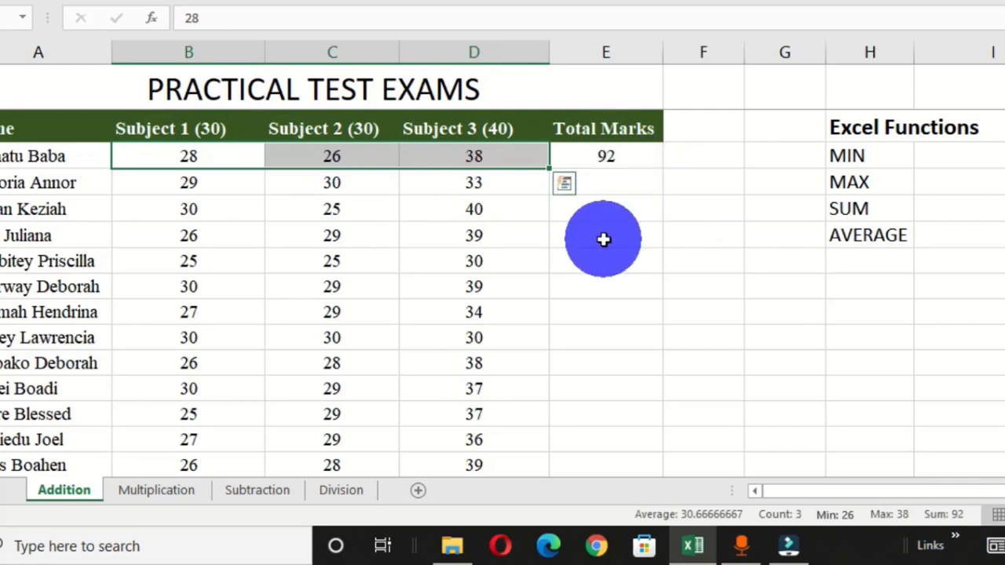
# - Replace the formula in E3 with =SUM(B3:D3) and select B3:D3 to compare their sum with the total
pyautogui.click(598, 158)
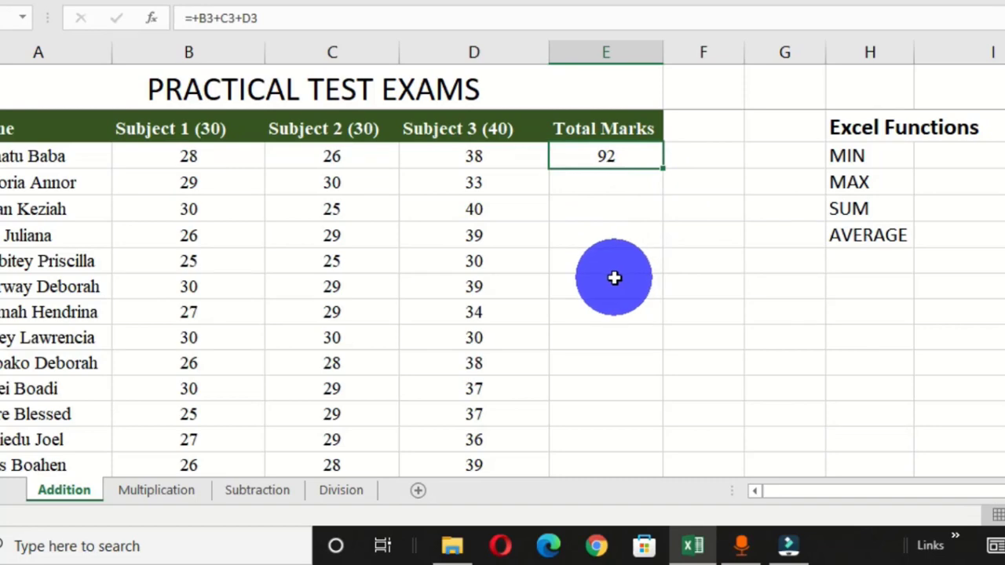
pyautogui.press('Delete')
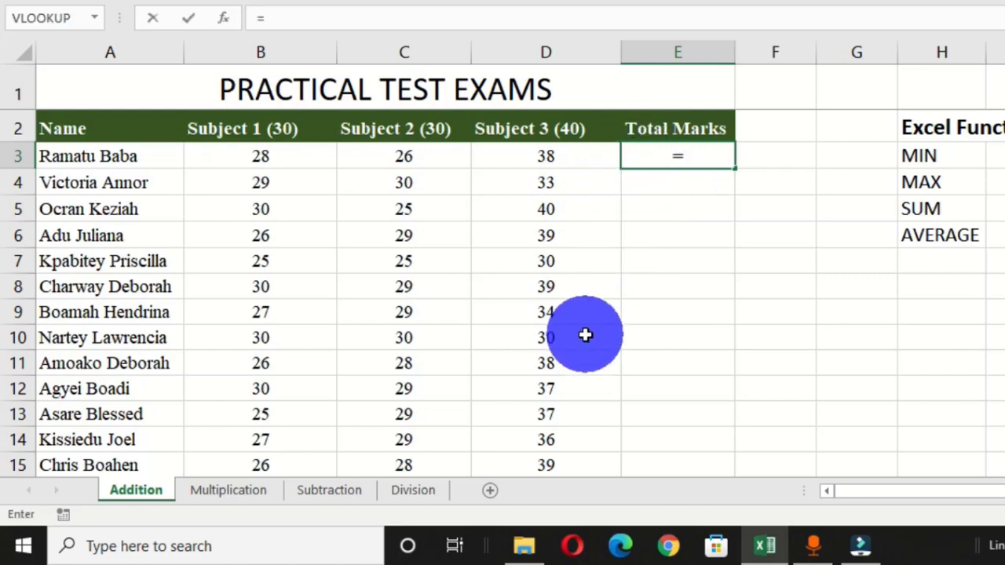
pyautogui.write('sum')
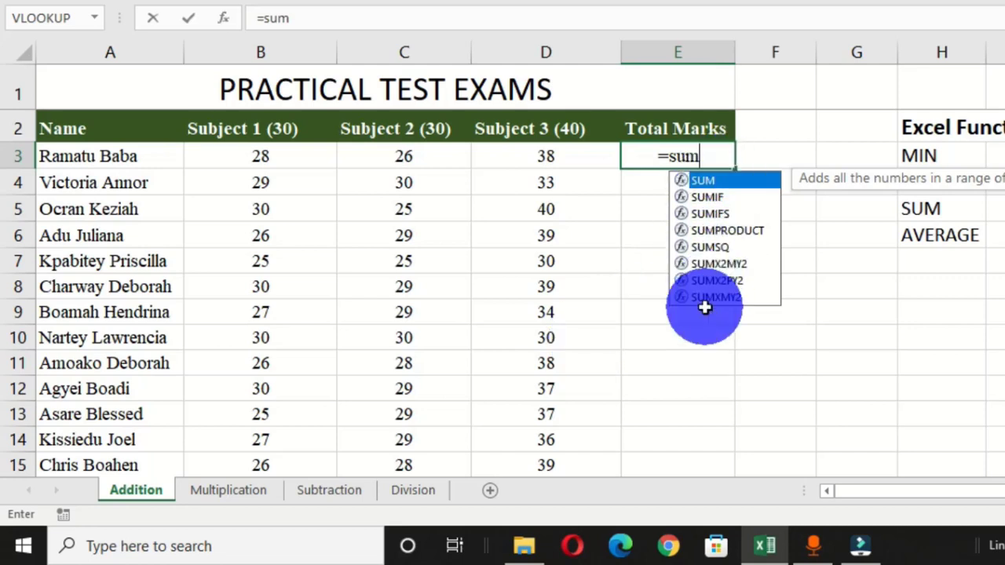
pyautogui.press('Tab')
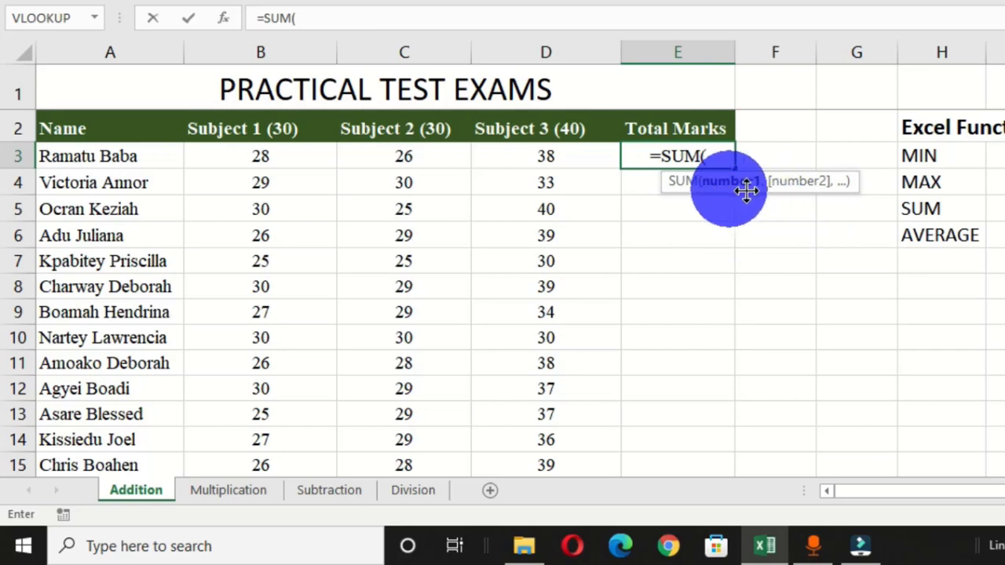
pyautogui.click(257, 156)
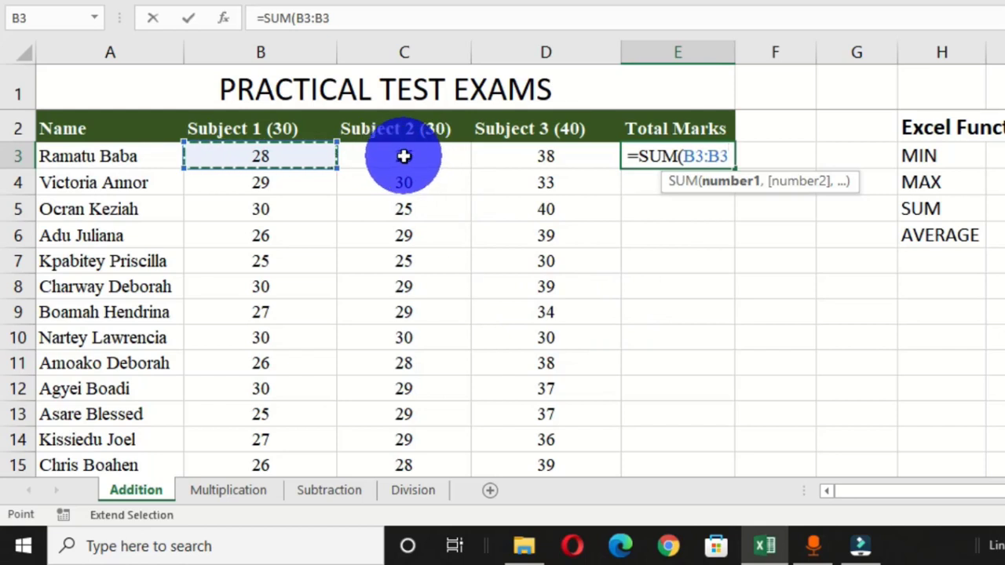
pyautogui.click(553, 157)
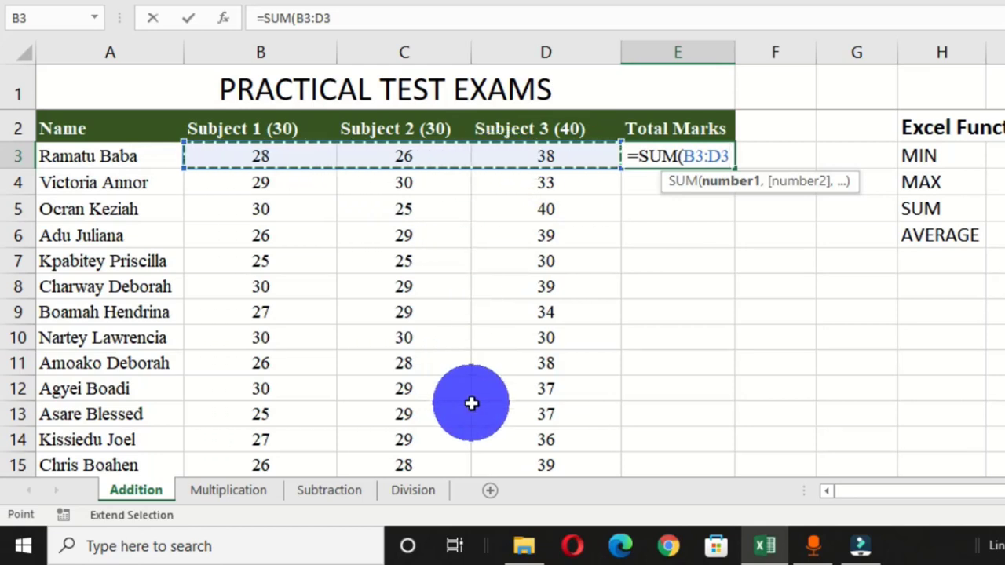
pyautogui.write(')')
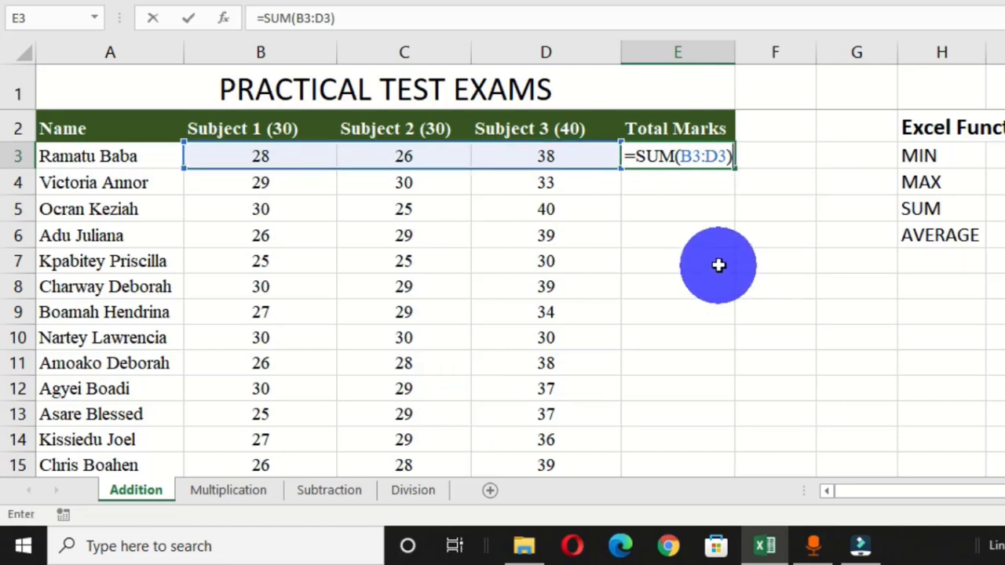
pyautogui.press('Return')
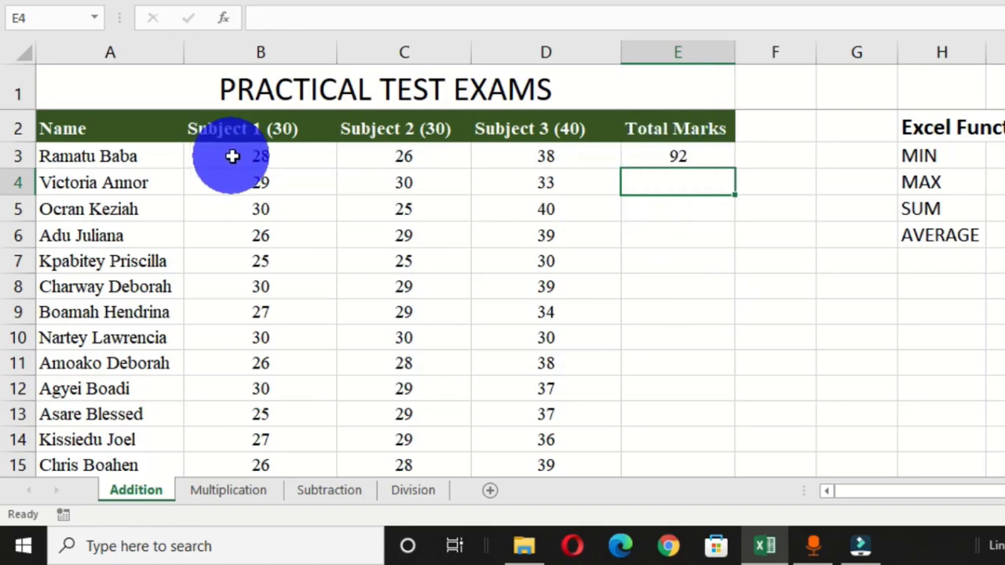
pyautogui.moveTo(233, 156); pyautogui.dragTo(579, 157)
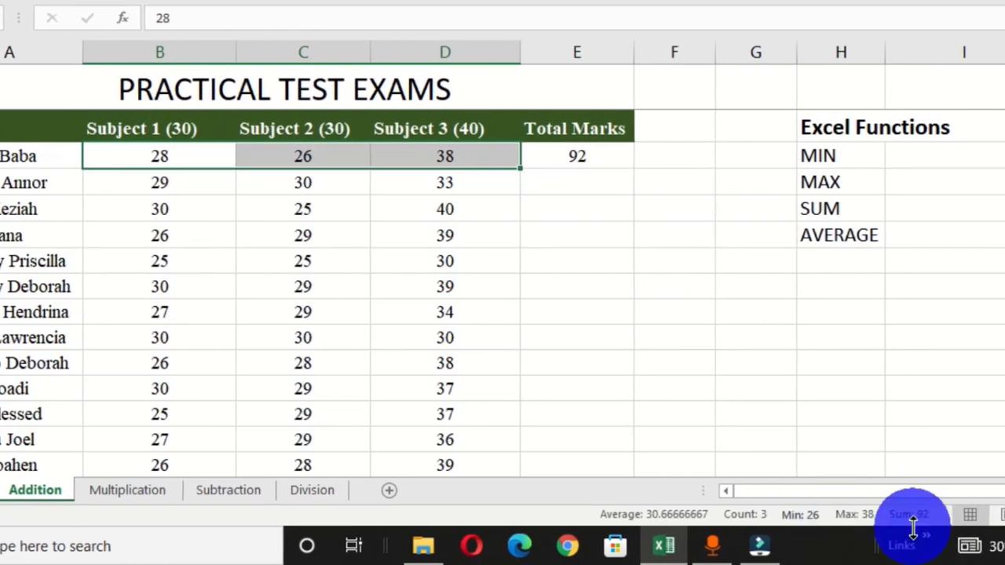
# - Clear E3 and total B3:D3 there with the AutoSum Sum function
pyautogui.click(577, 159)
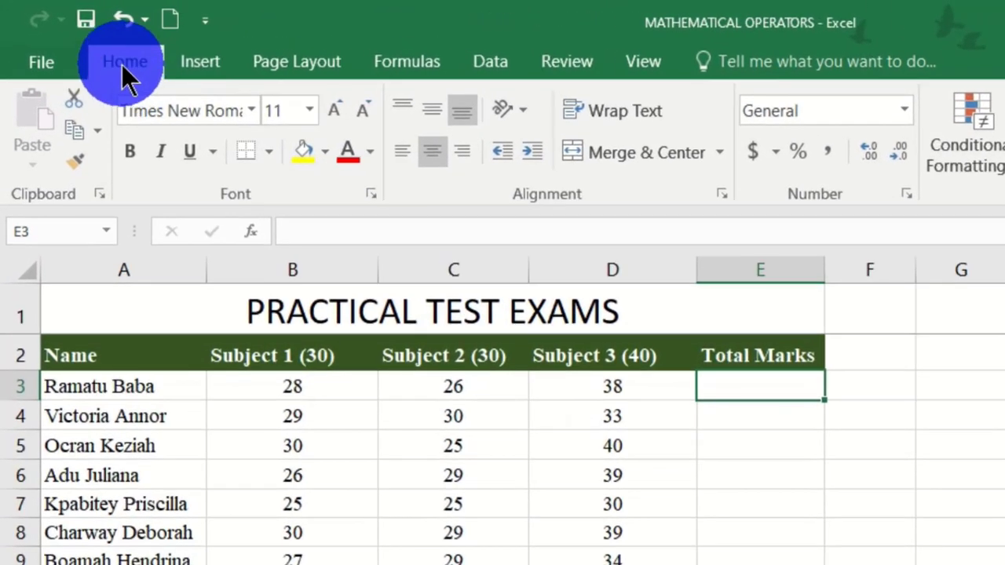
pyautogui.click(83, 43)
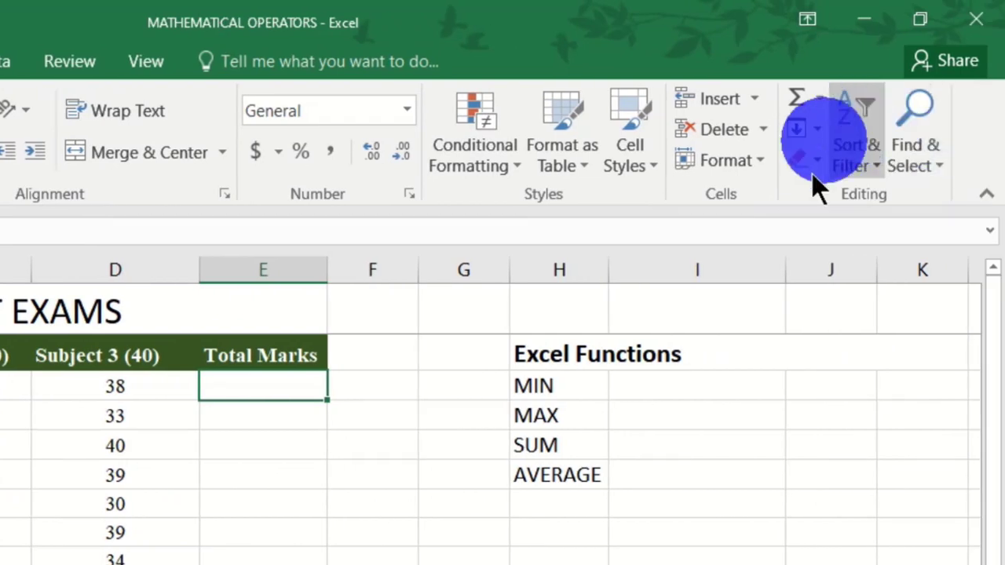
pyautogui.click(819, 99)
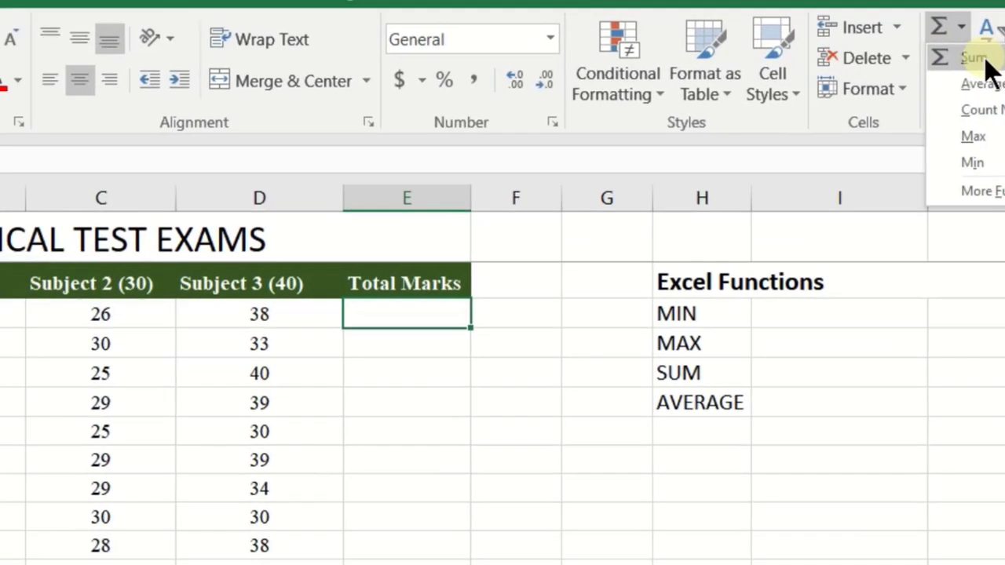
pyautogui.click(842, 131)
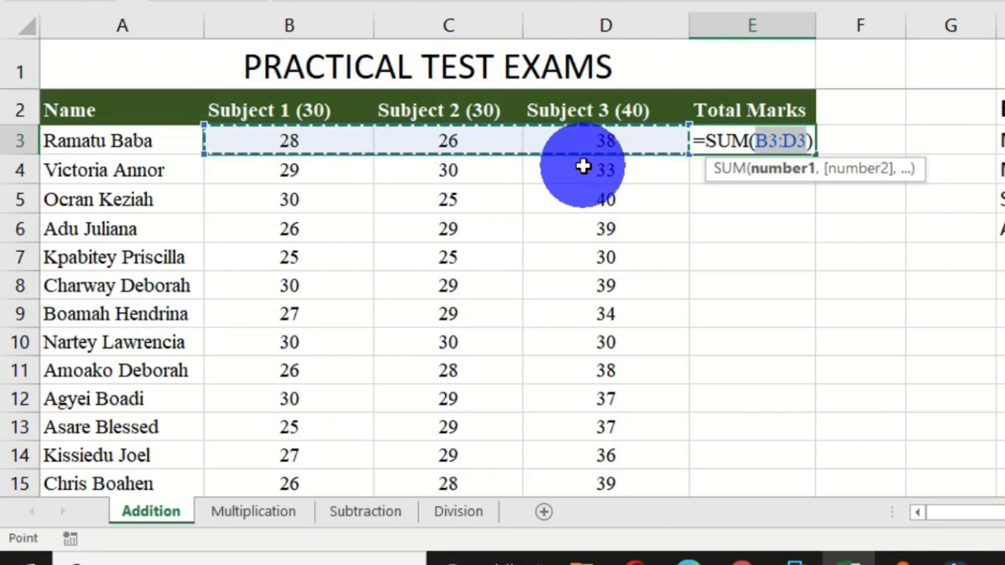
pyautogui.press('Return')
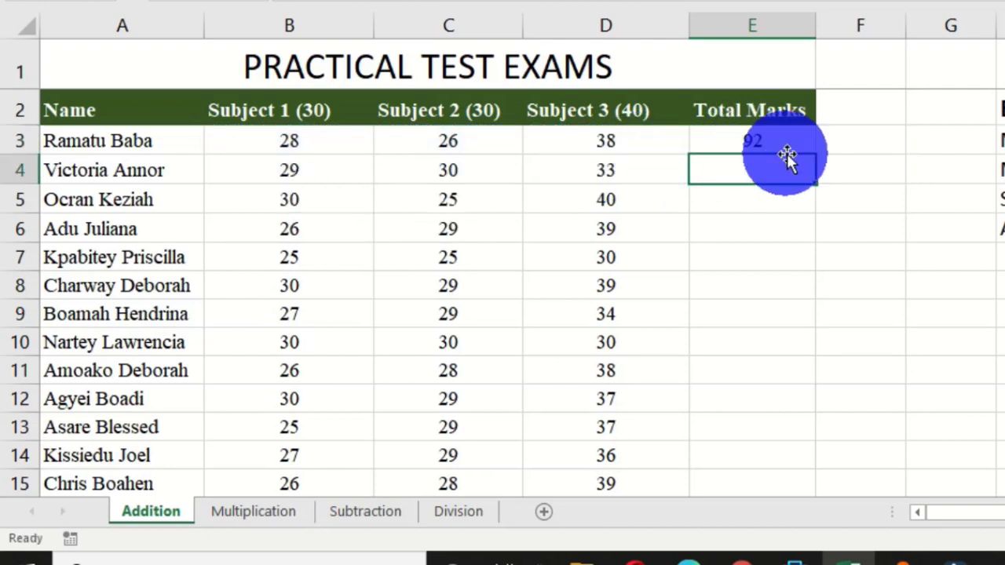
# - Clear the total in E3 and use Insert Function to choose SUM from the most recently used functions
pyautogui.click(768, 142)
pyautogui.click(767, 142)
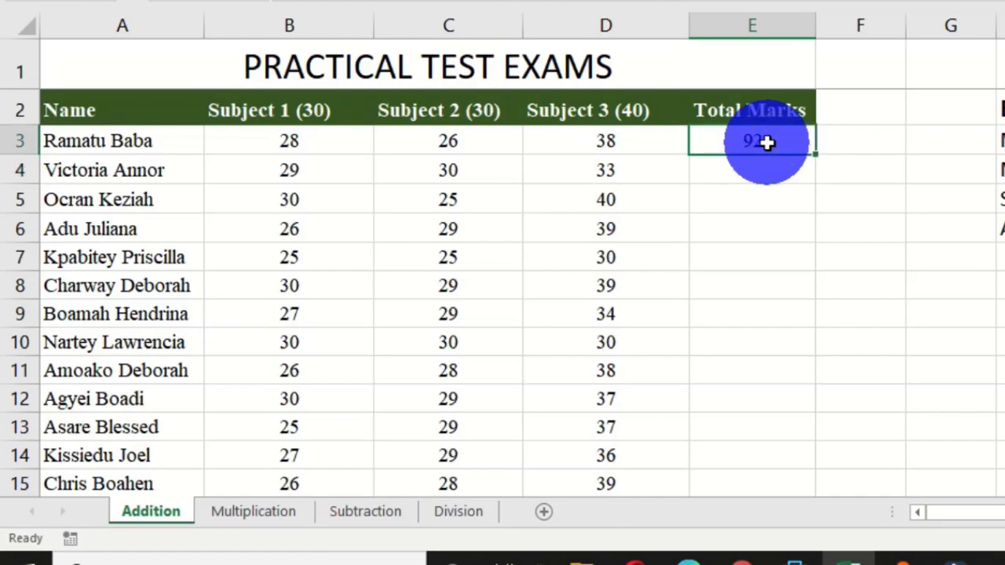
pyautogui.press('Delete')
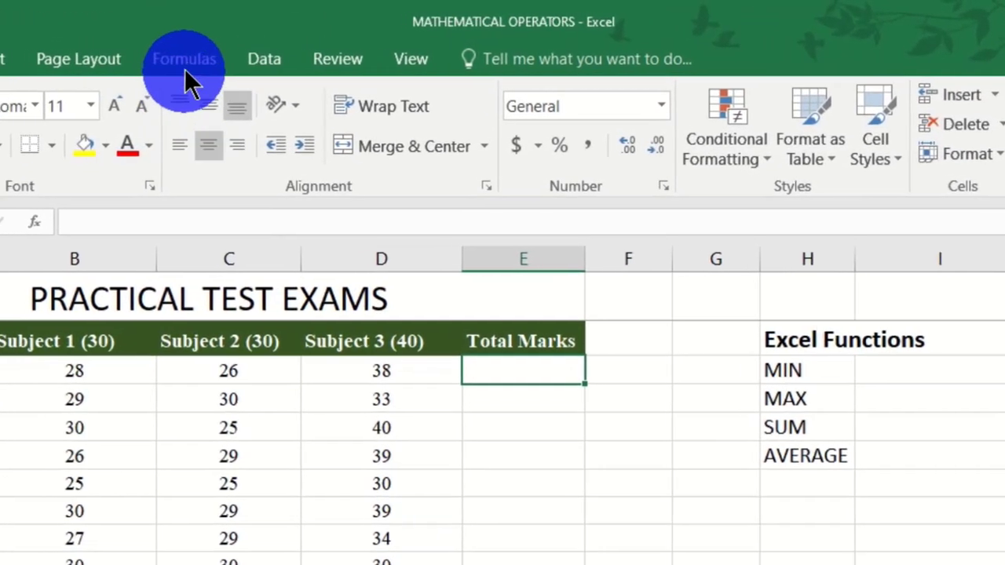
pyautogui.click(271, 41)
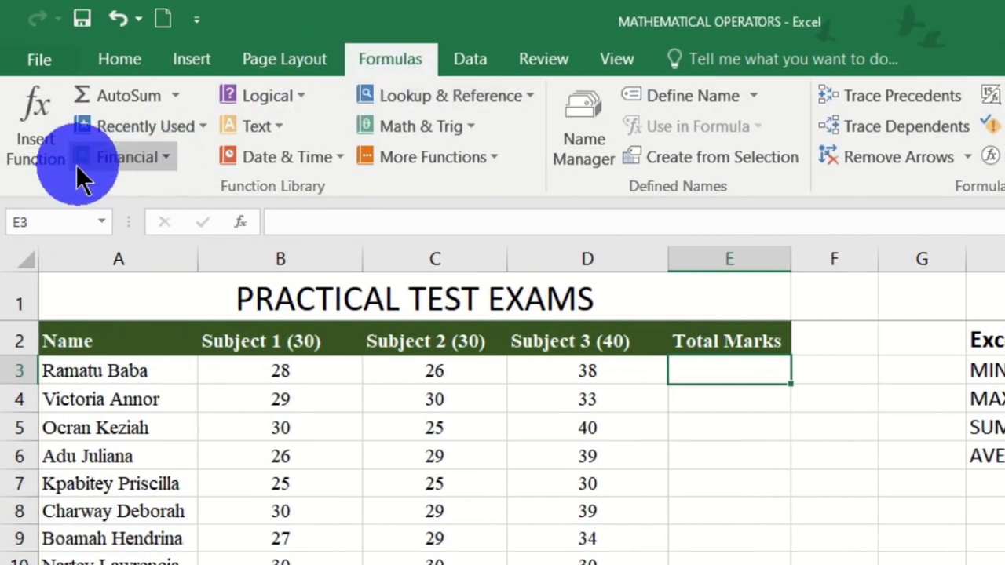
pyautogui.click(53, 138)
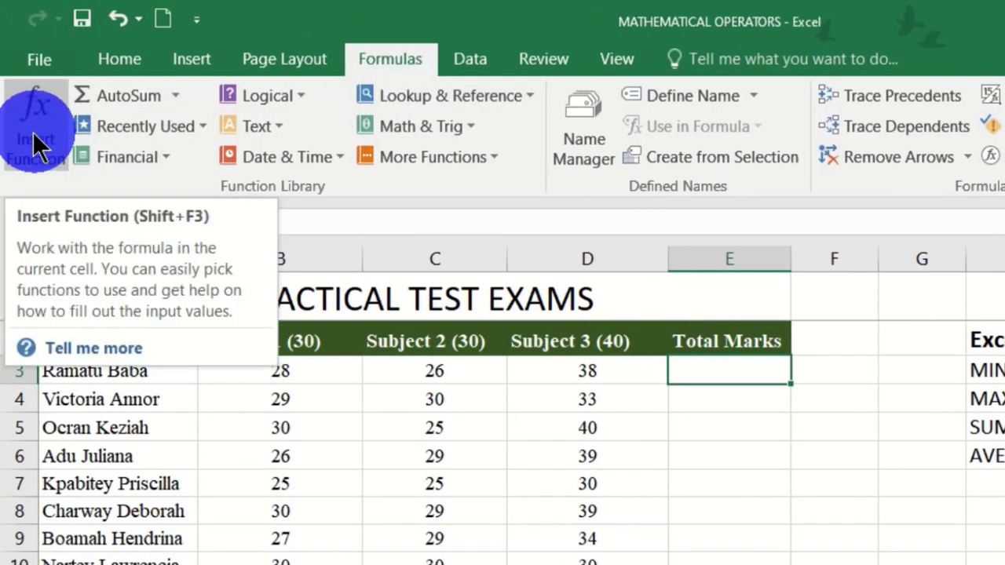
pyautogui.click(38, 132)
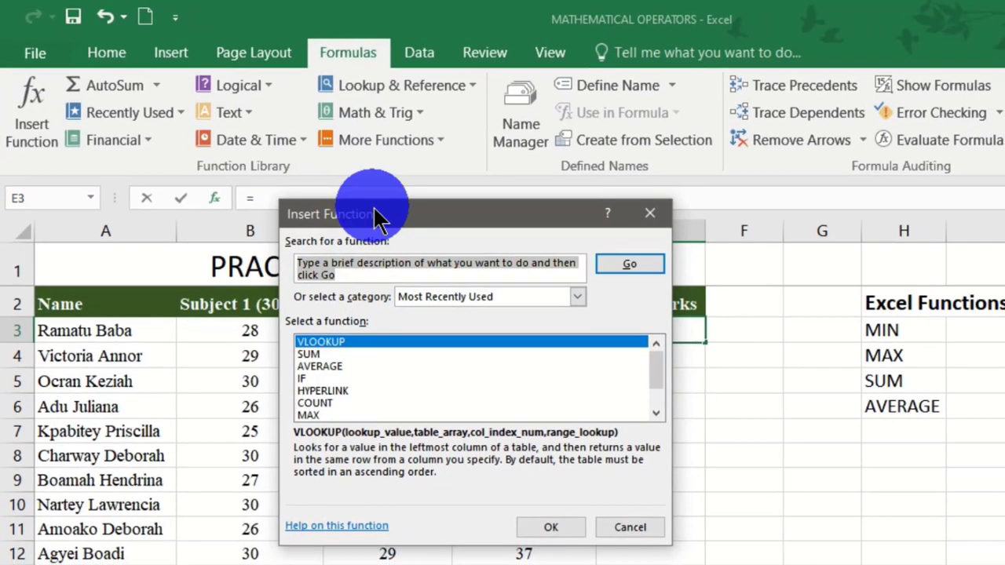
pyautogui.moveTo(393, 227); pyautogui.dragTo(832, 164)
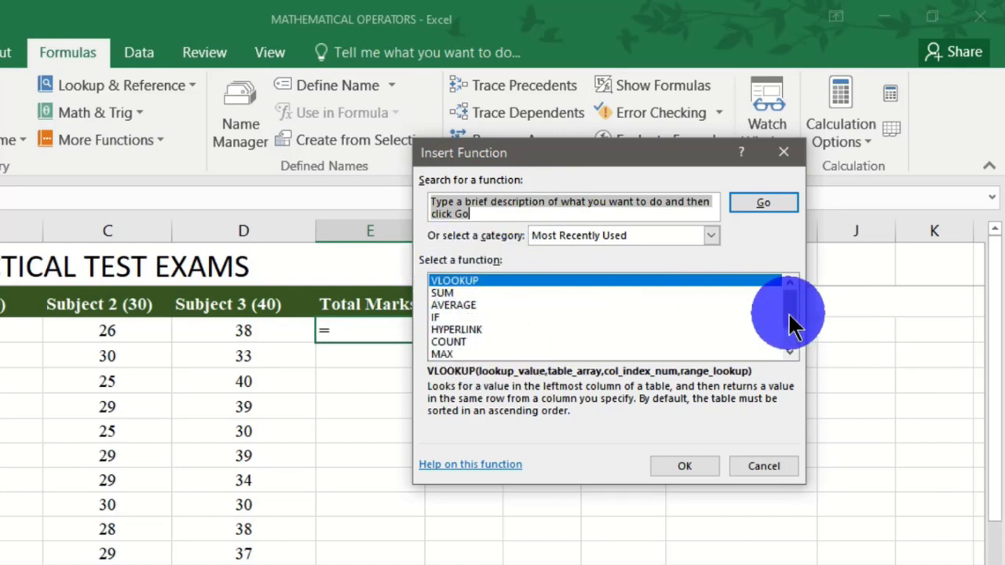
pyautogui.moveTo(794, 311)
pyautogui.mouseDown()
pyautogui.moveTo(788, 288)
pyautogui.moveTo(790, 300)
pyautogui.mouseUp()
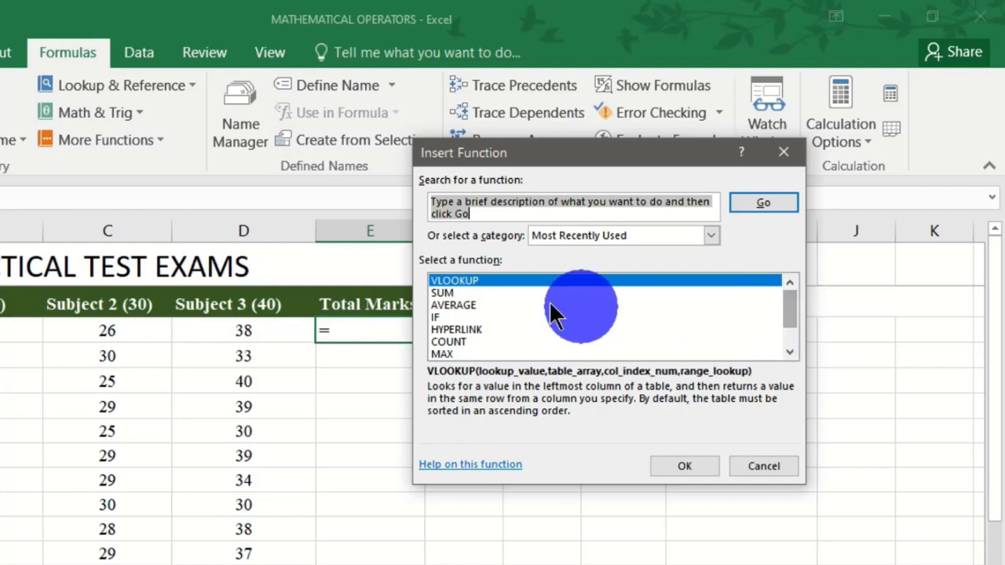
pyautogui.click(442, 294)
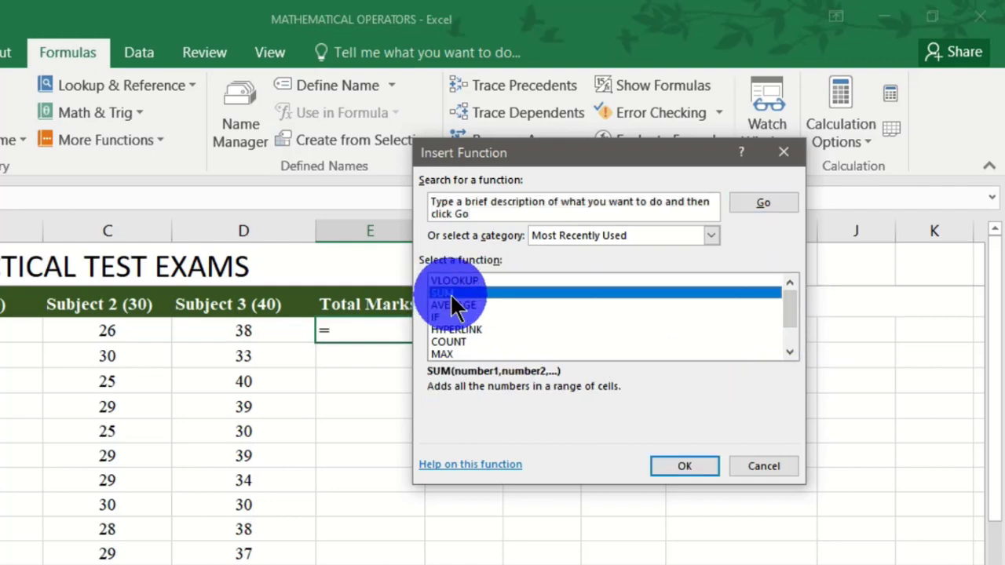
pyautogui.click(684, 468)
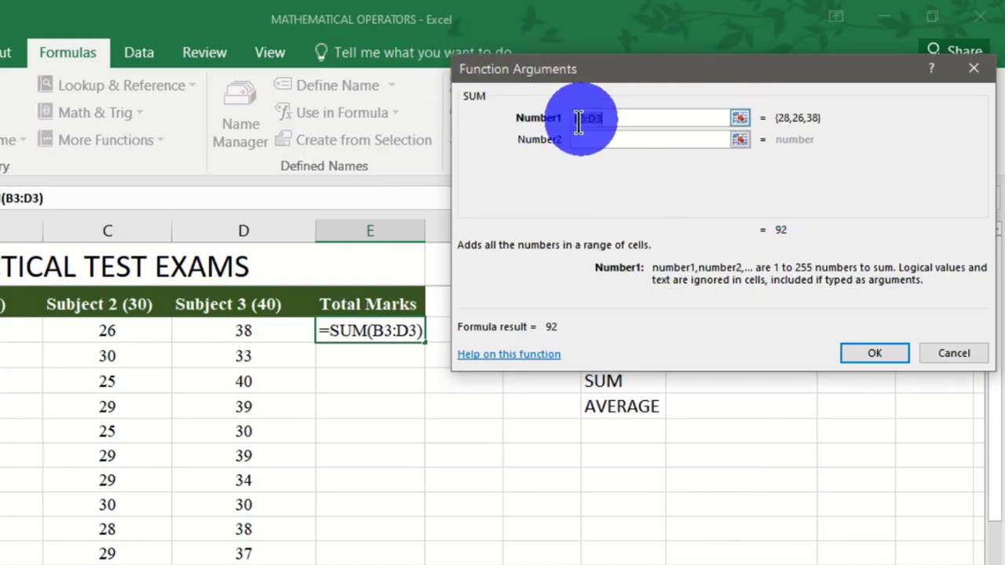
# - Set the SUM arguments for E3 to B3 as Number1, C3 as Number2 and D3 as Number3, and insert the function
pyautogui.click(620, 118)
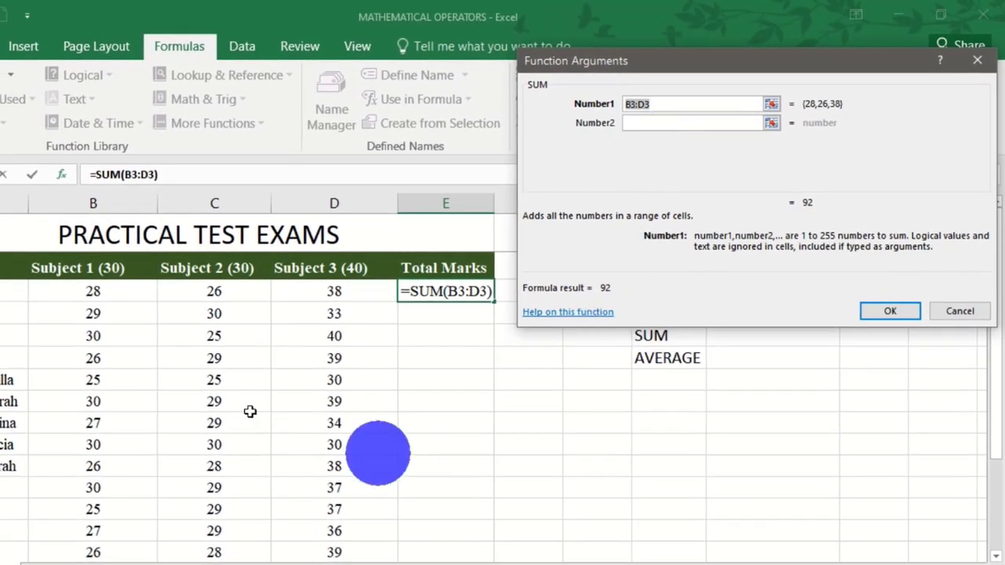
pyautogui.moveTo(701, 66); pyautogui.dragTo(701, 45)
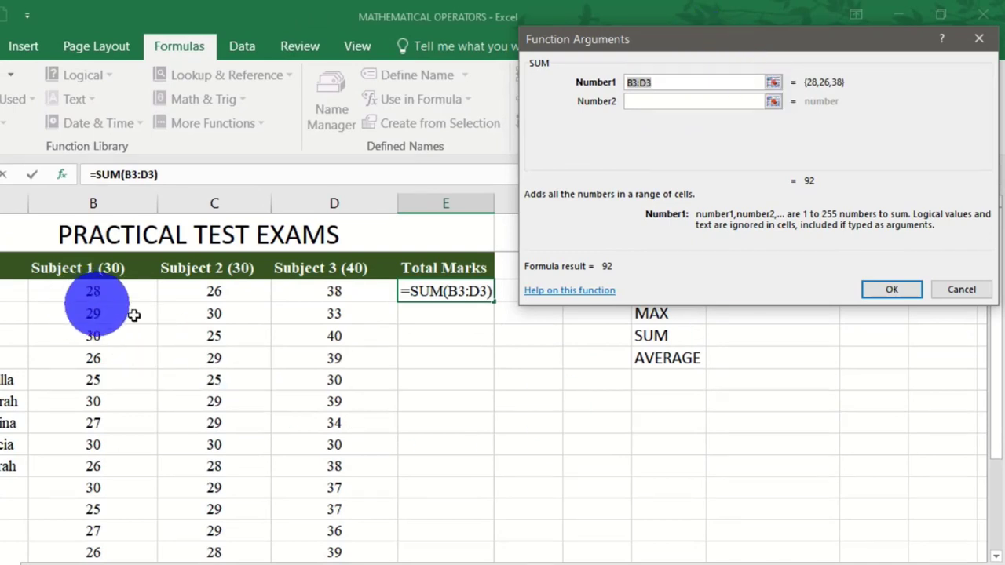
pyautogui.click(774, 82)
pyautogui.click(104, 290)
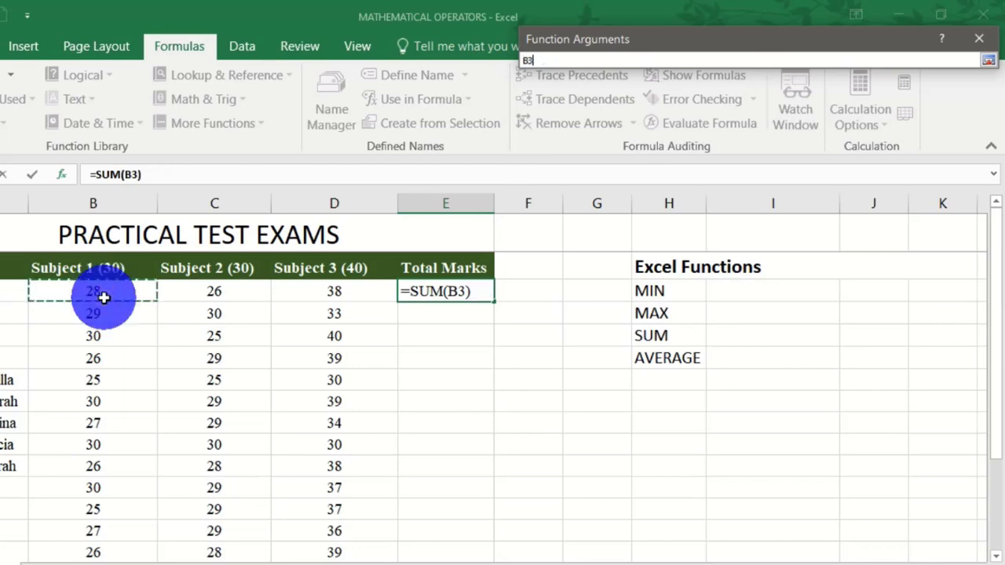
pyautogui.click(983, 63)
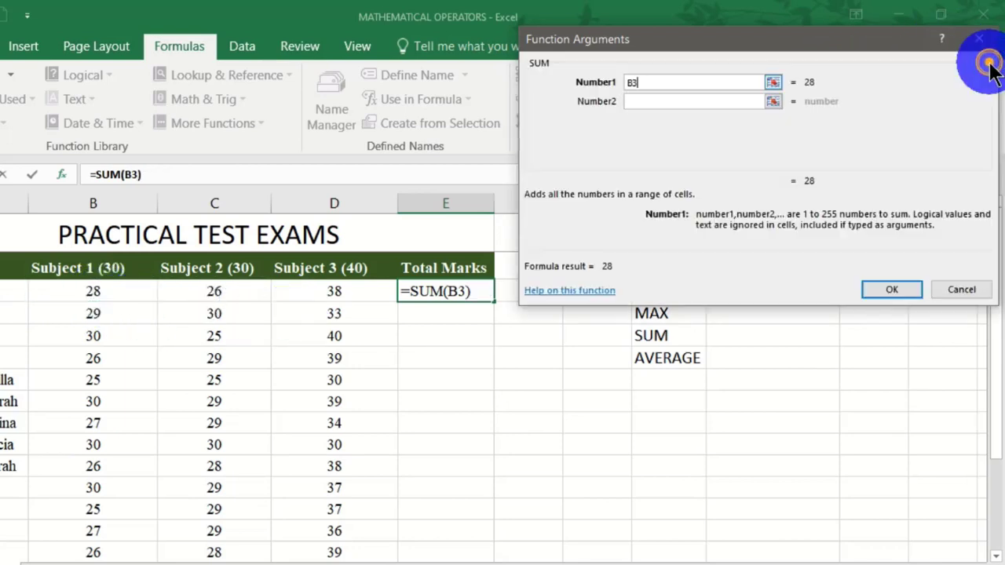
pyautogui.click(663, 101)
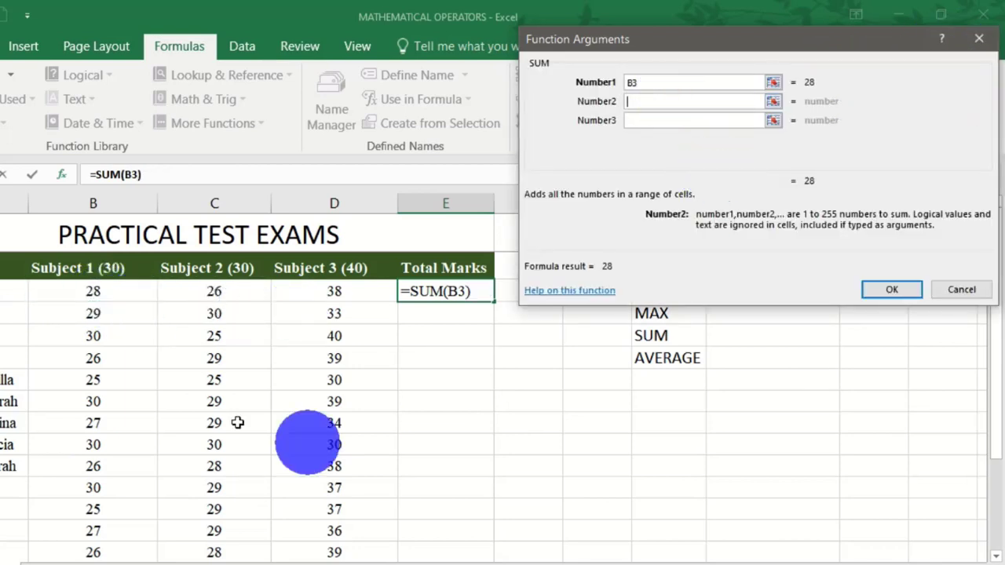
pyautogui.click(180, 291)
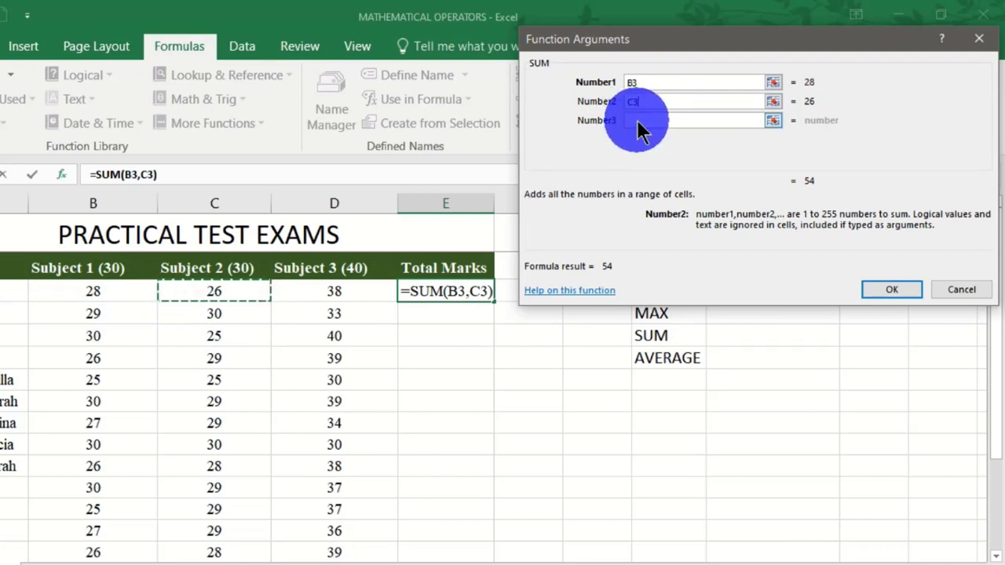
pyautogui.click(638, 122)
pyautogui.click(325, 292)
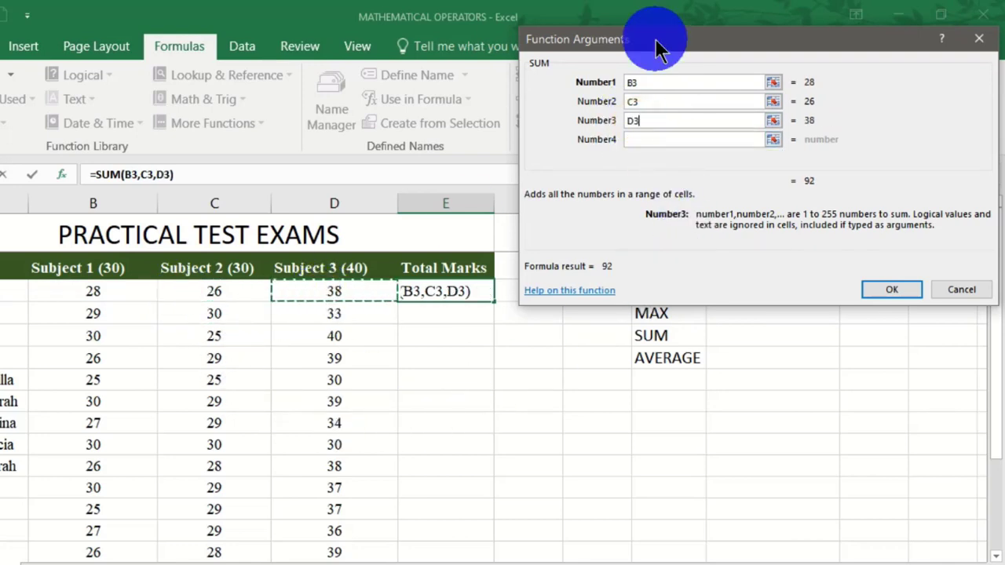
pyautogui.moveTo(658, 49); pyautogui.dragTo(719, 40)
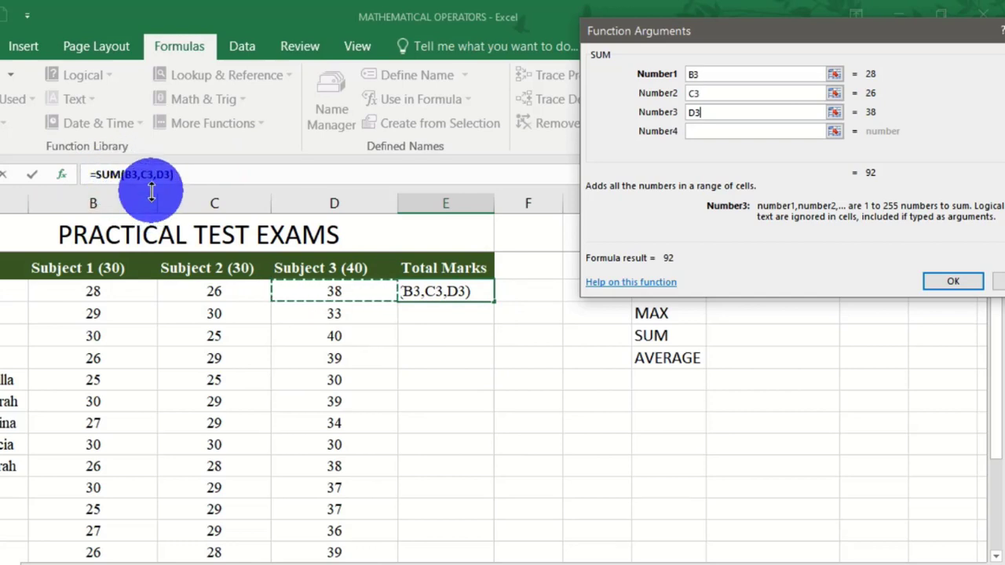
pyautogui.click(952, 281)
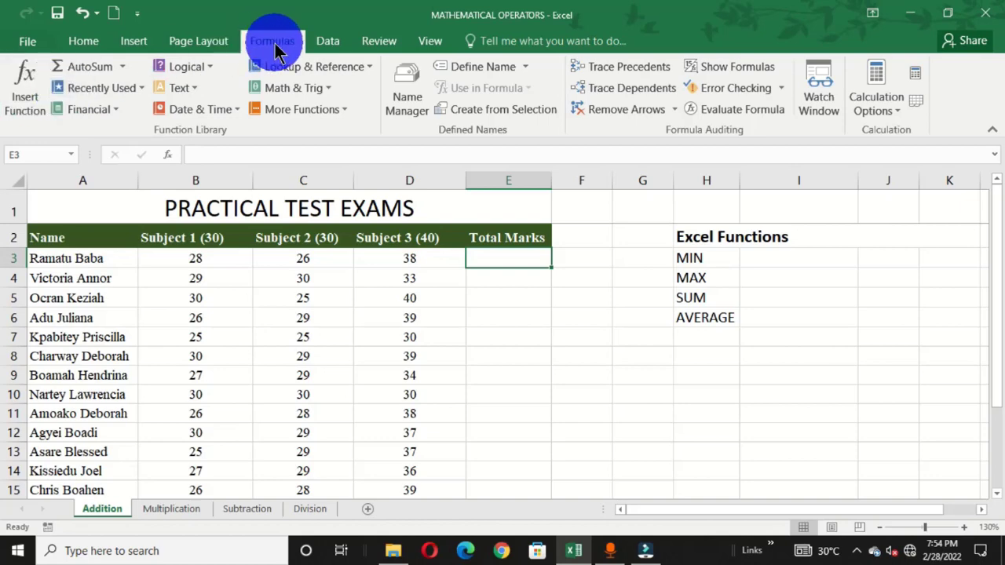
# - Total the first student's marks in E3 by inserting the SUM function with the range B3:D3 as Number1
pyautogui.click(83, 41)
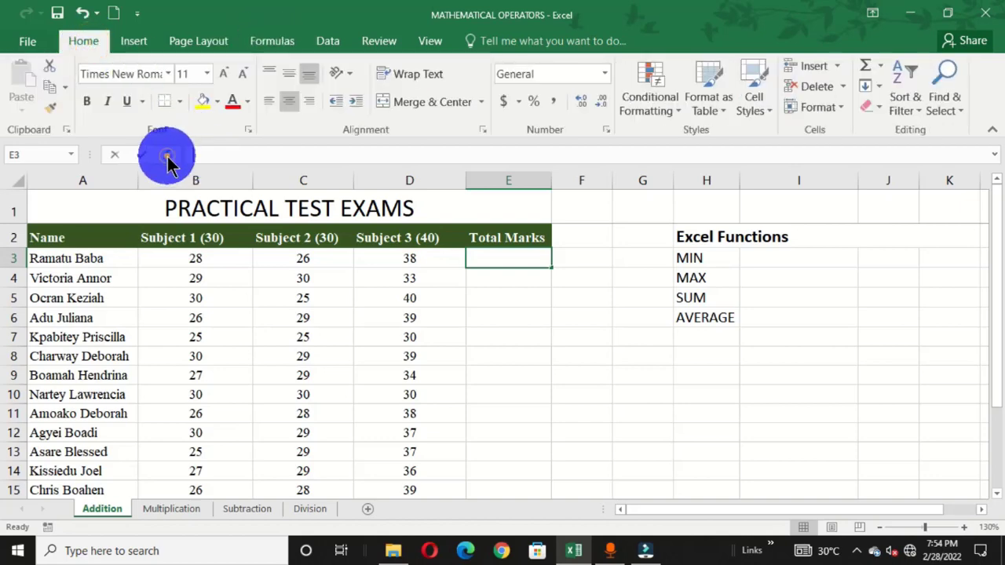
pyautogui.click(167, 156)
pyautogui.moveTo(729, 18); pyautogui.dragTo(665, 22)
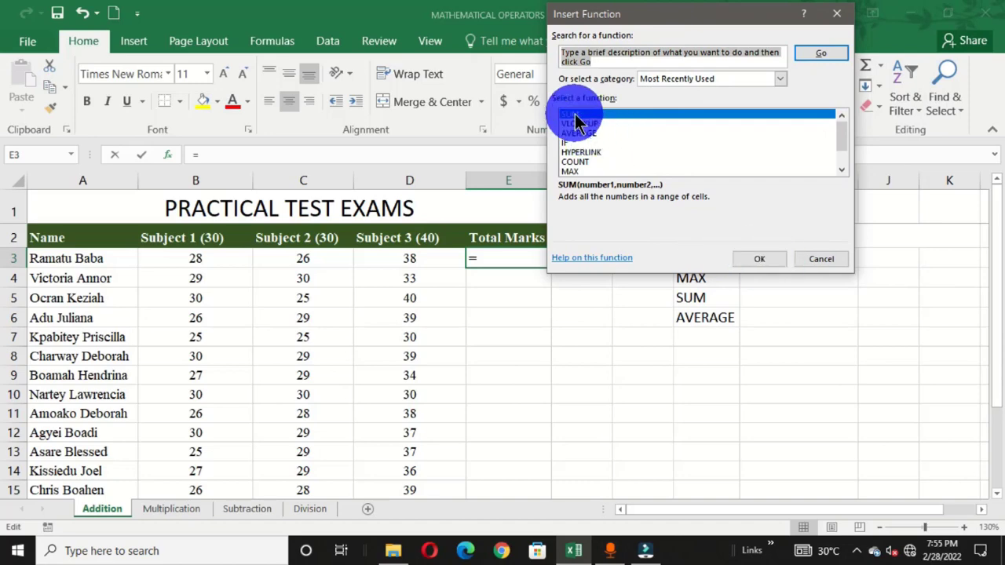
pyautogui.click(759, 258)
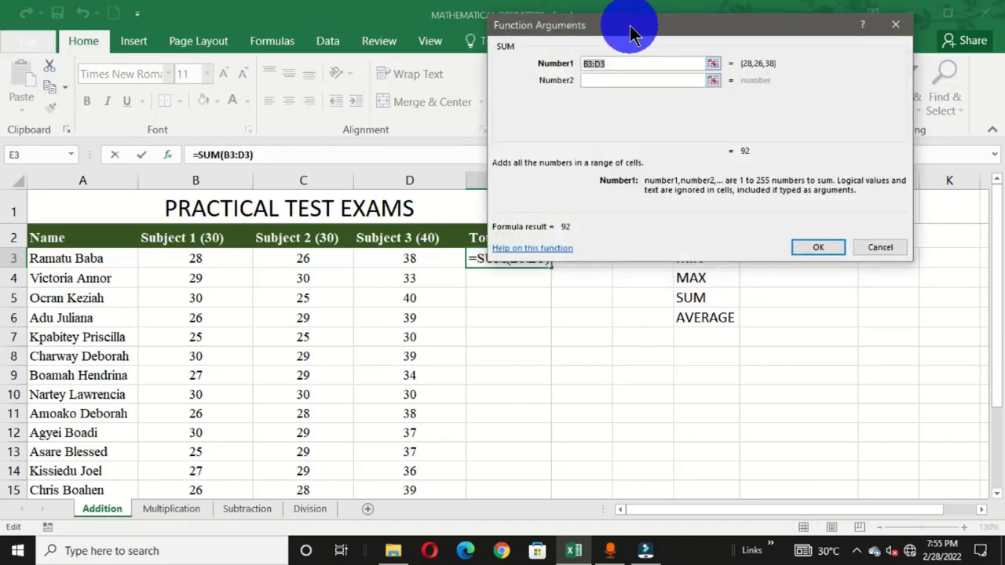
pyautogui.moveTo(632, 31); pyautogui.dragTo(713, 24)
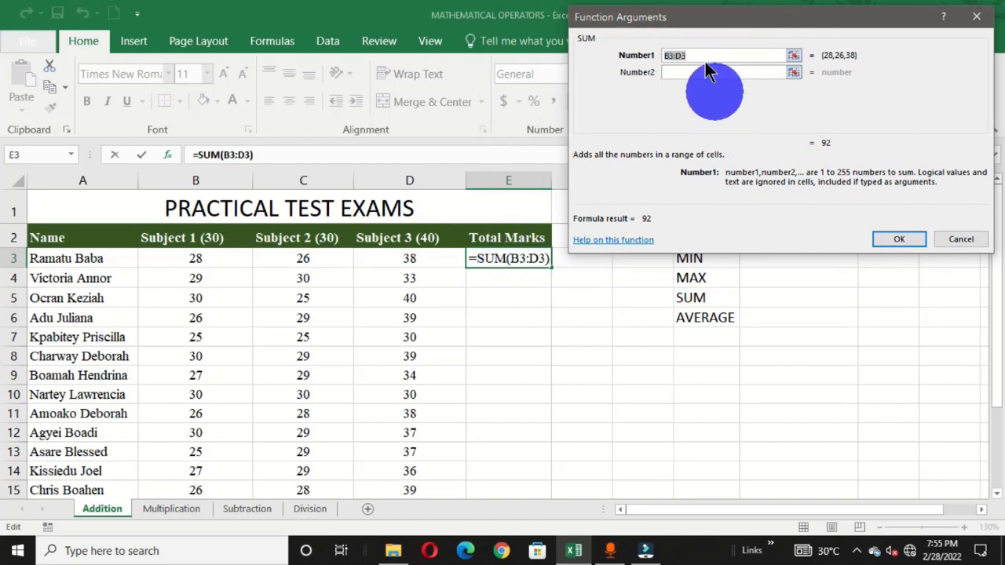
pyautogui.click(501, 271)
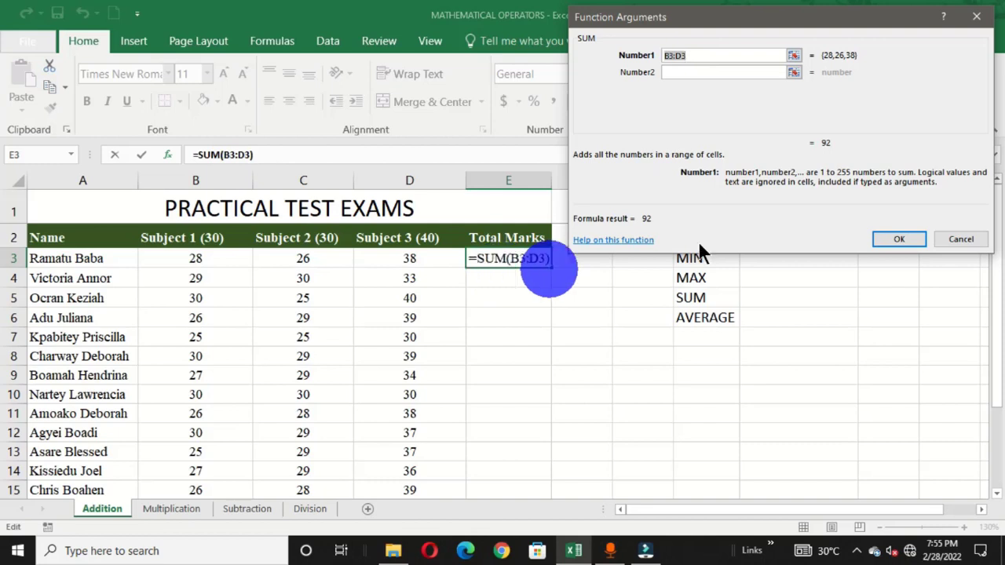
pyautogui.click(795, 56)
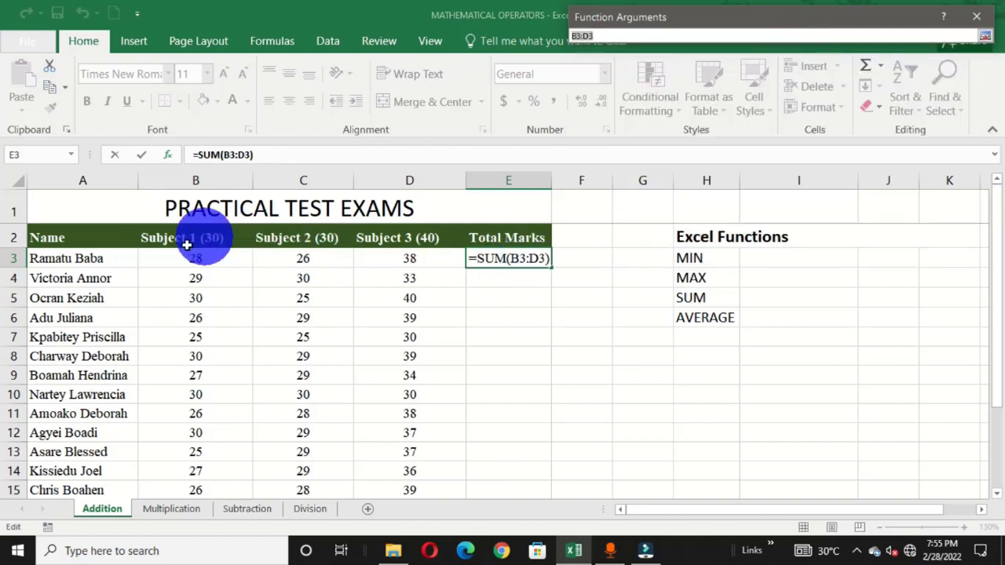
pyautogui.moveTo(196, 255); pyautogui.dragTo(382, 260)
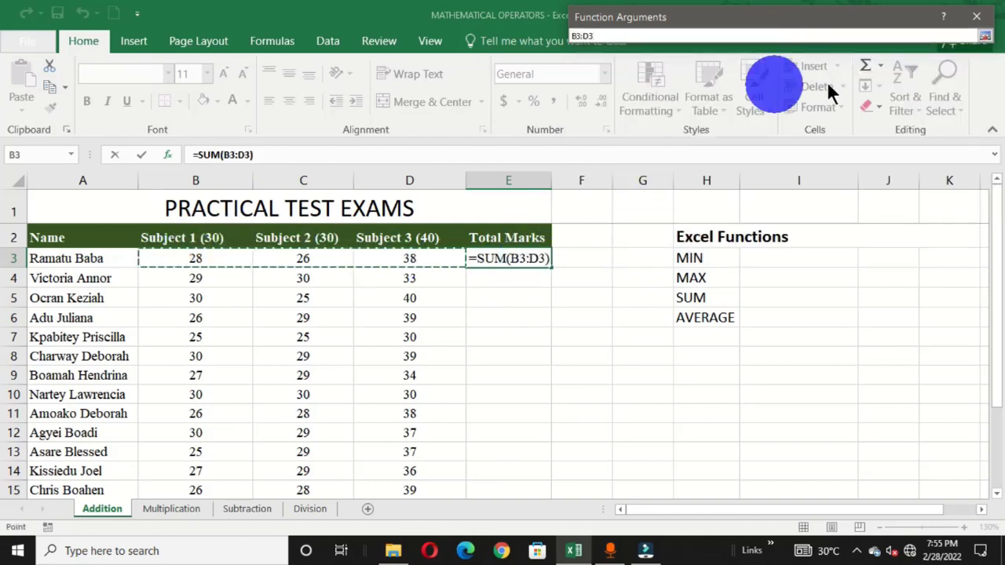
pyautogui.click(985, 38)
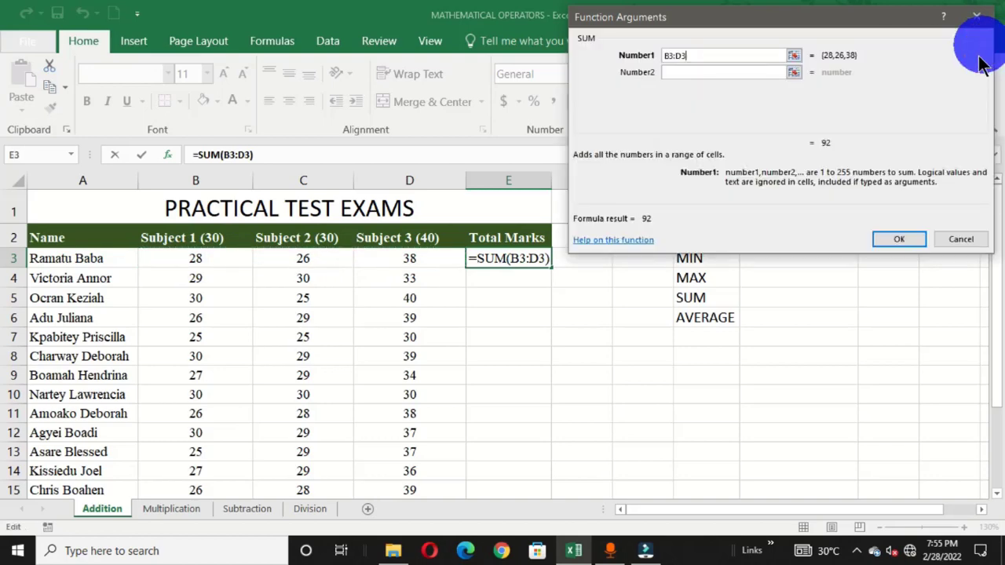
pyautogui.click(896, 238)
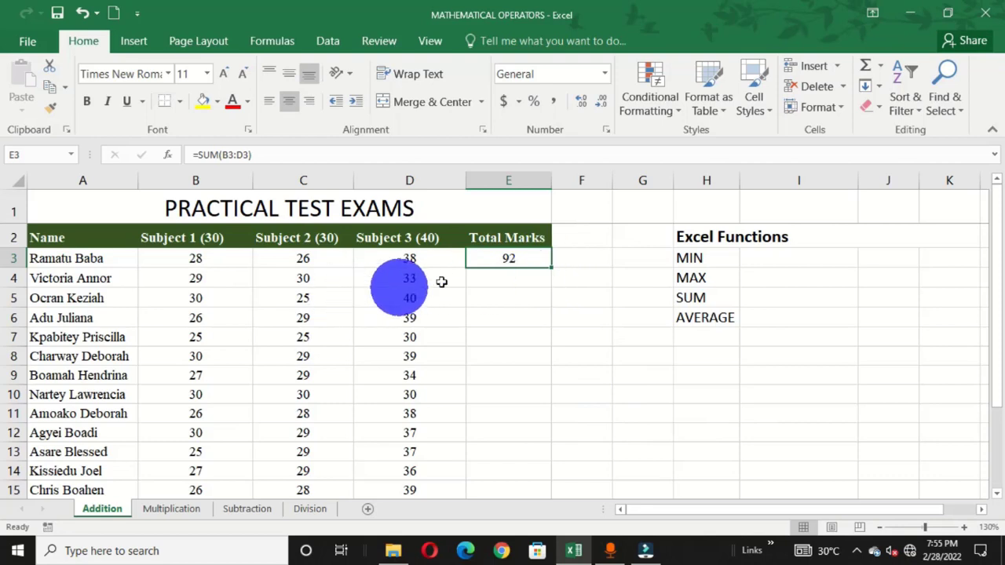
# - Change the Subject 2 mark in C3 to 27 and select B3:D3 to compare their sum with the total in E3
pyautogui.click(325, 264)
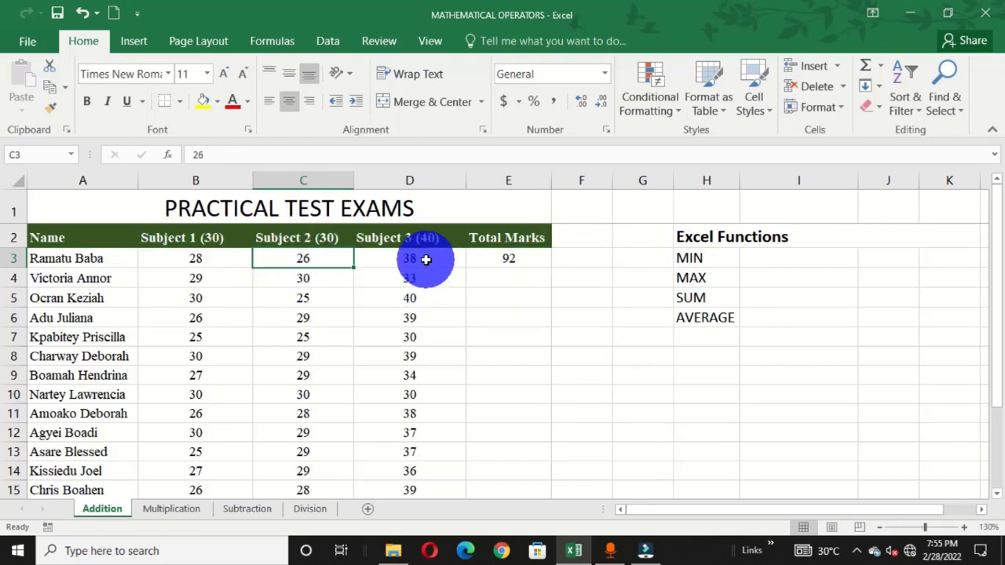
pyautogui.write('2')
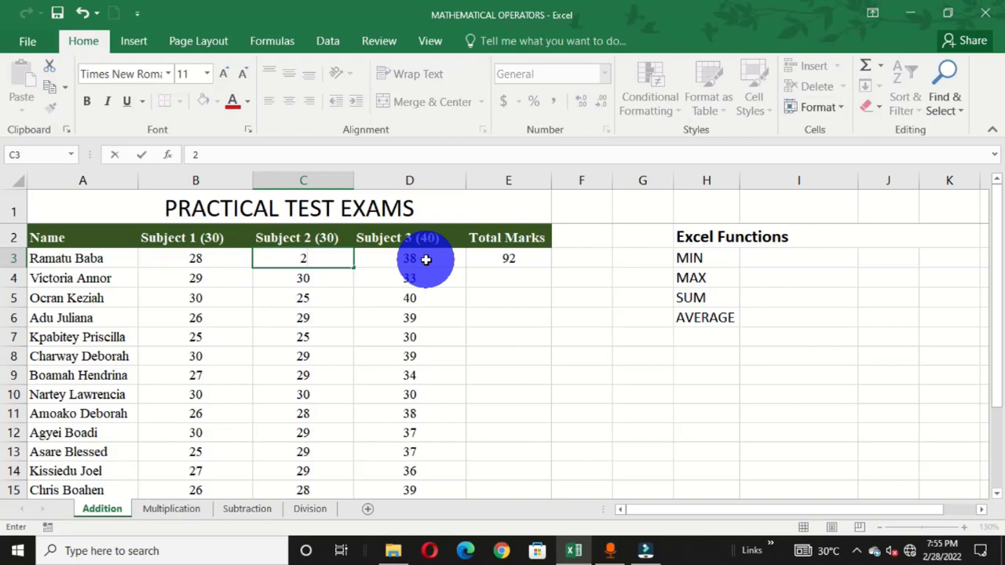
pyautogui.write('7')
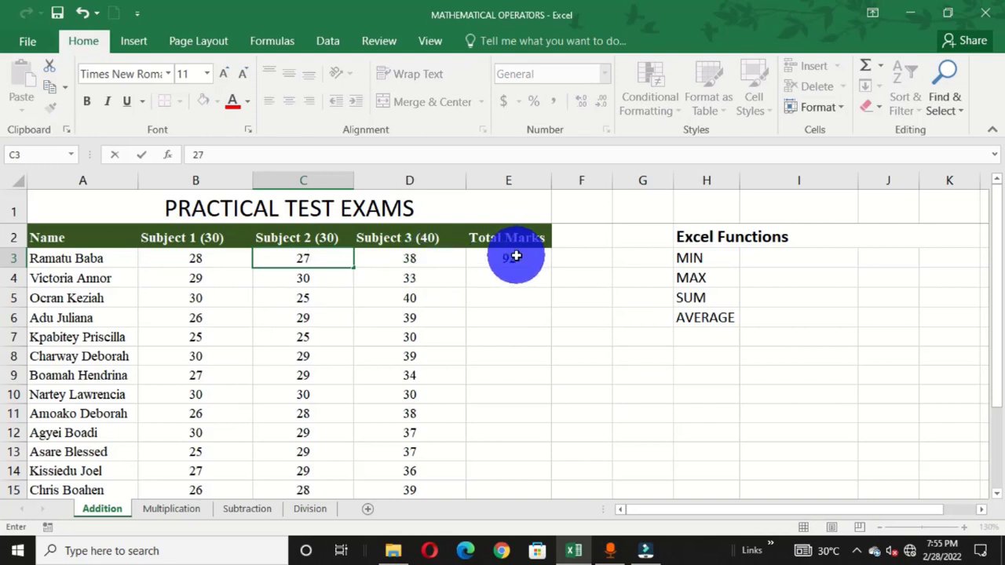
pyautogui.press('Return')
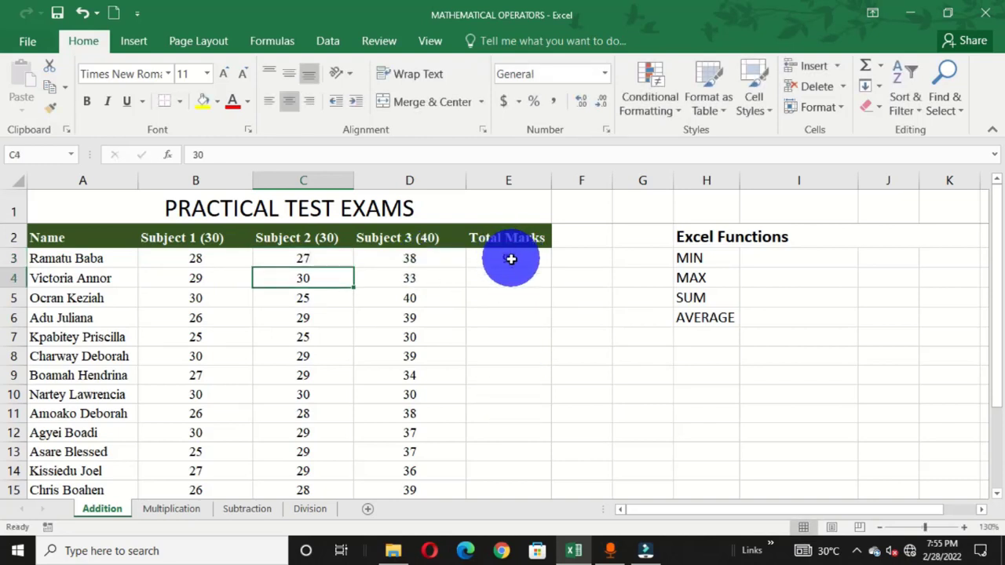
pyautogui.moveTo(168, 259); pyautogui.dragTo(385, 258)
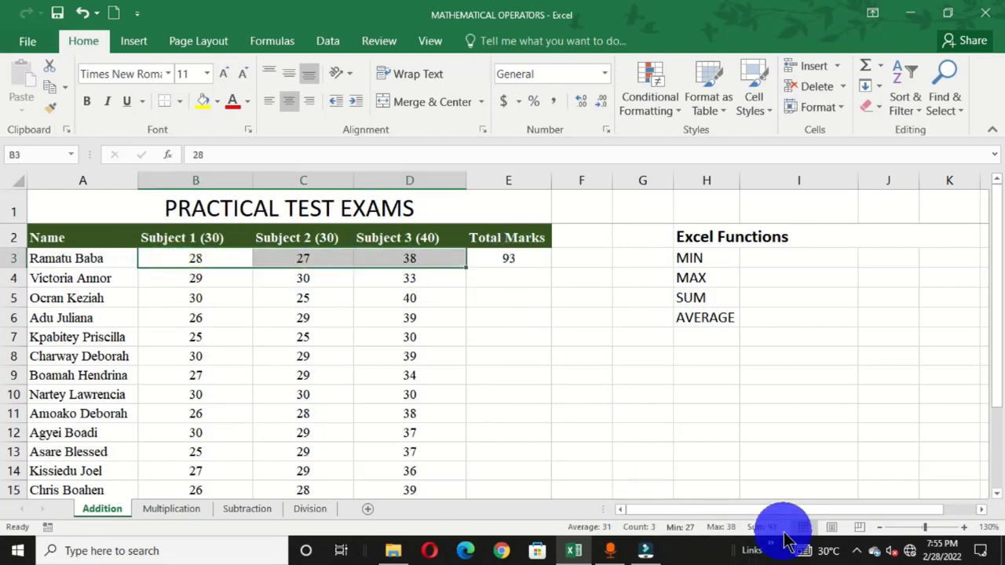
pyautogui.click(524, 263)
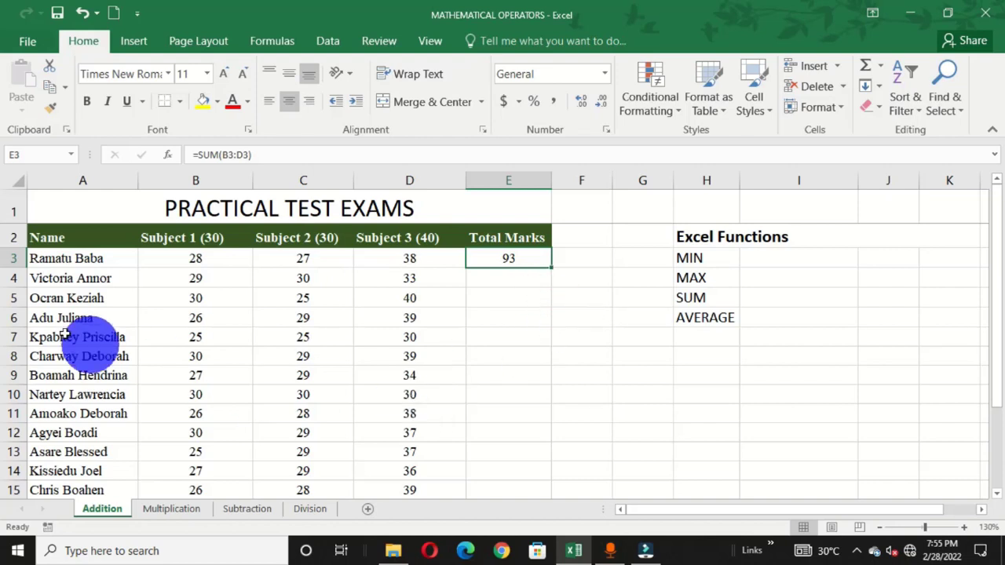
# - Enter the formula =B4+C4+D4 in E4 and select B4:D4 to compare their sum with the total
pyautogui.click(506, 277)
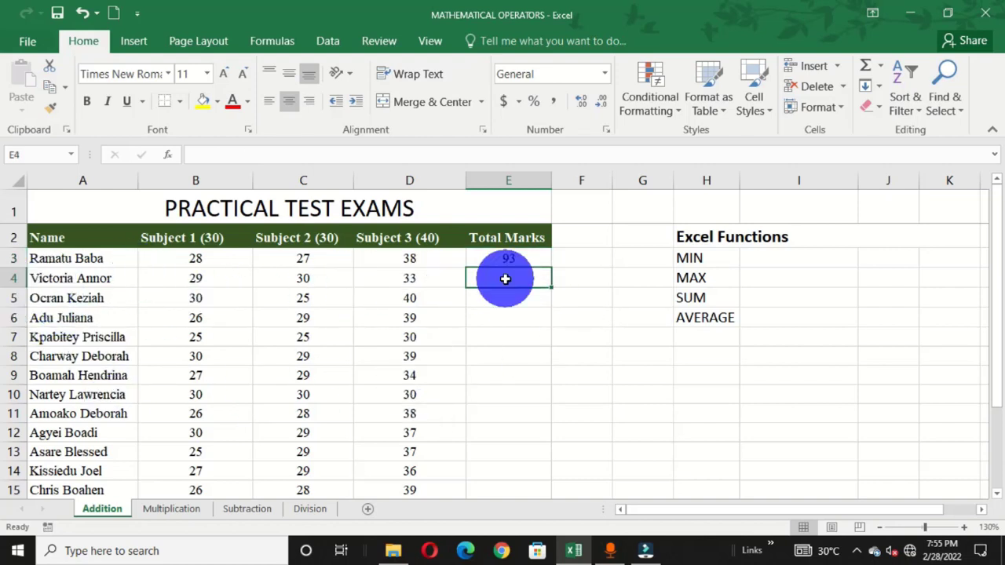
pyautogui.write('=')
pyautogui.click(202, 281)
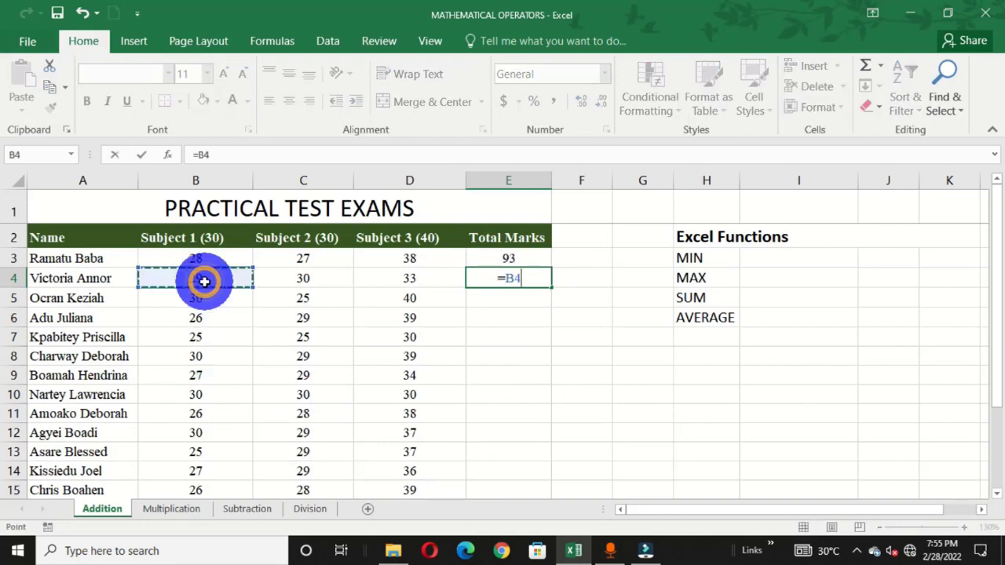
pyautogui.write('+C4')
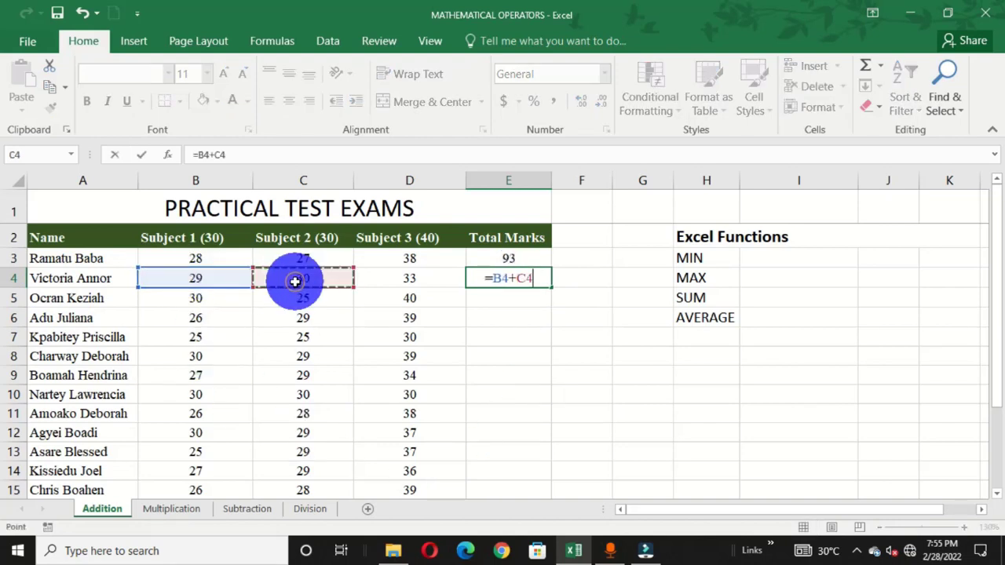
pyautogui.write('+')
pyautogui.click(382, 281)
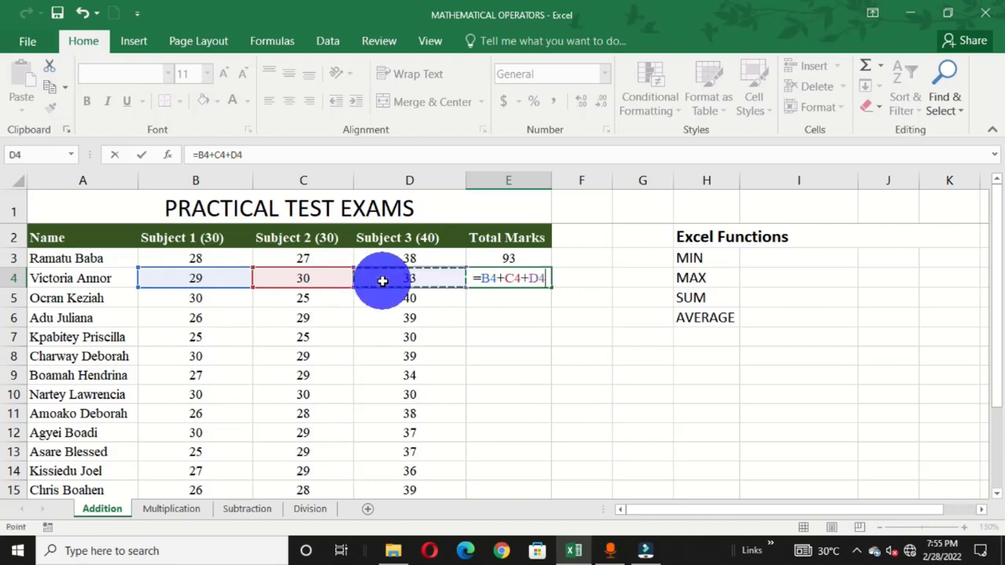
pyautogui.press('Return')
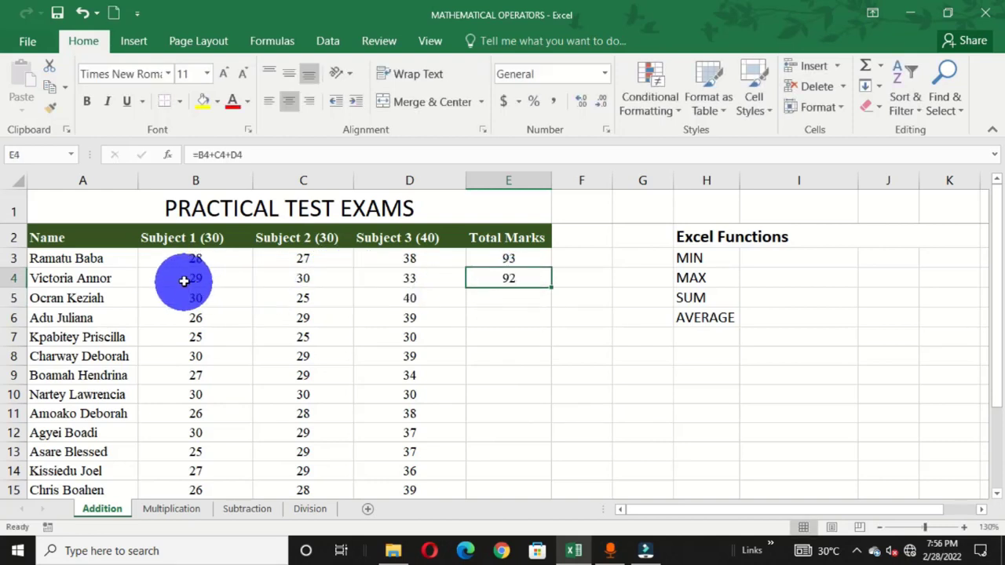
pyautogui.moveTo(184, 280); pyautogui.dragTo(397, 280)
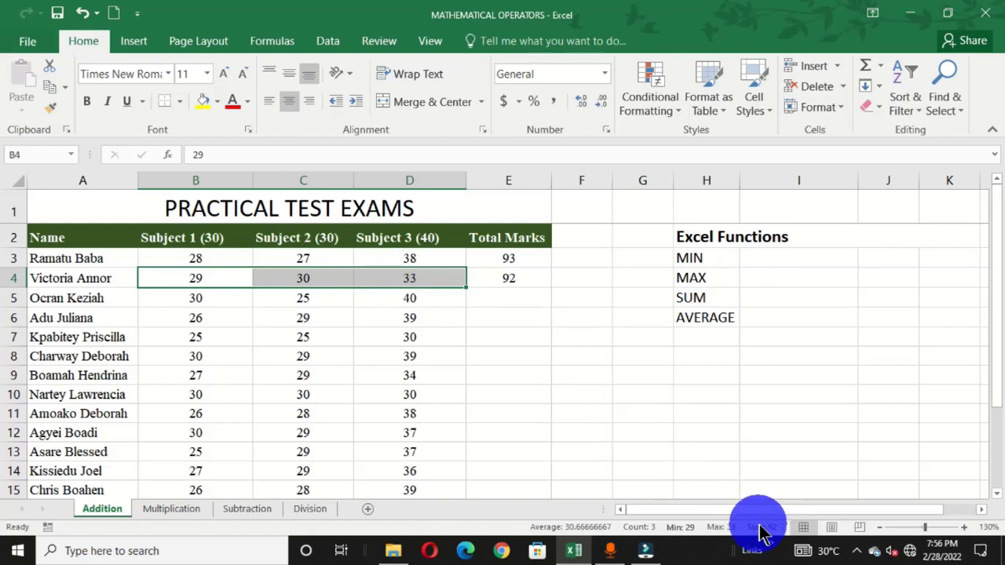
pyautogui.click(514, 278)
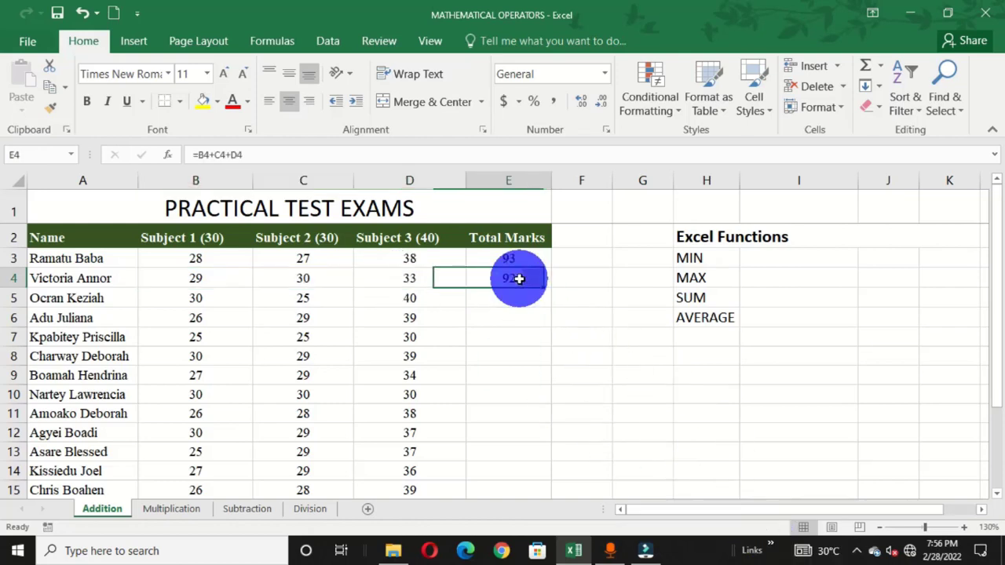
# - Total the third student's marks by entering the formula =SUM(B5:D5) in E5
pyautogui.click(509, 297)
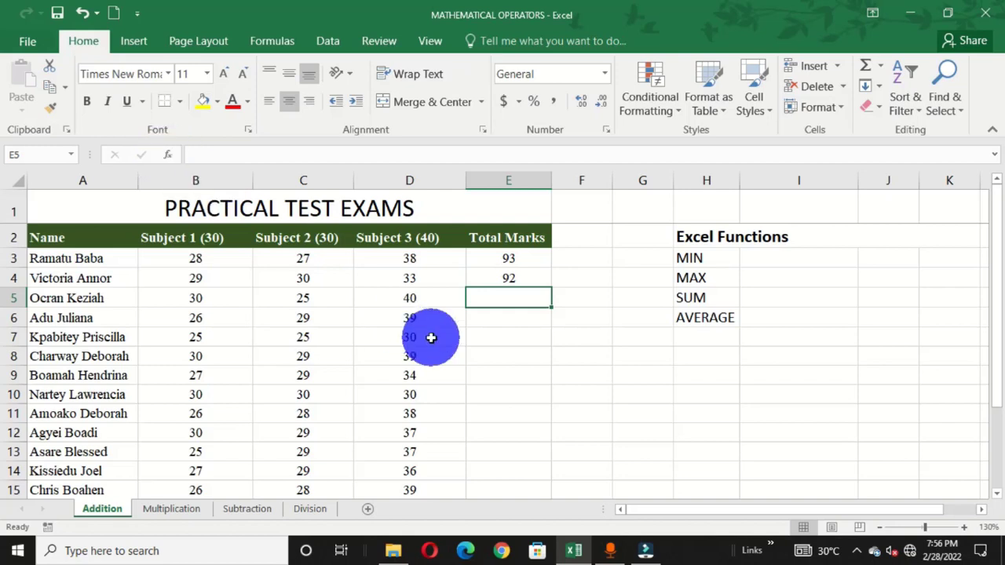
pyautogui.write('=')
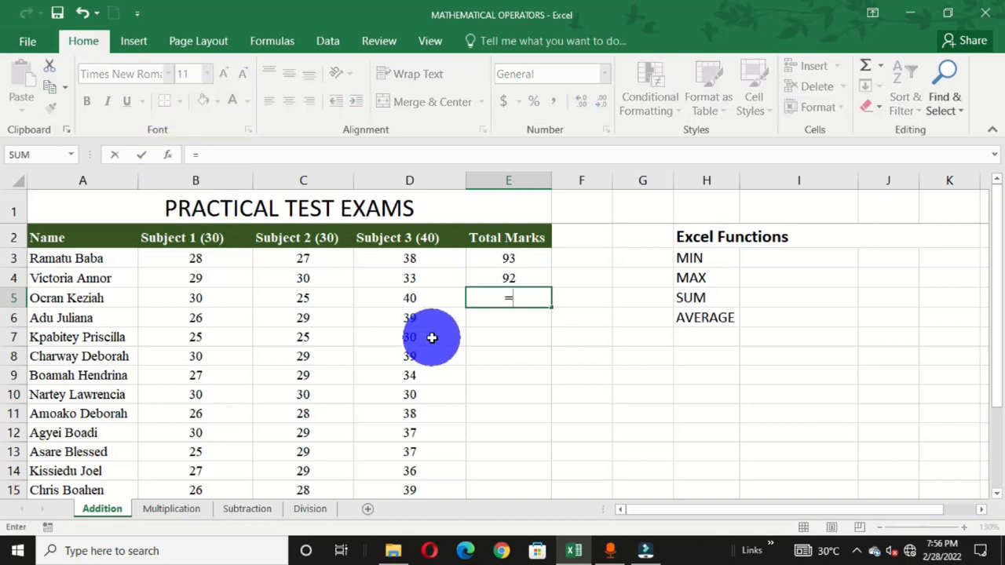
pyautogui.write('sum')
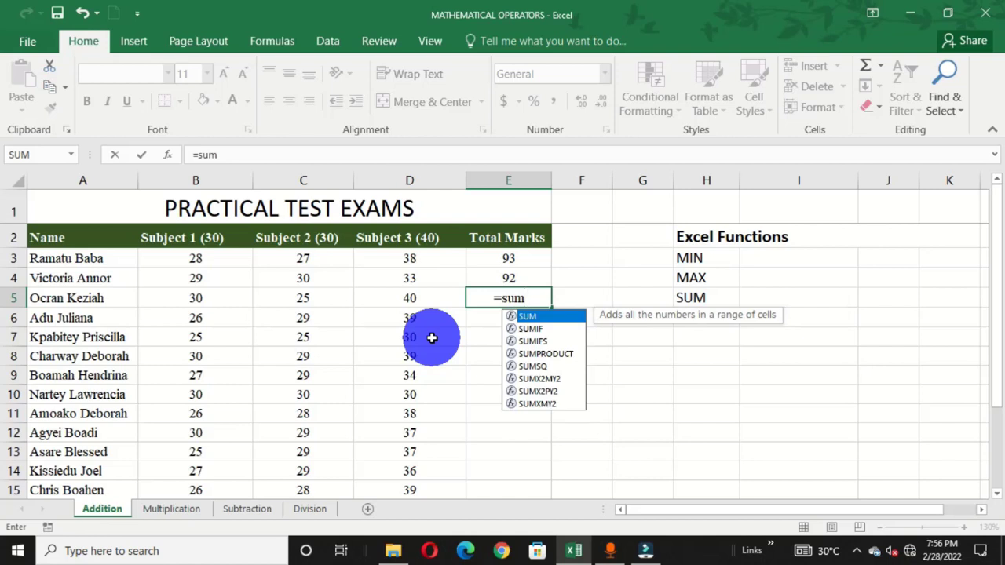
pyautogui.press('Tab')
pyautogui.click(205, 298)
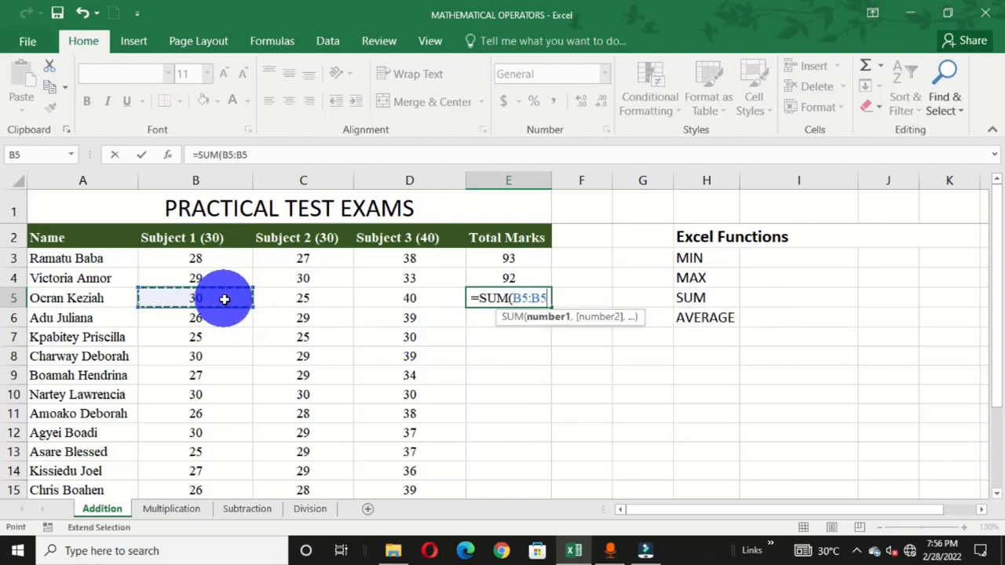
pyautogui.moveTo(240, 303); pyautogui.dragTo(392, 300)
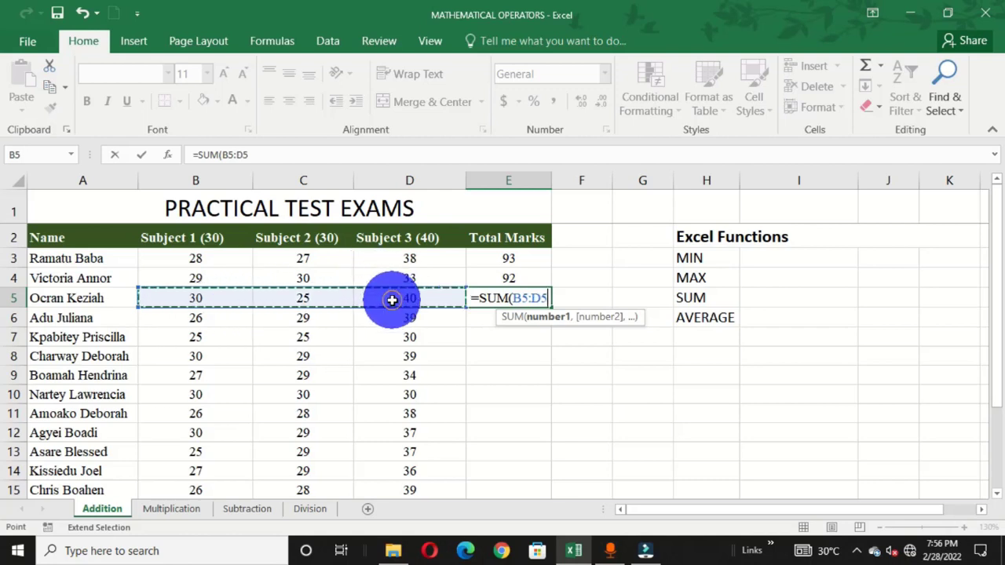
pyautogui.press('Return')
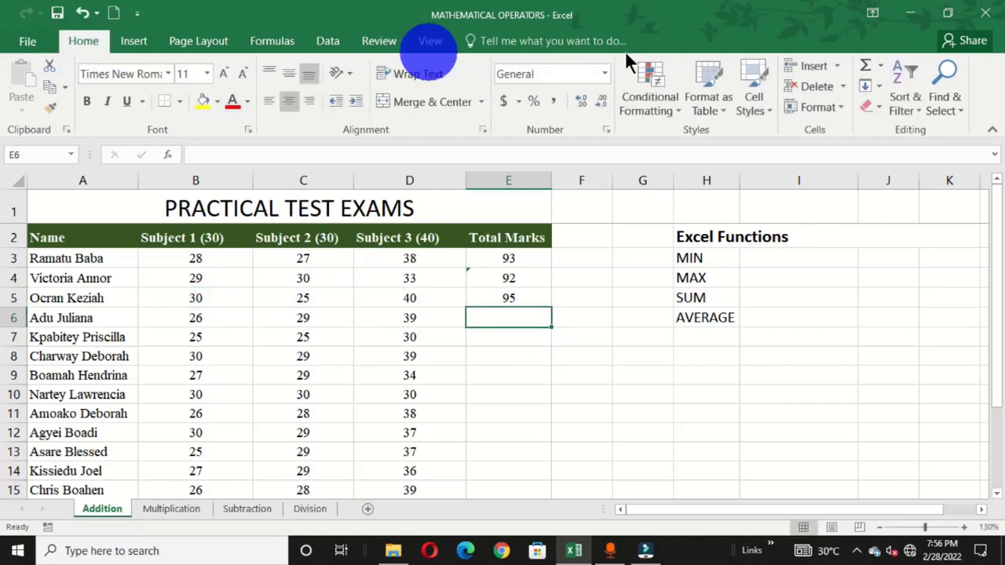
# - Insert an AutoSum in E6 and correct its range to B6:D6 to total that row's subject marks
pyautogui.click(882, 70)
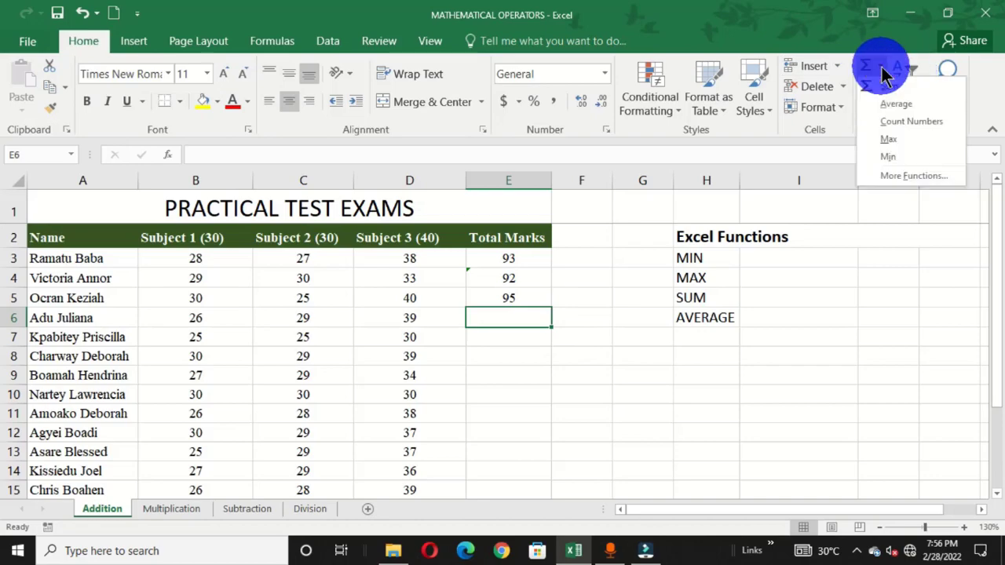
pyautogui.click(891, 88)
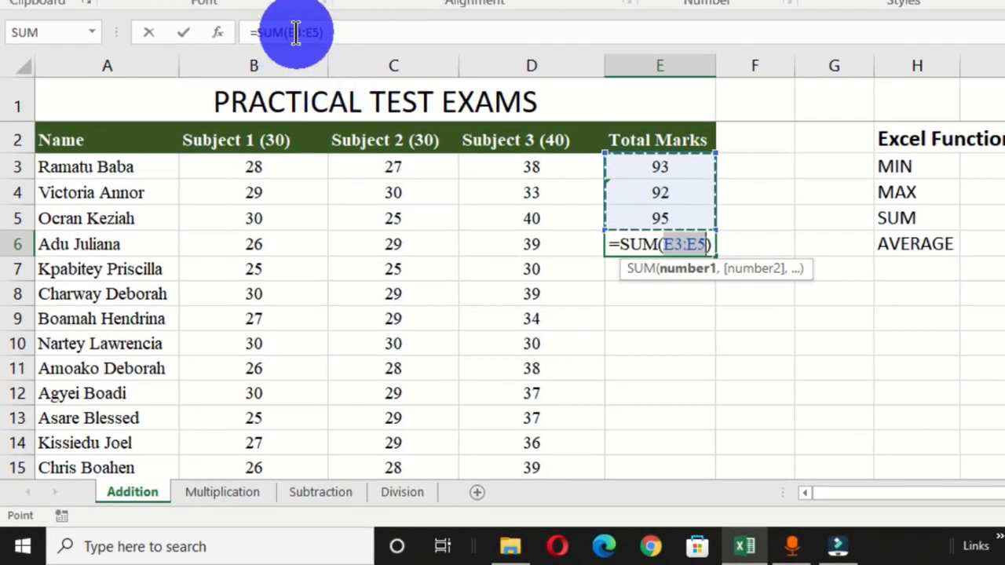
pyautogui.click(291, 32)
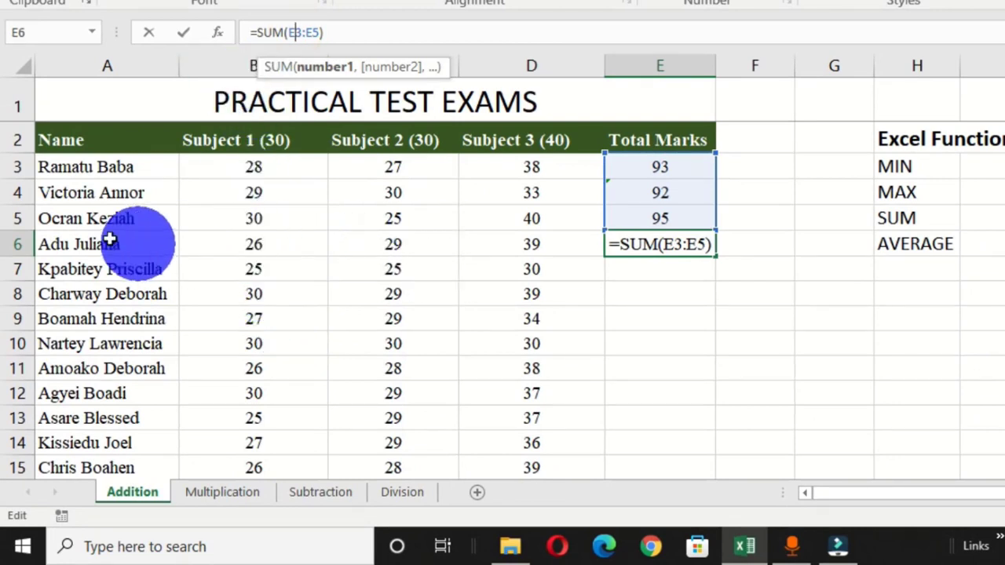
pyautogui.press('BackSpace')
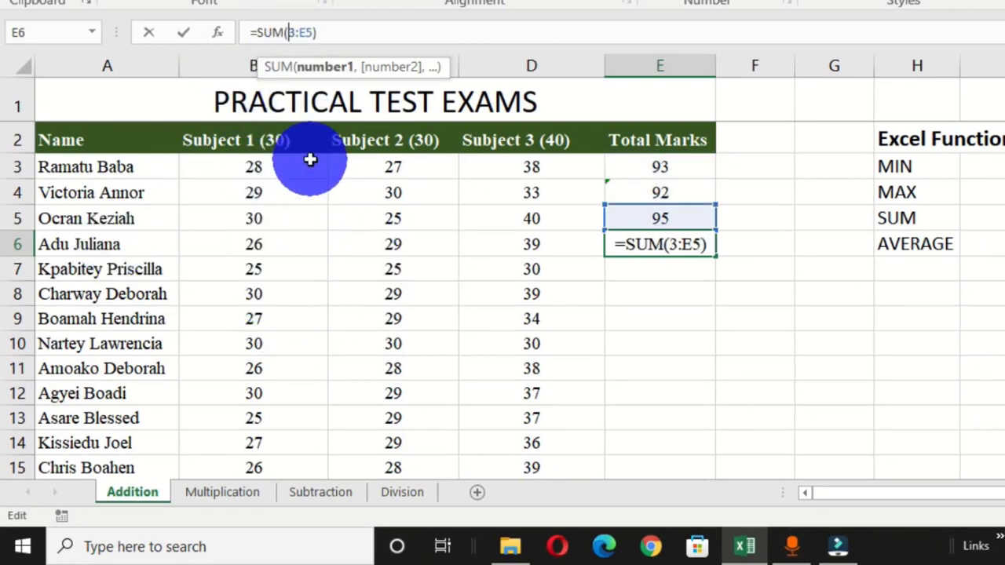
pyautogui.write('b')
pyautogui.press('Delete')
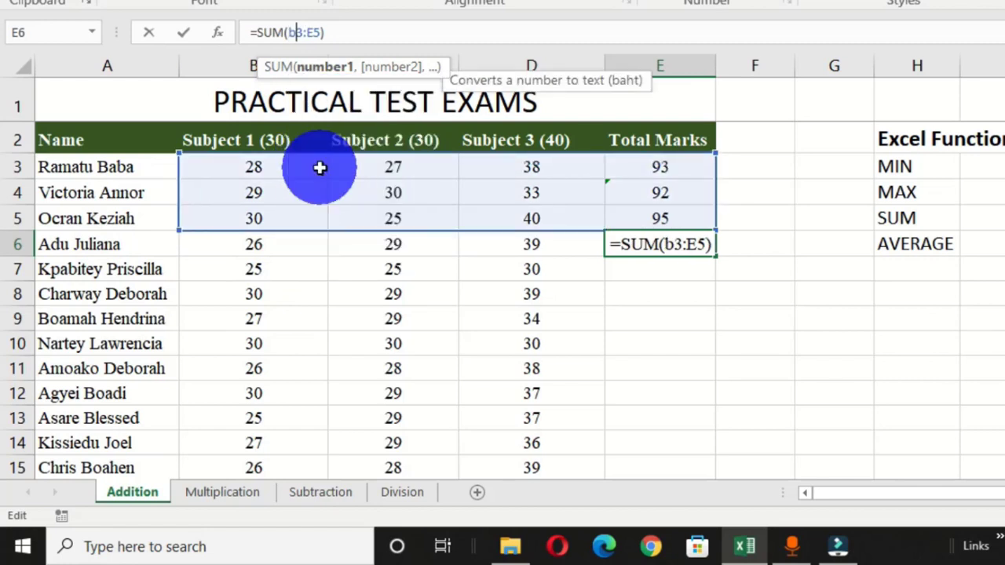
pyautogui.write('6')
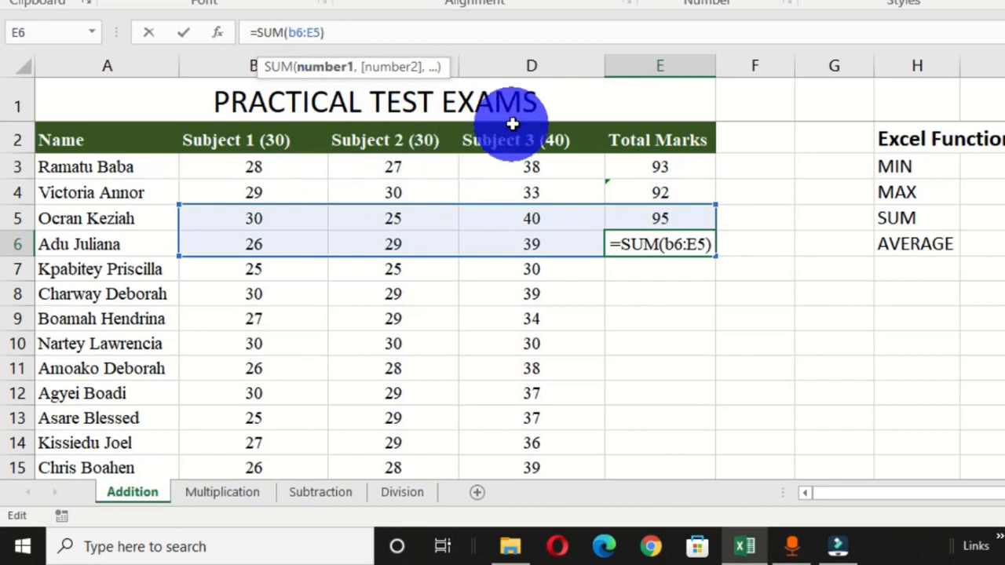
pyautogui.click(312, 33)
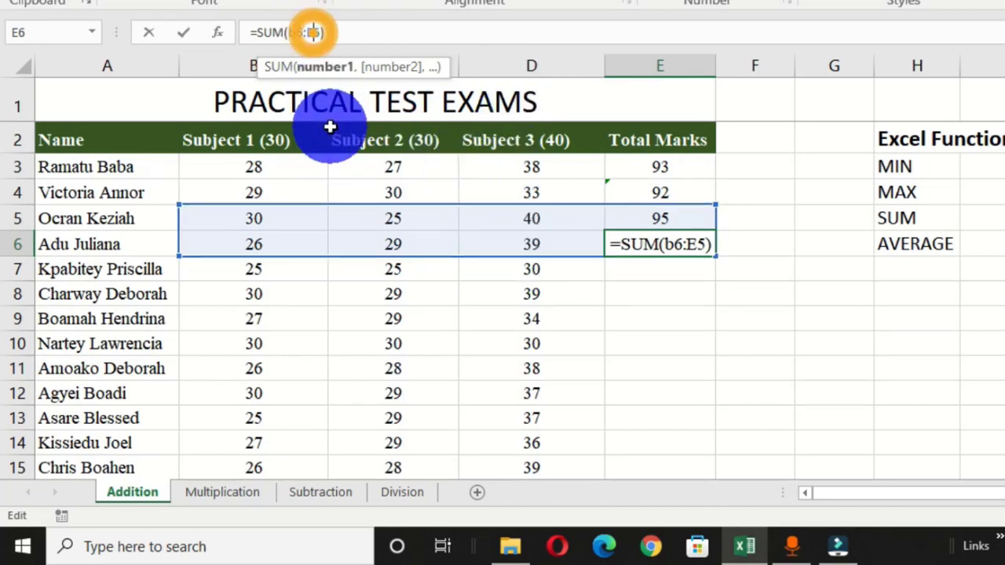
pyautogui.press('BackSpace')
pyautogui.write('d')
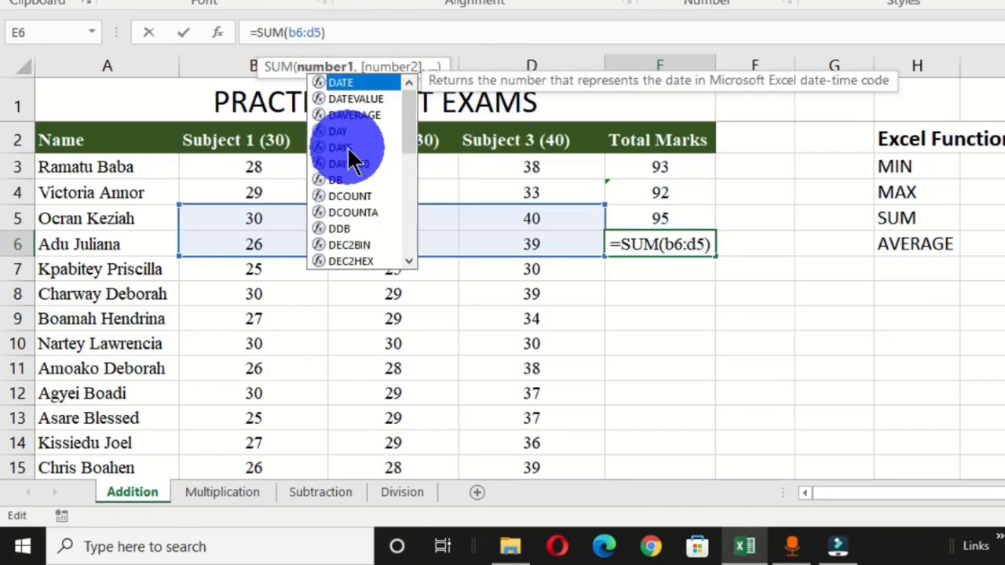
pyautogui.press('Delete')
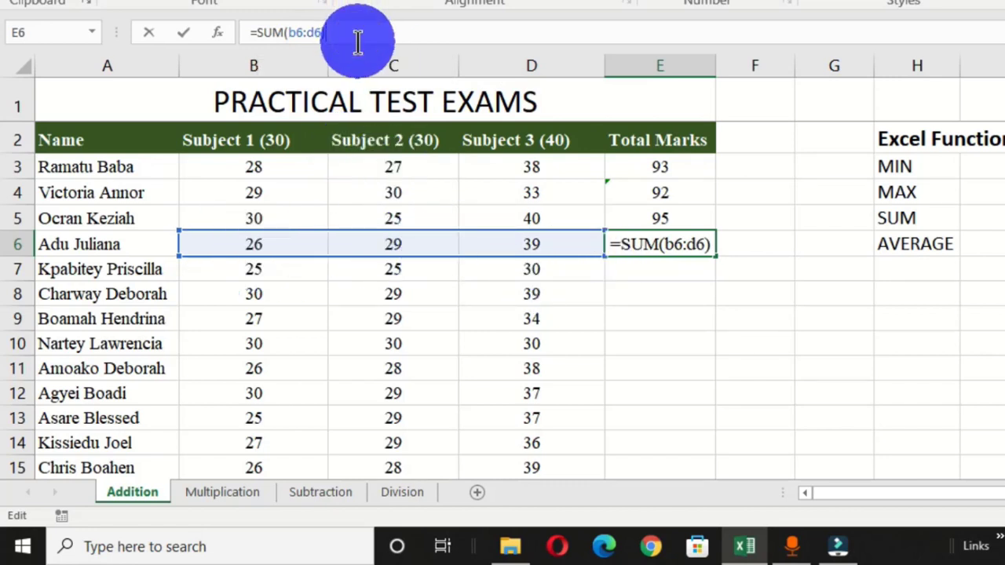
pyautogui.press('Return')
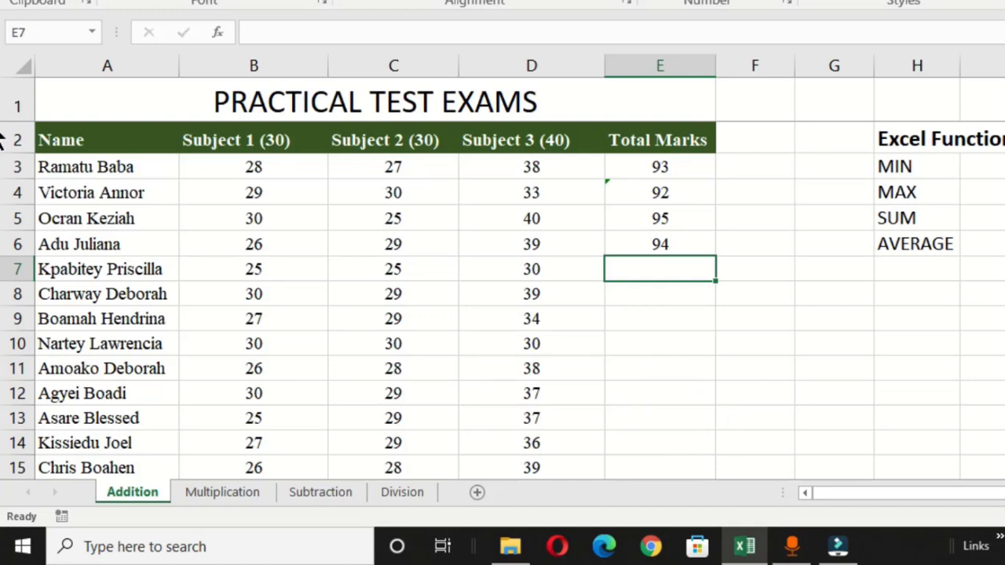
# - Fill the SUM formula from E6 down to E18 to total the remaining students' marks
pyautogui.scroll(-2, 3, 200)
pyautogui.scroll(1, 2, 208)
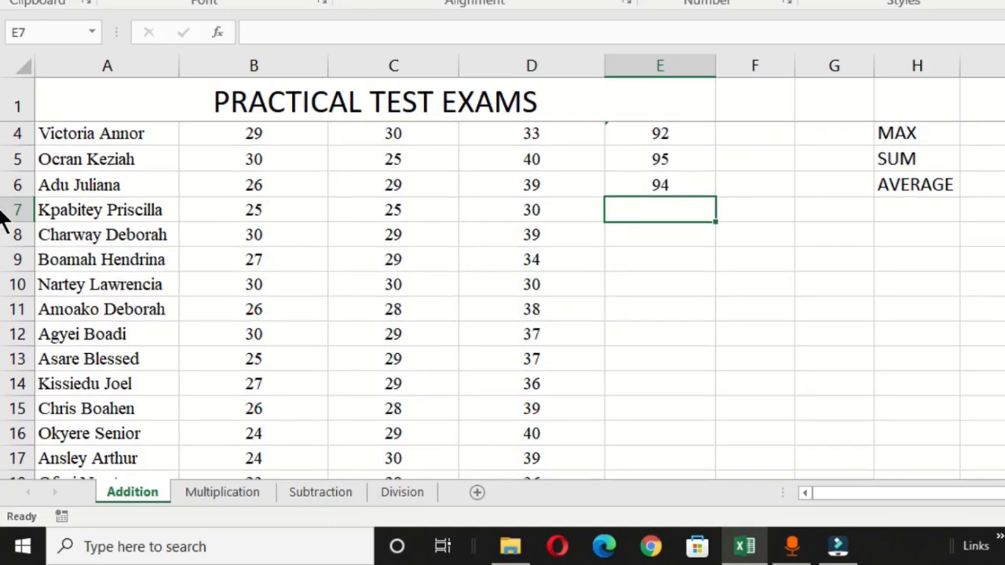
pyautogui.scroll(-1, 2, 235)
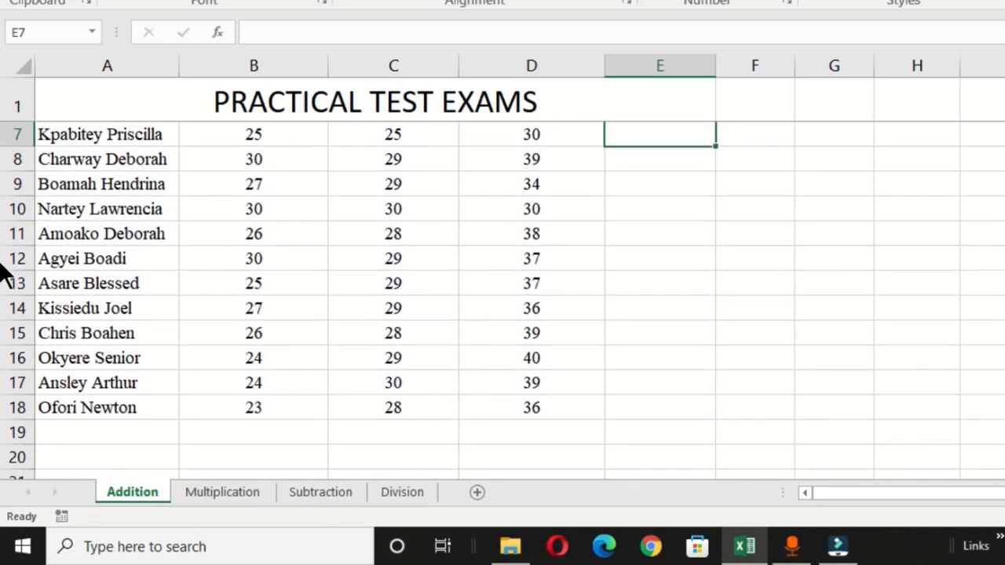
pyautogui.press('Up')
pyautogui.scroll(2, 3, 235)
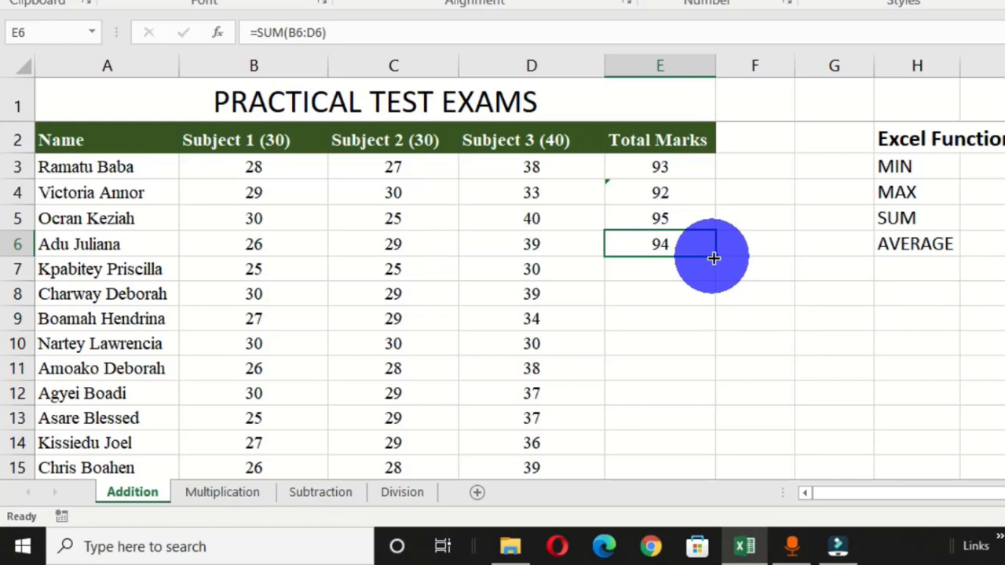
pyautogui.moveTo(713, 258); pyautogui.dragTo(719, 470)
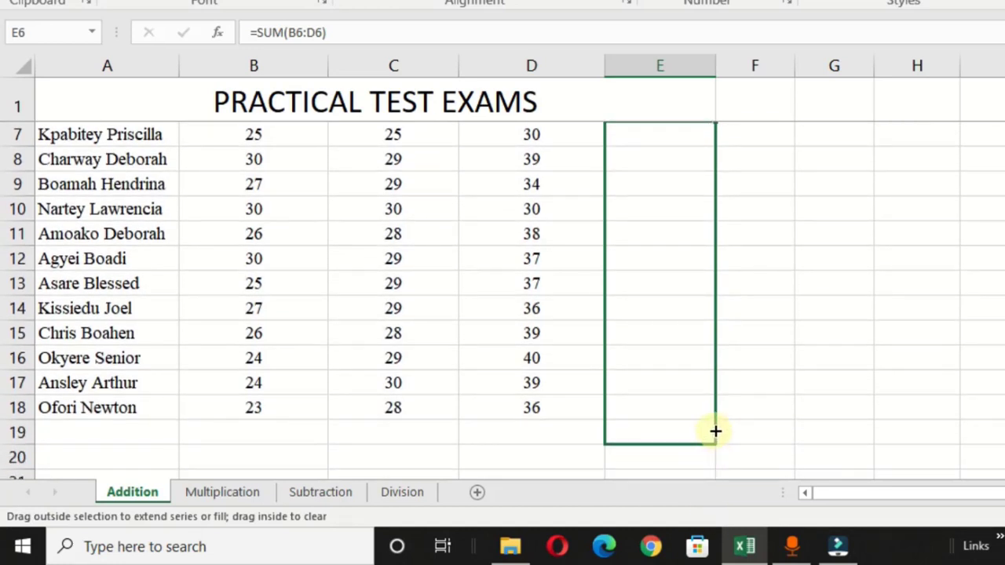
pyautogui.moveTo(715, 431); pyautogui.dragTo(705, 422)
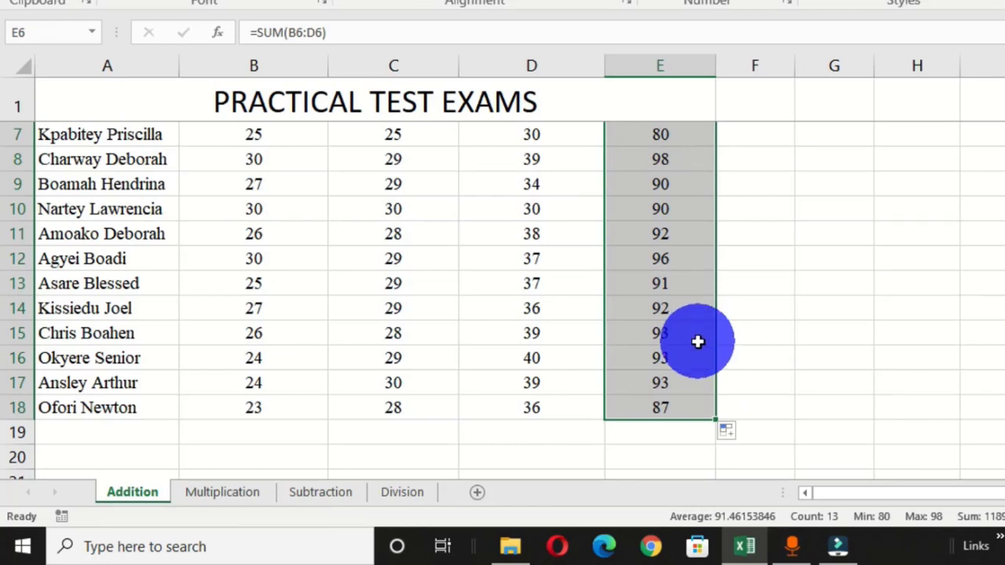
pyautogui.scroll(2, 4, 134)
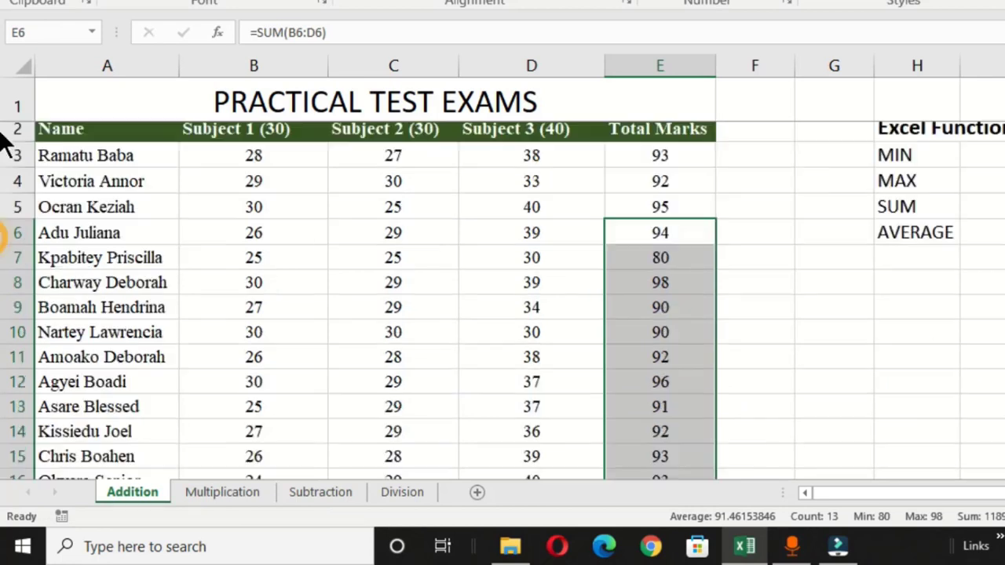
pyautogui.scroll(-2, 5, 224)
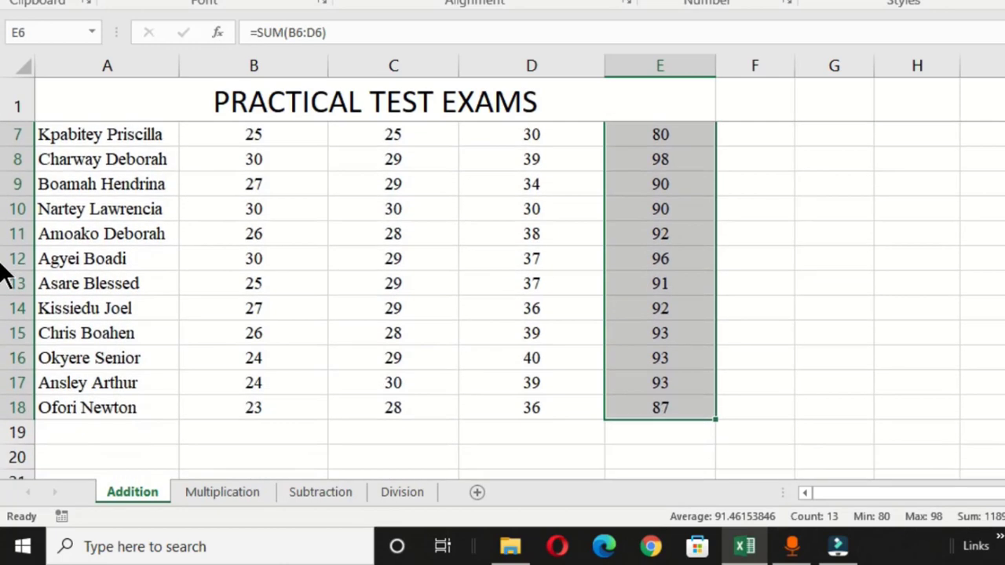
pyautogui.scroll(2, 5, 180)
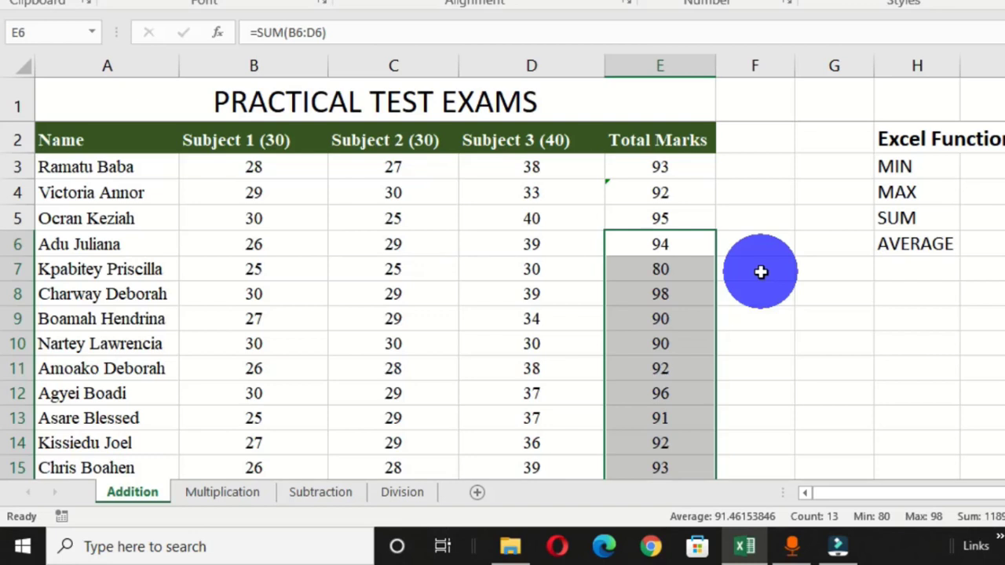
# - Select B18:D18, B14:D14 and B10:D10 in turn to compare each row's sum with its total in column E
pyautogui.click(768, 226)
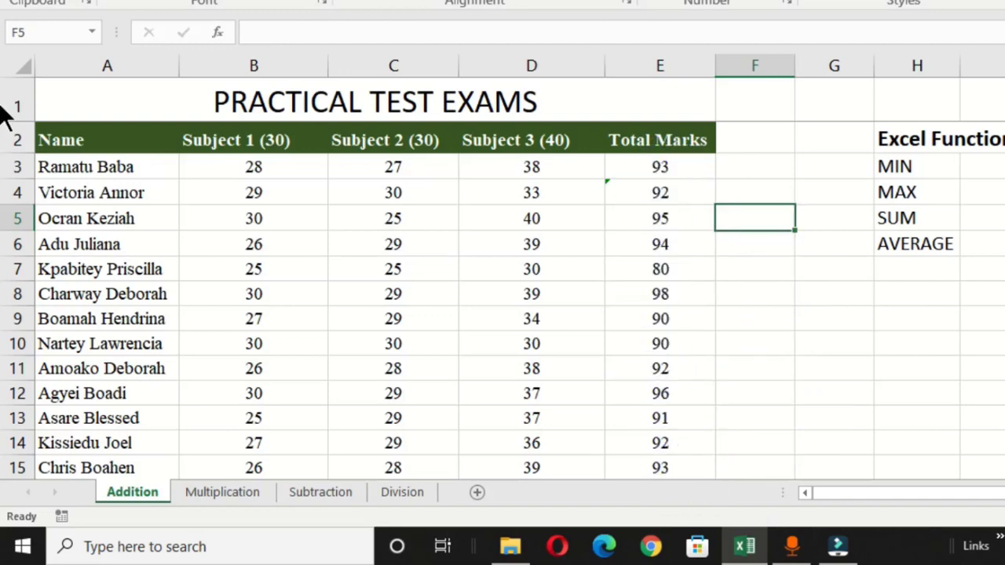
pyautogui.scroll(-2, 4, 200)
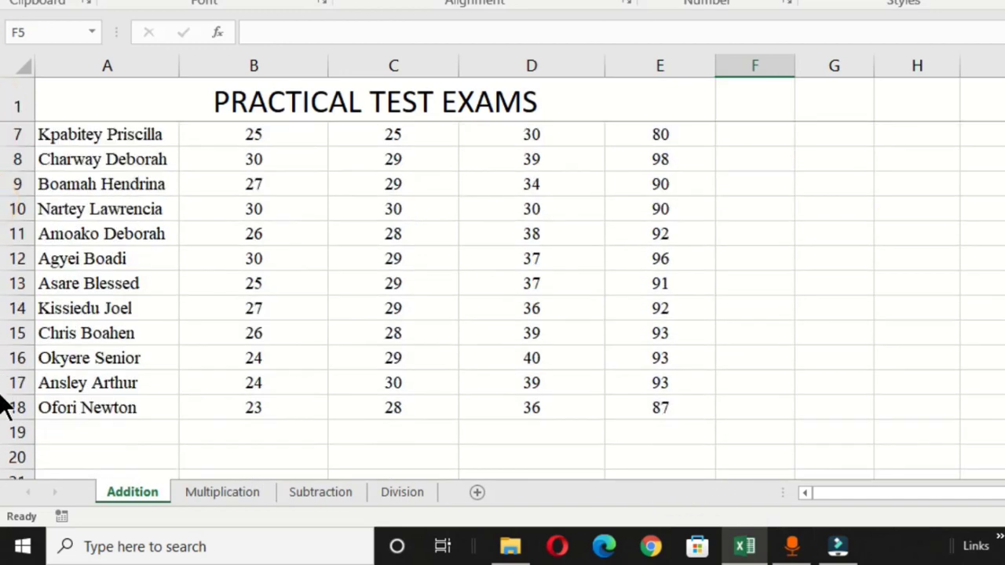
pyautogui.moveTo(244, 408); pyautogui.dragTo(549, 410)
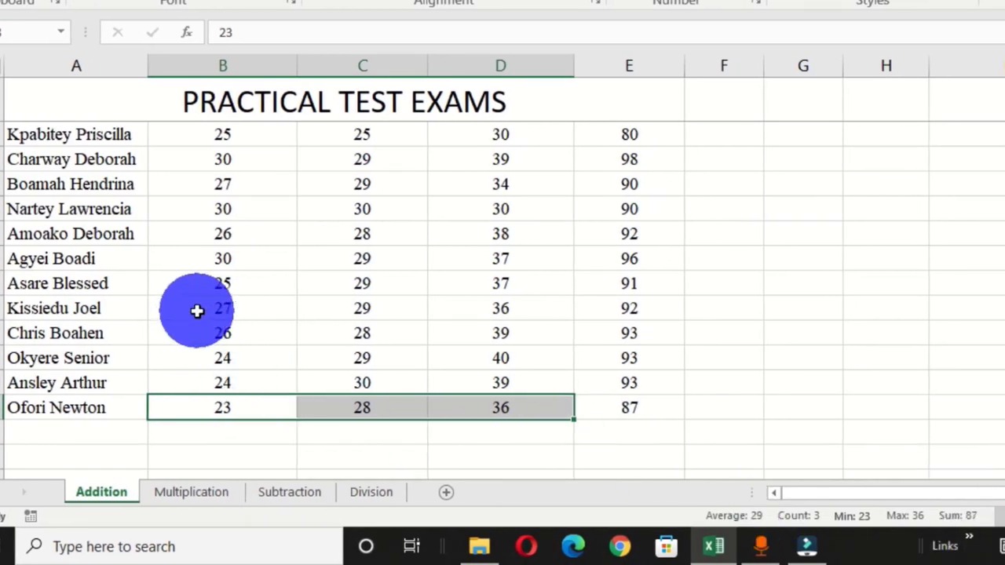
pyautogui.moveTo(197, 310); pyautogui.dragTo(511, 310)
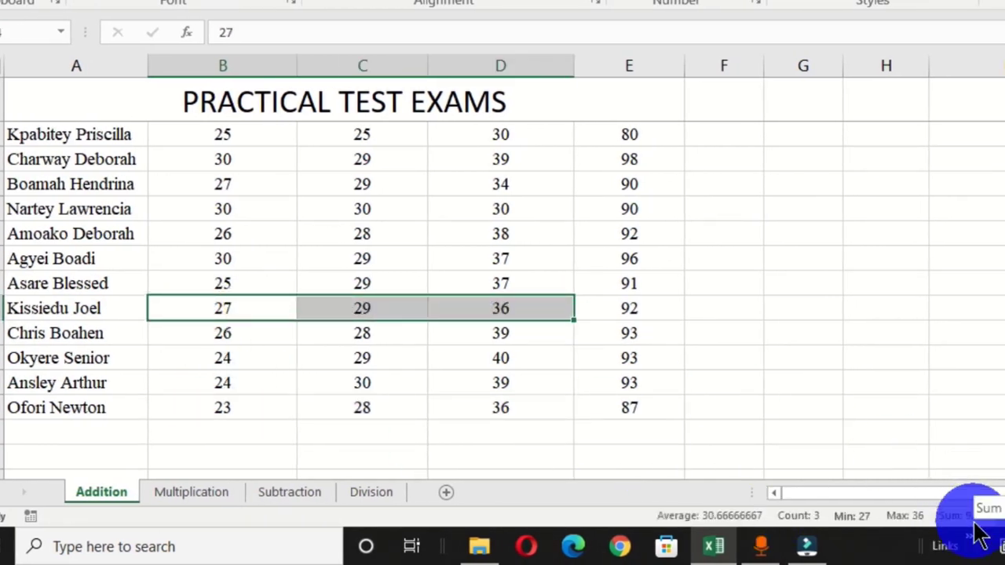
pyautogui.moveTo(231, 208); pyautogui.dragTo(491, 208)
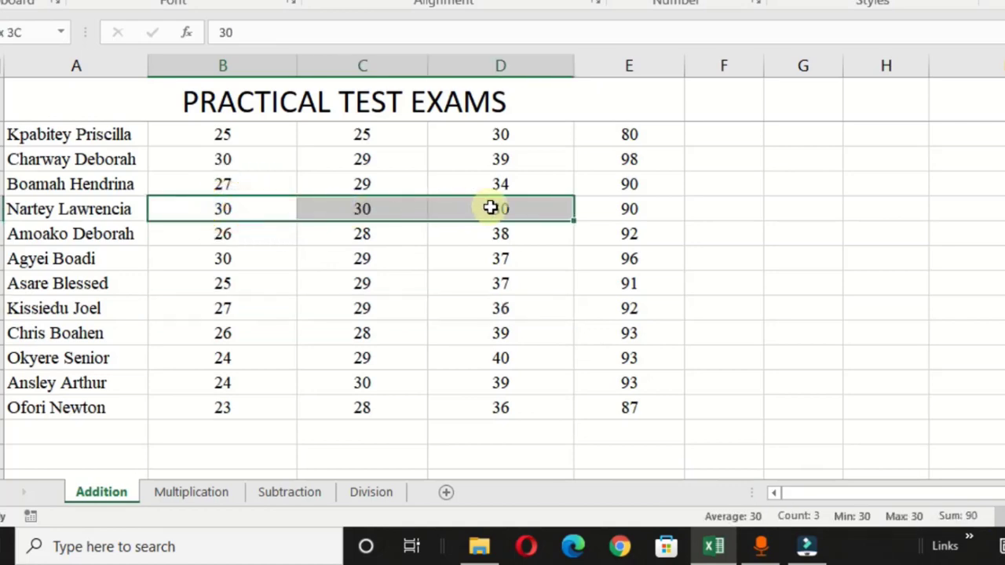
pyautogui.scroll(1, 502, 297)
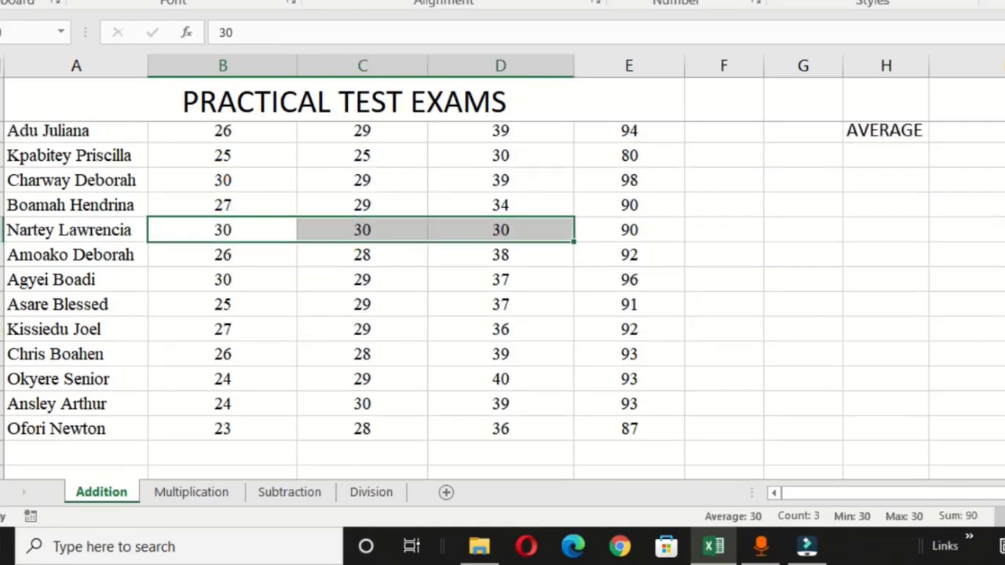
pyautogui.scroll(2, 502, 297)
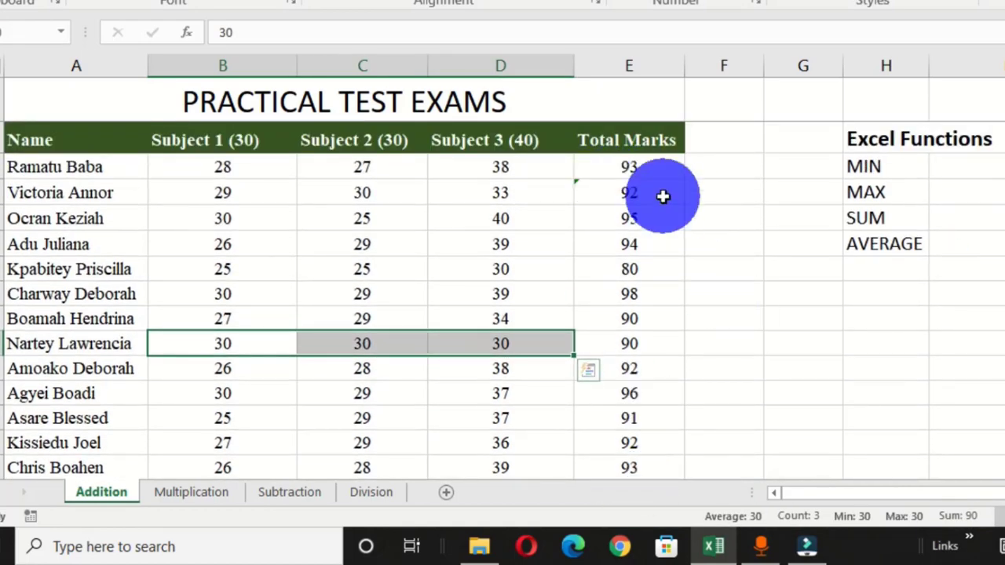
# - Select the total marks in E3:E18 to view their average, minimum, maximum and sum in the selection summary
pyautogui.click(756, 351)
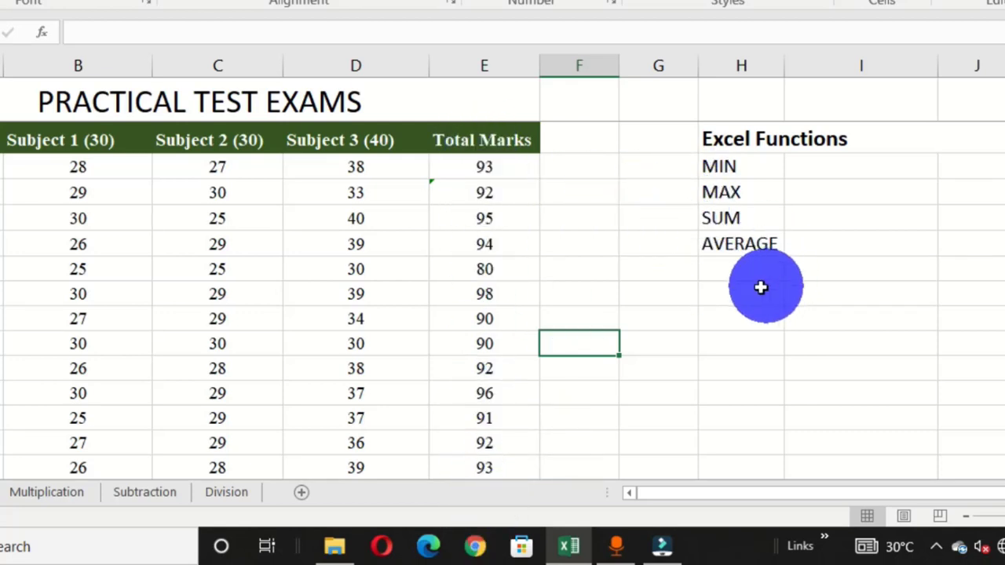
pyautogui.moveTo(484, 167); pyautogui.dragTo(501, 430)
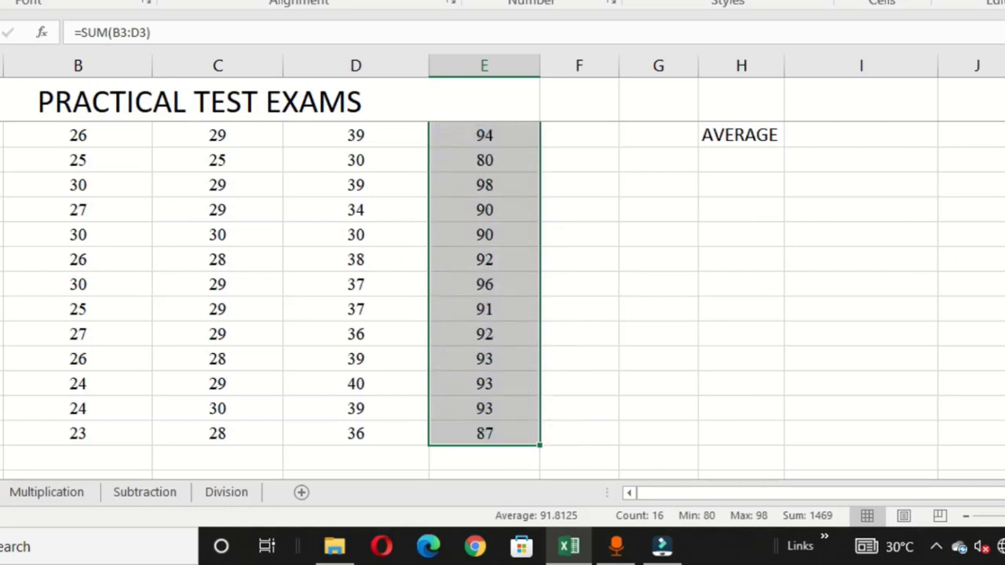
pyautogui.scroll(2, 502, 301)
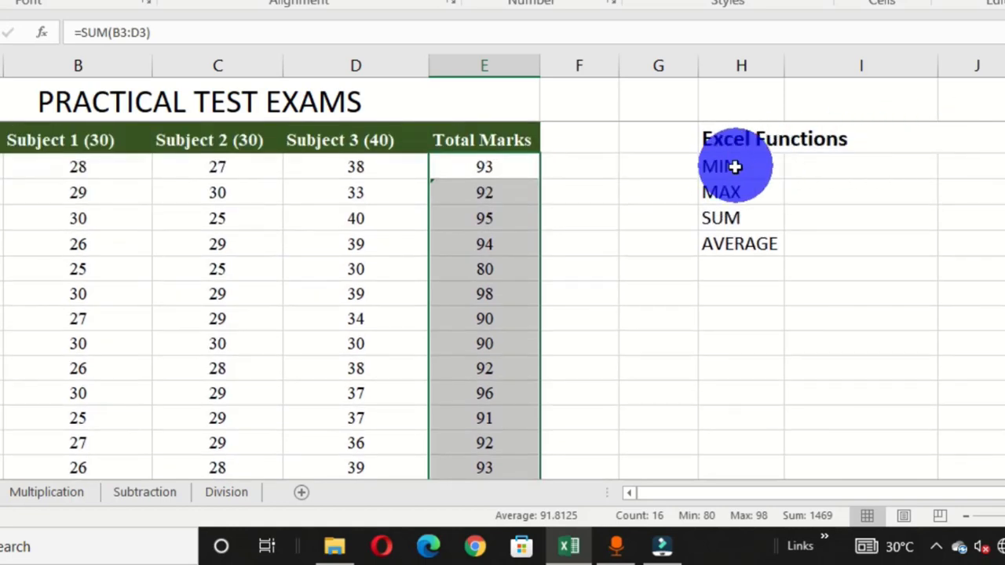
# - Calculate the lowest total mark in I3 with =MIN(E3:E18) and compare it with the selection summary of E3:E18
pyautogui.click(832, 167)
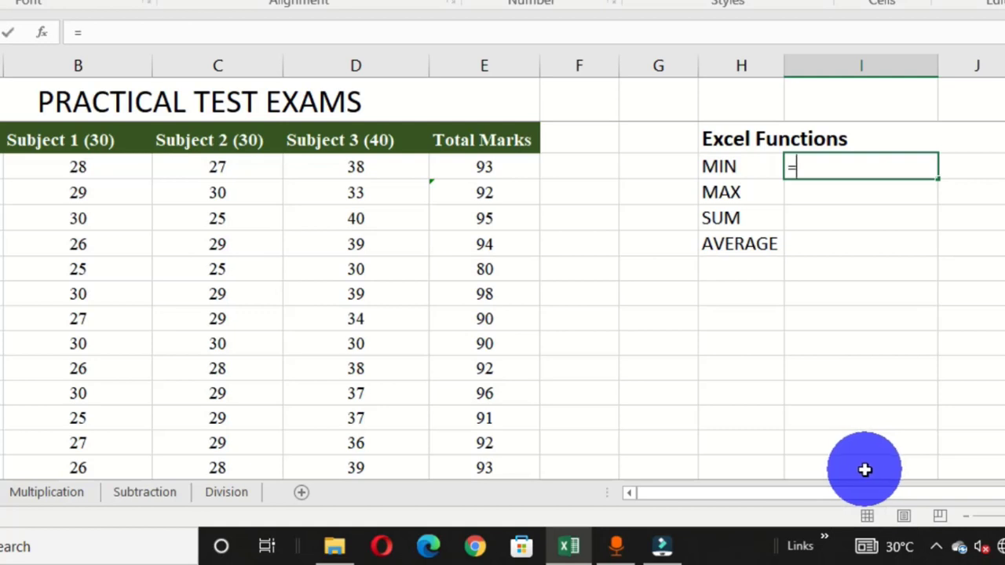
pyautogui.write('=min')
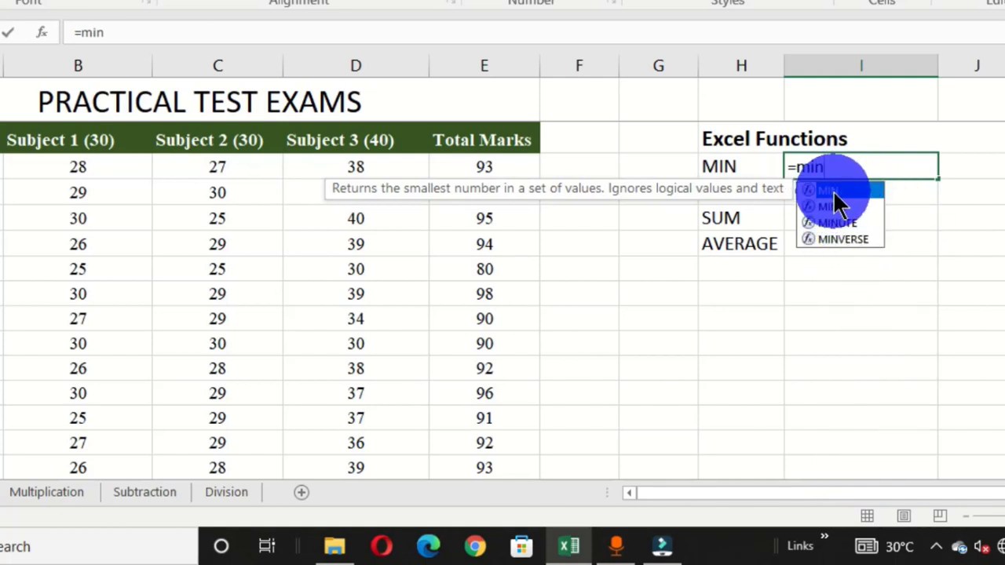
pyautogui.doubleClick(833, 190)
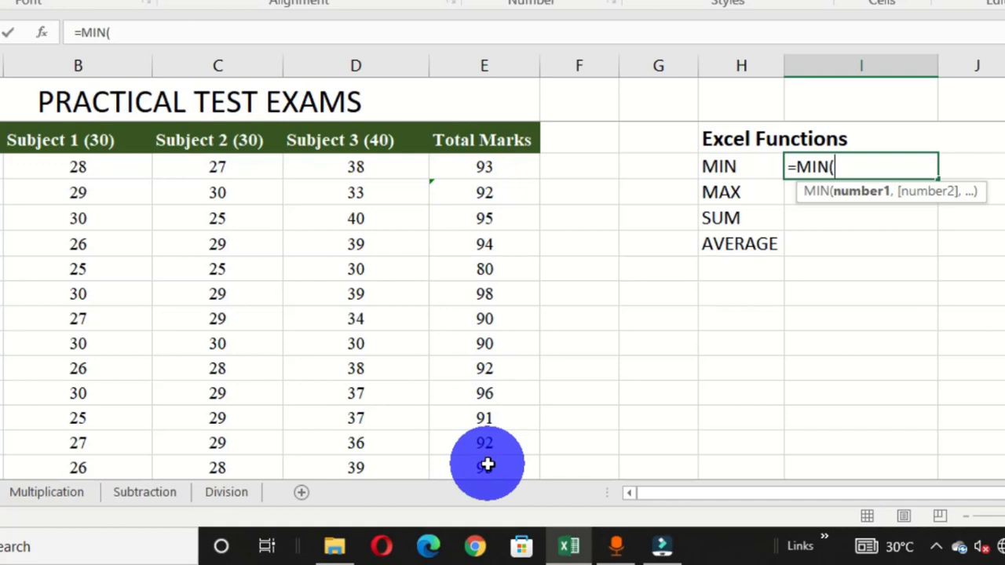
pyautogui.click(482, 165)
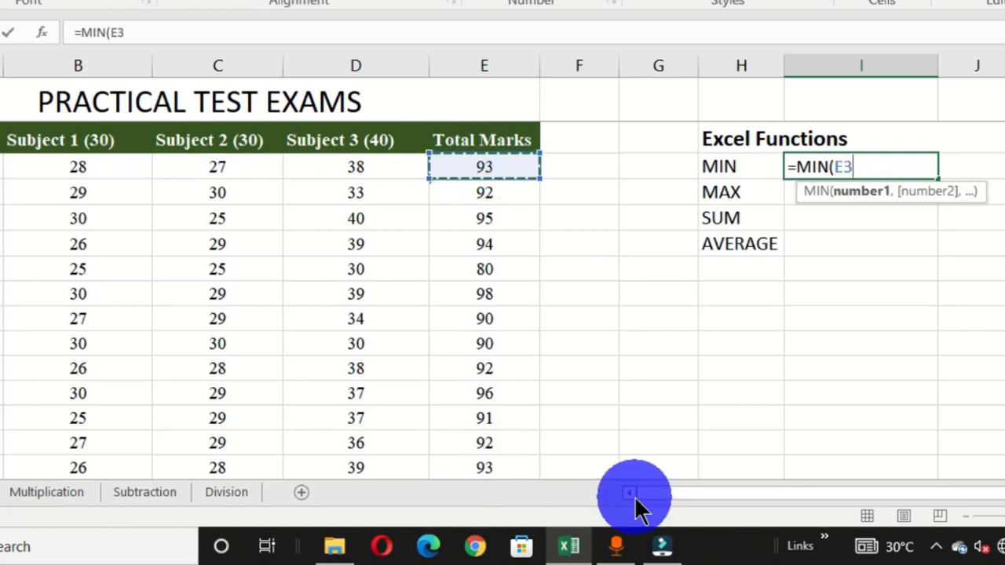
pyautogui.write(':E3')
pyautogui.scroll(-2, 502, 301)
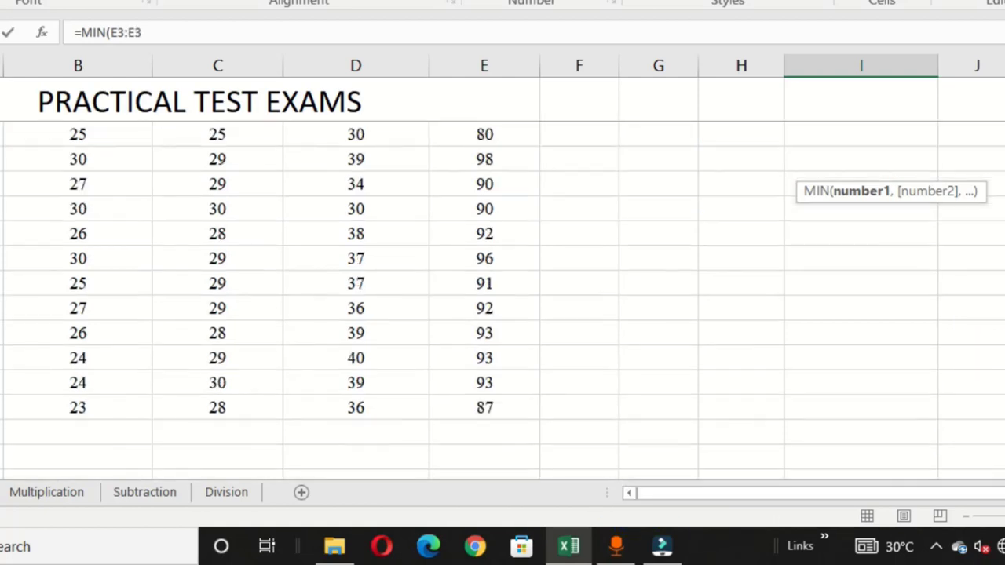
pyautogui.click(484, 406)
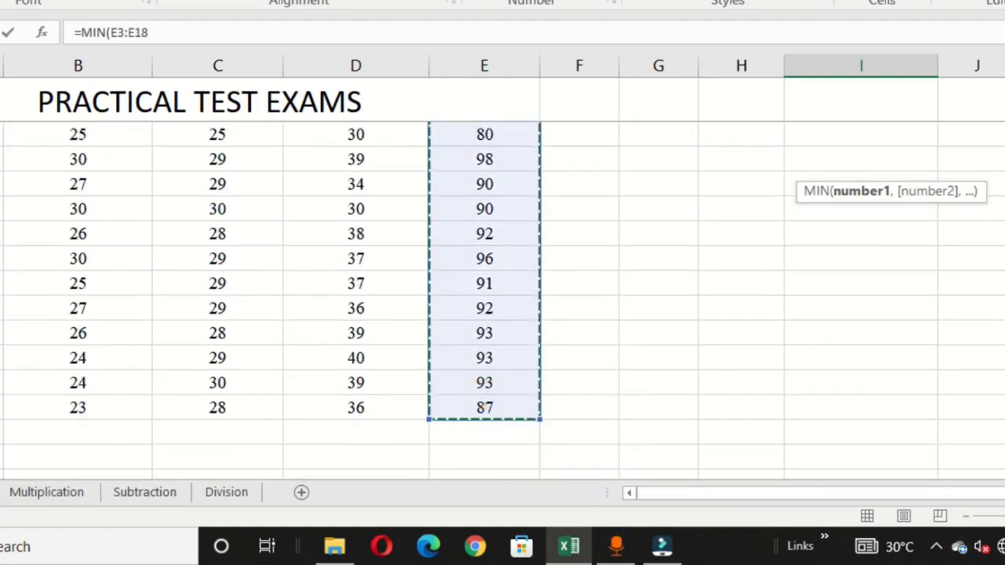
pyautogui.scroll(2, 491, 228)
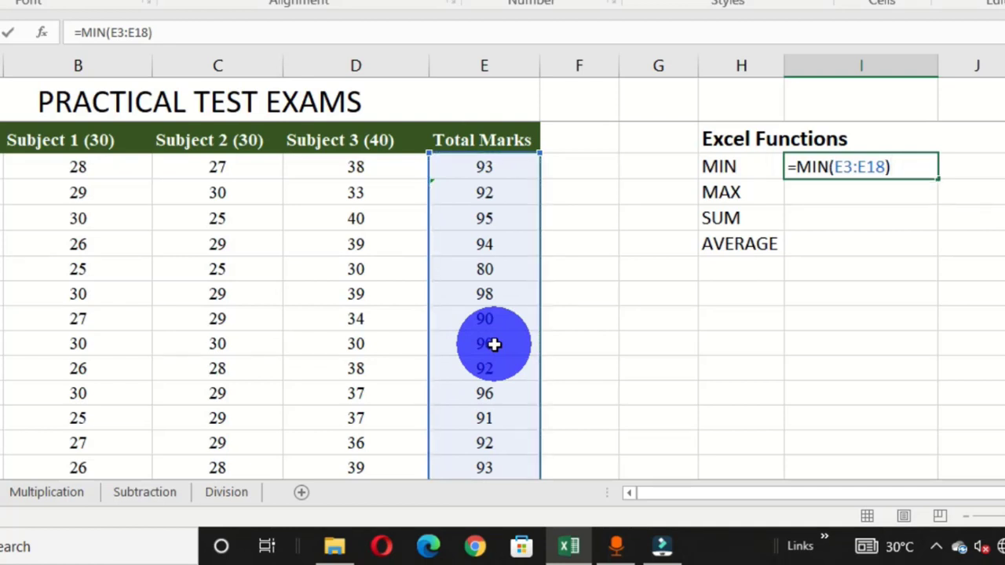
pyautogui.press('Return')
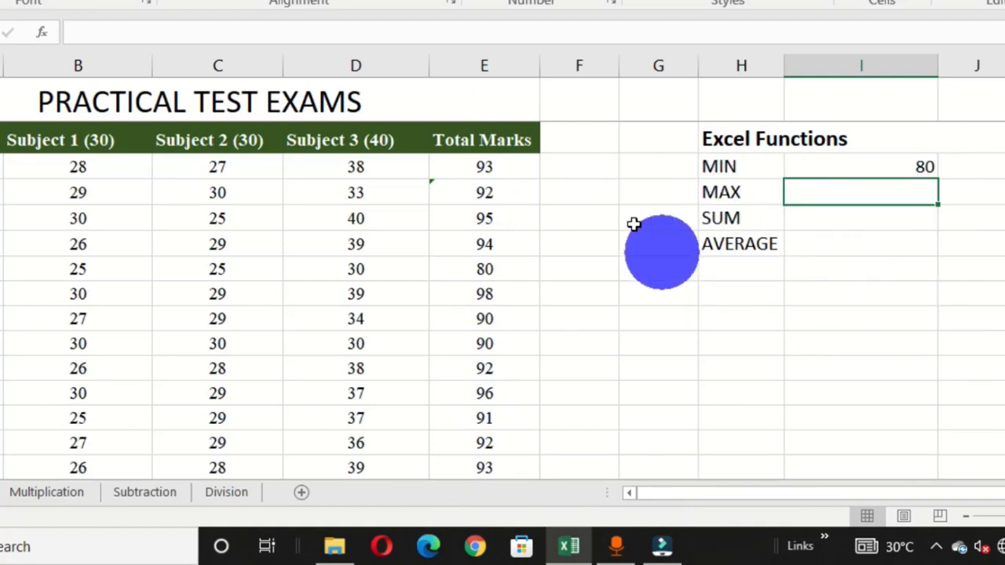
pyautogui.moveTo(479, 165); pyautogui.dragTo(513, 440)
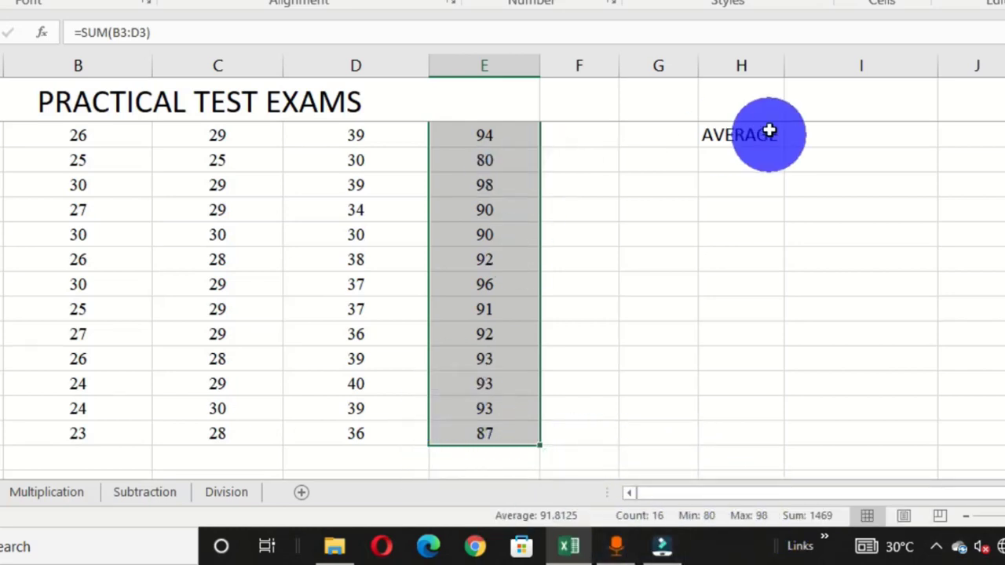
pyautogui.scroll(2, 821, 199)
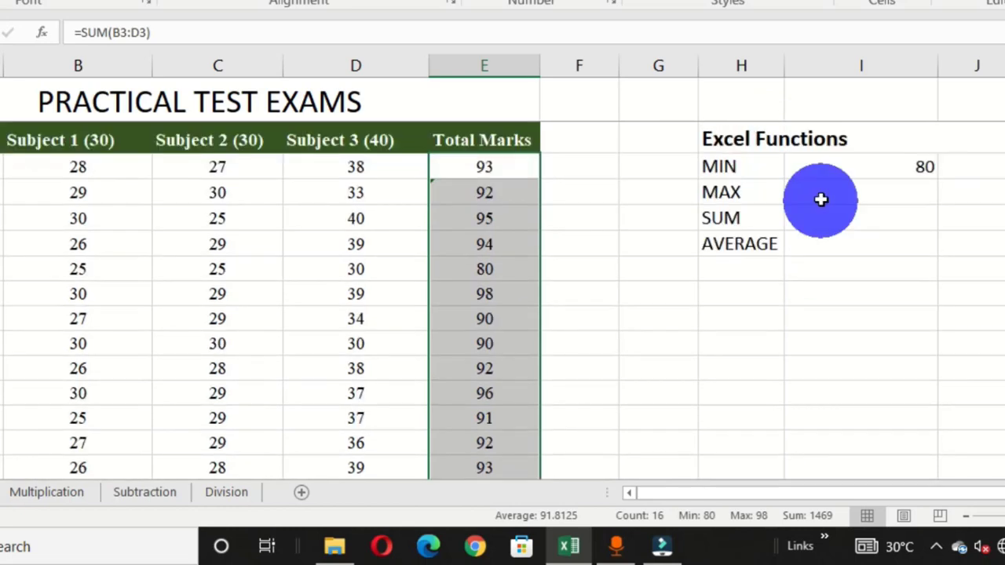
# - Calculate the highest total mark in I4, beside the MAX label, with a MAX formula over E3:E18
pyautogui.click(821, 193)
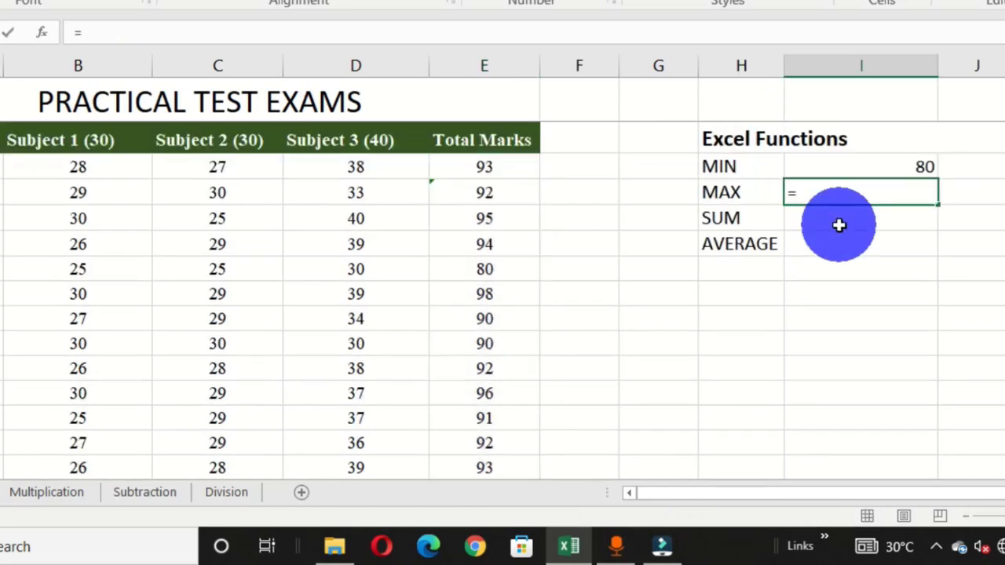
pyautogui.write('=max')
pyautogui.press('Tab')
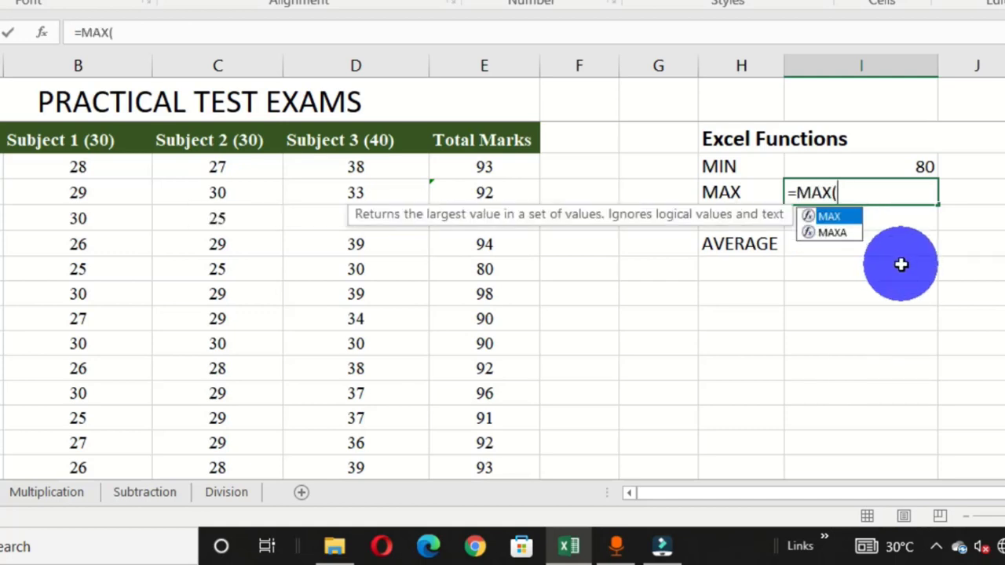
pyautogui.click(511, 166)
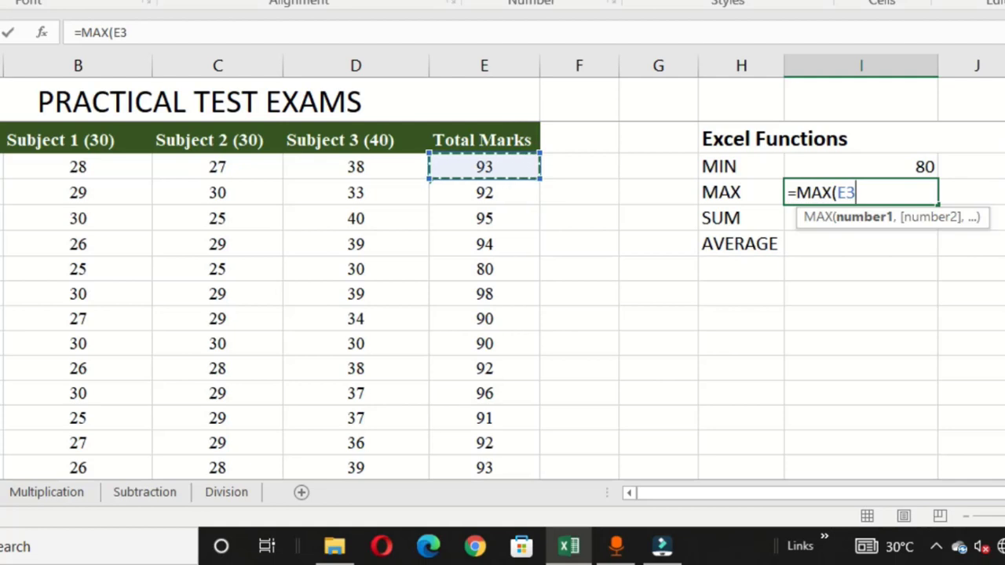
pyautogui.scroll(-2, 502, 300)
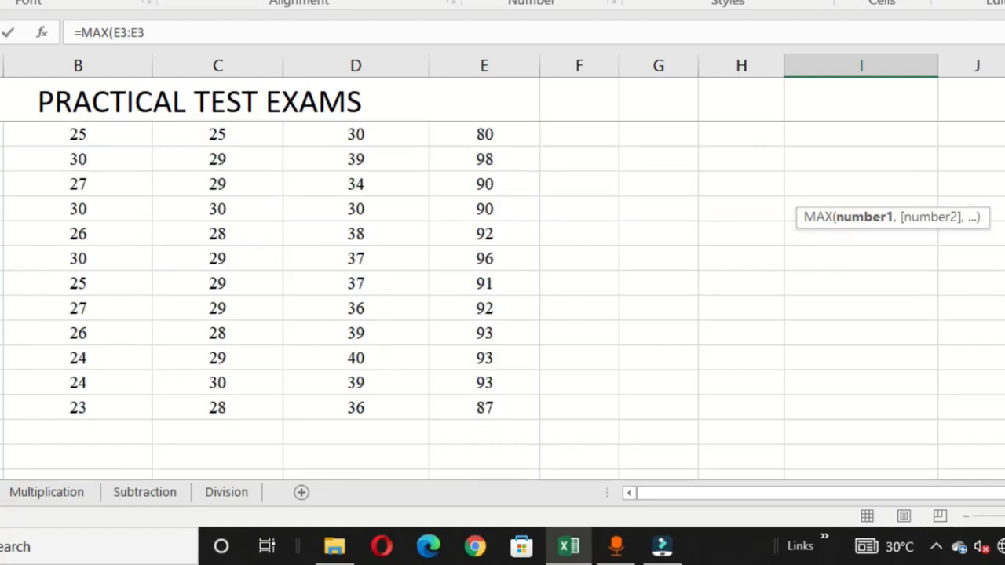
pyautogui.click(471, 410)
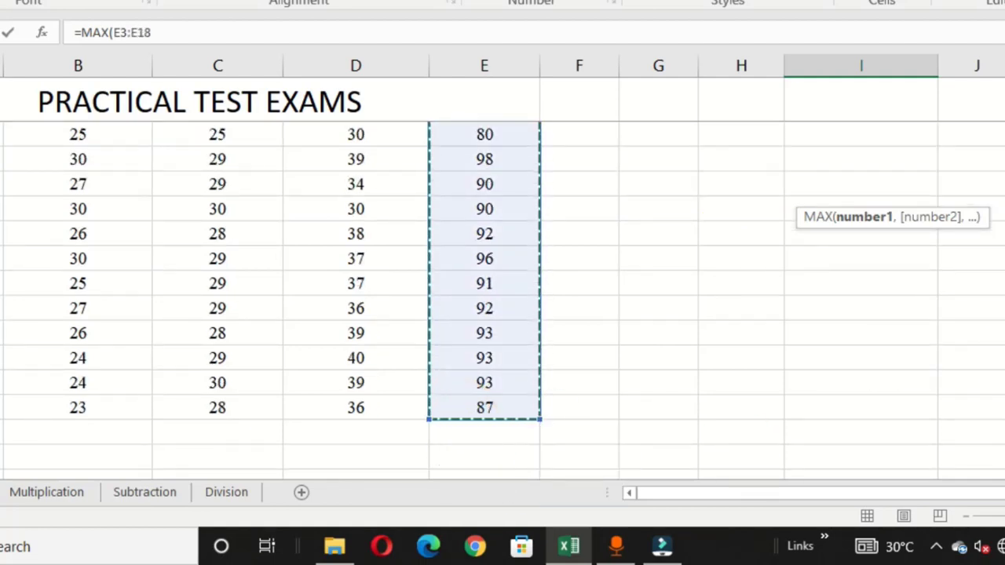
pyautogui.press('Return')
# - Add up all the total marks in I5, beside the SUM label, with a SUM formula over E3:E18
pyautogui.click(898, 212)
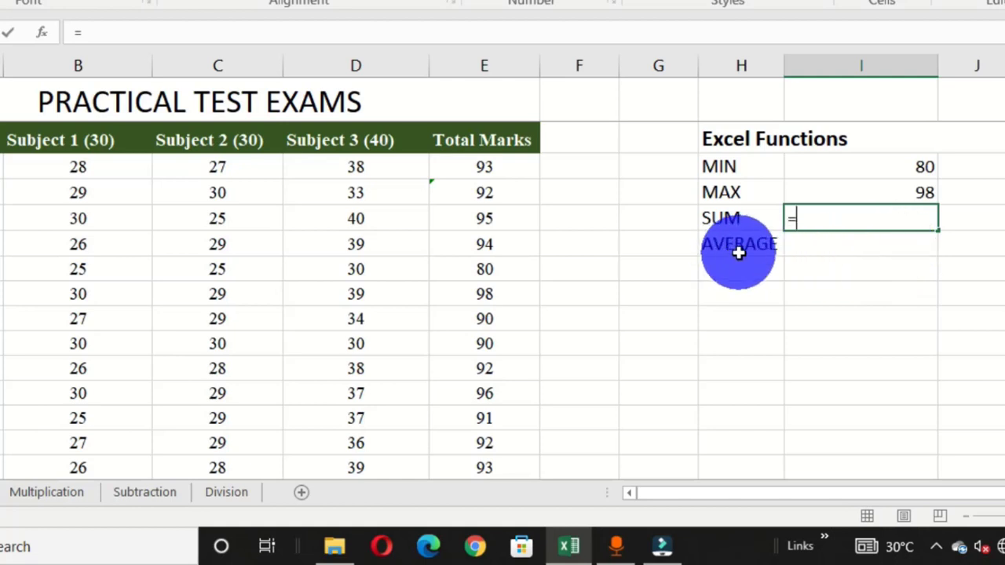
pyautogui.write('sum')
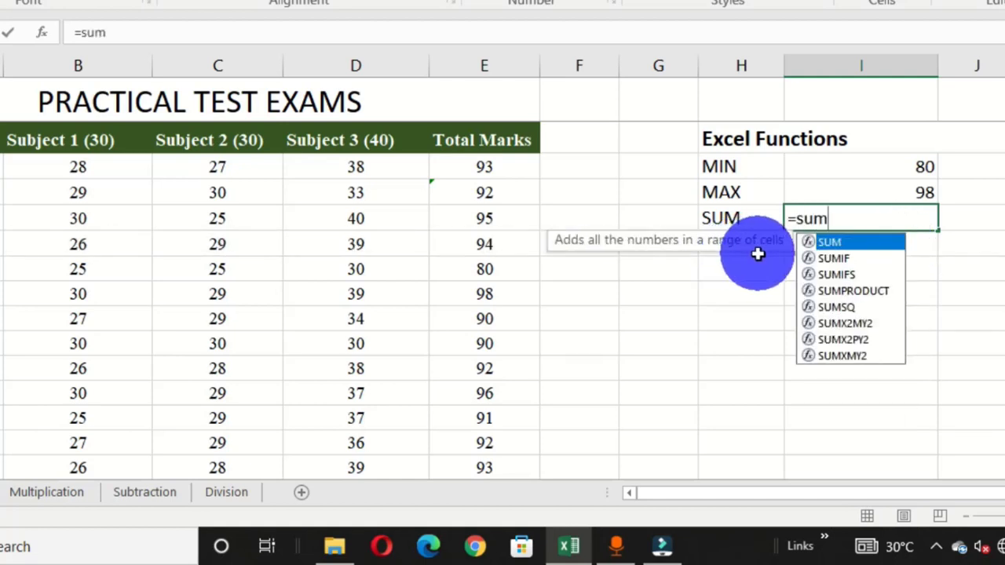
pyautogui.doubleClick(834, 243)
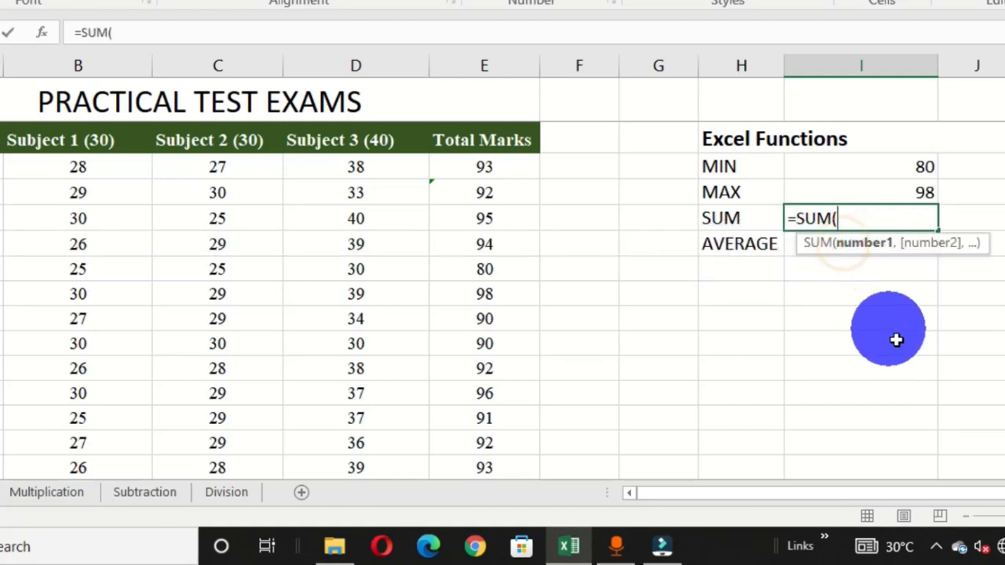
pyautogui.click(488, 166)
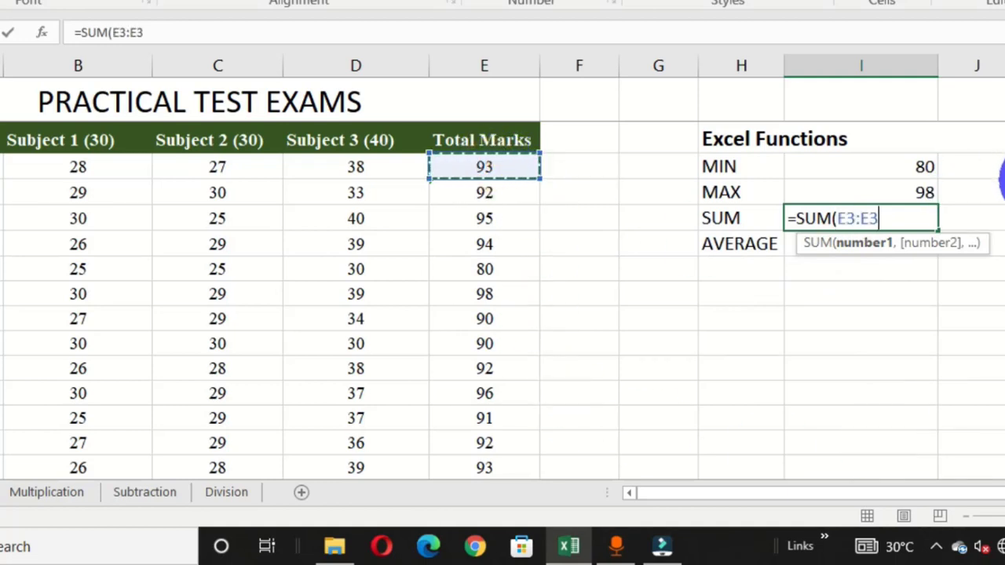
pyautogui.scroll(-2, 956, 318)
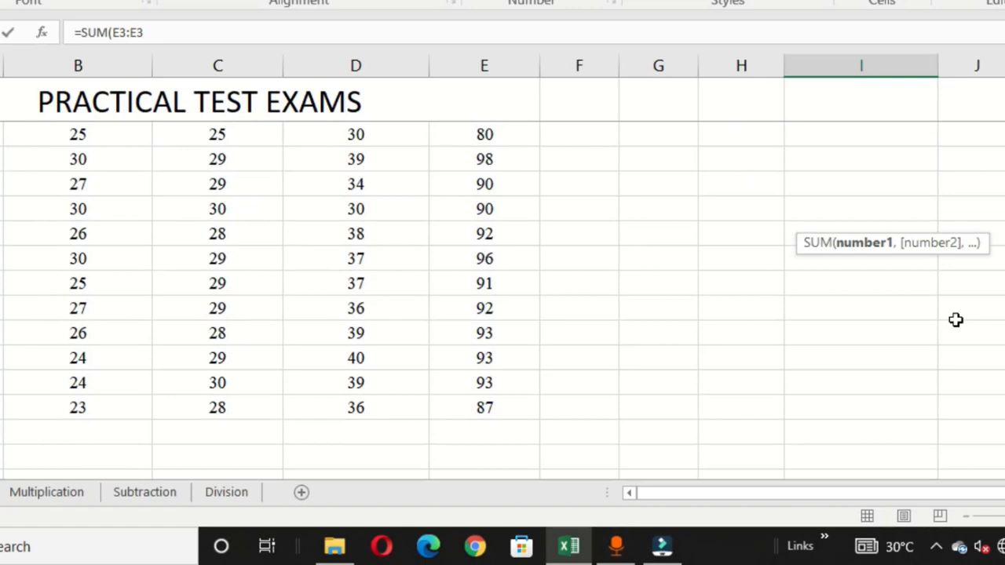
pyautogui.keyDown('shift'); pyautogui.click(479, 408); pyautogui.keyUp('shift')
pyautogui.scroll(2, 937, 188)
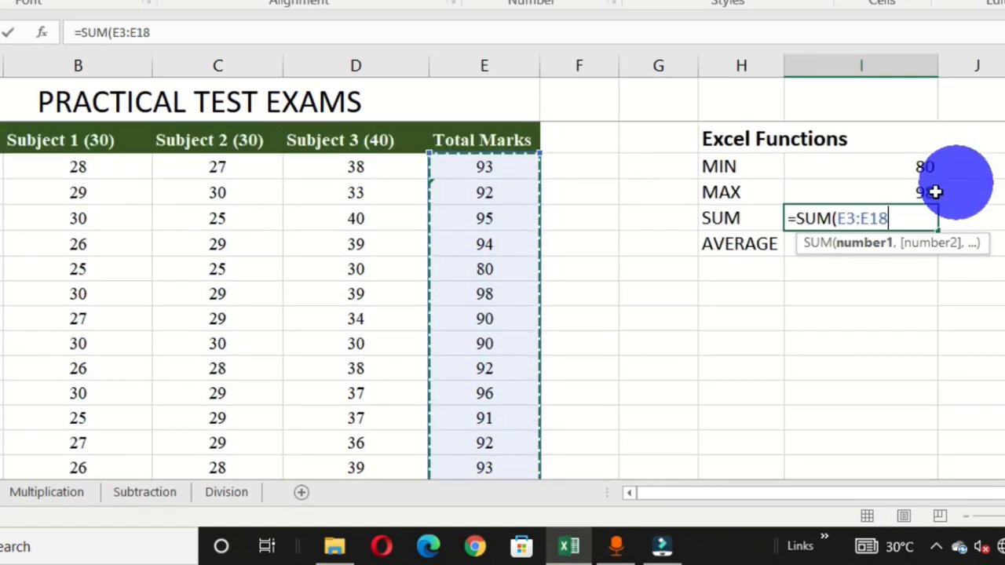
pyautogui.press('Return')
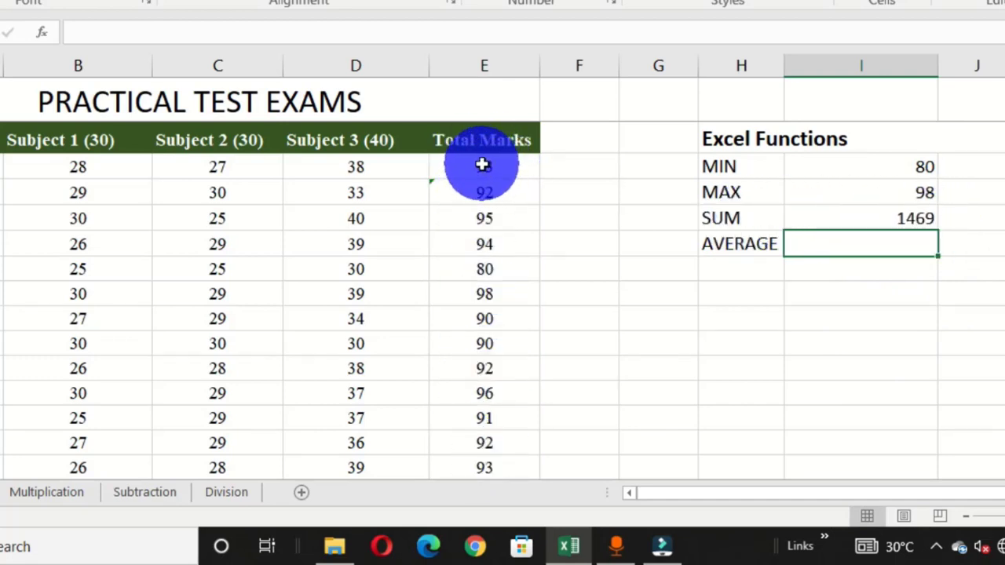
# - Select the total marks in E3:E18 to compare the selection summary with the function results and view the average
pyautogui.moveTo(482, 164); pyautogui.dragTo(501, 435)
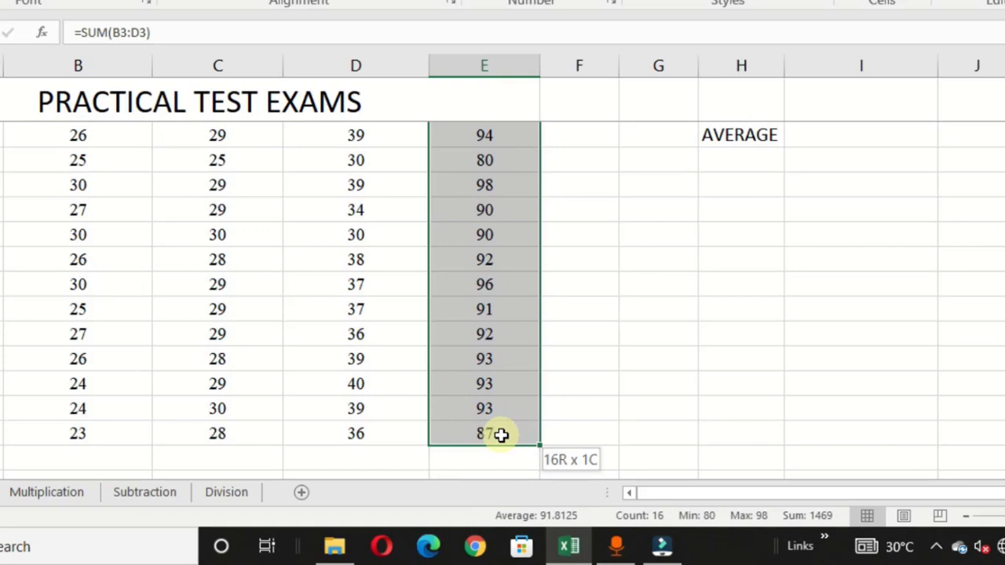
pyautogui.moveTo(500, 435); pyautogui.dragTo(501, 435)
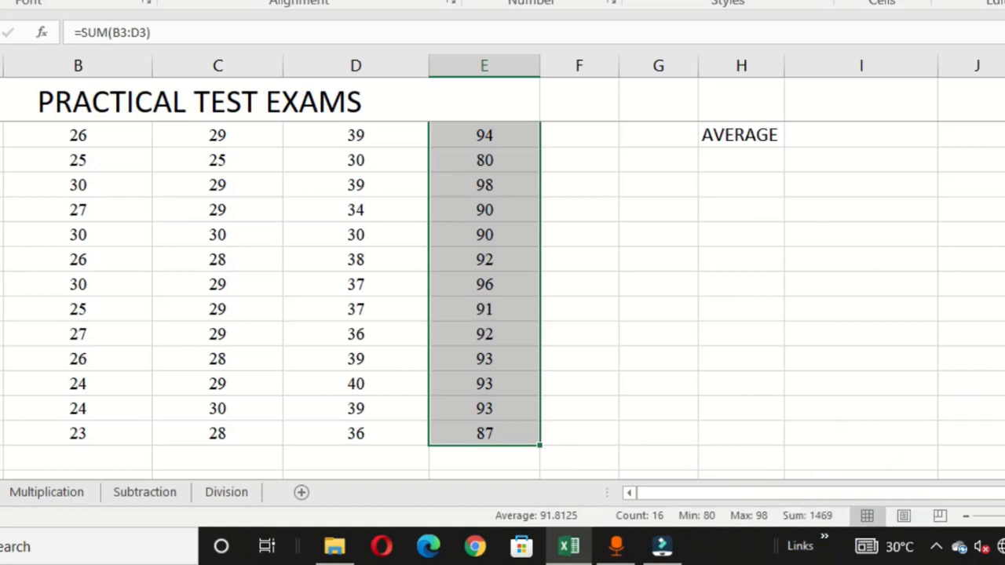
pyautogui.scroll(2, 945, 185)
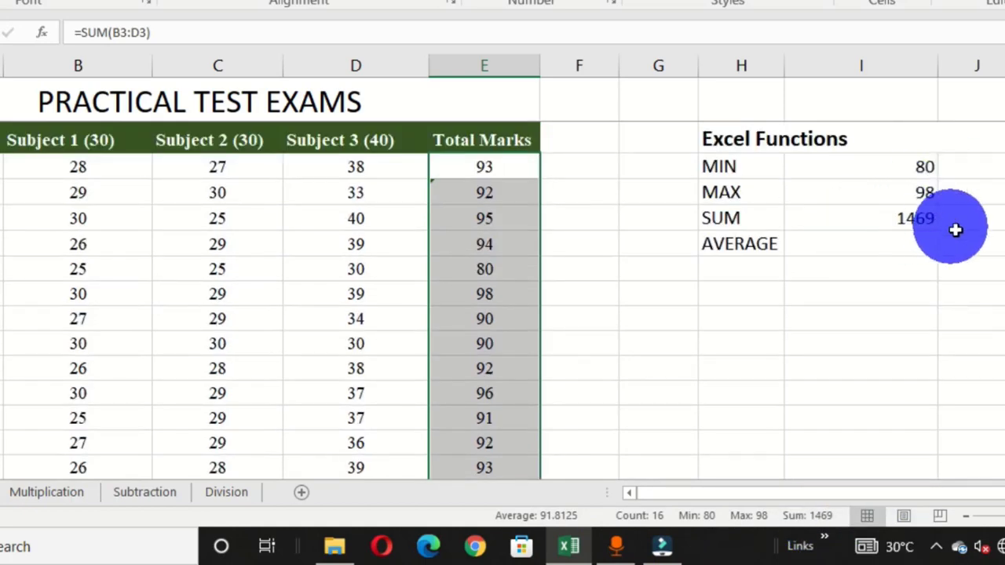
pyautogui.click(830, 245)
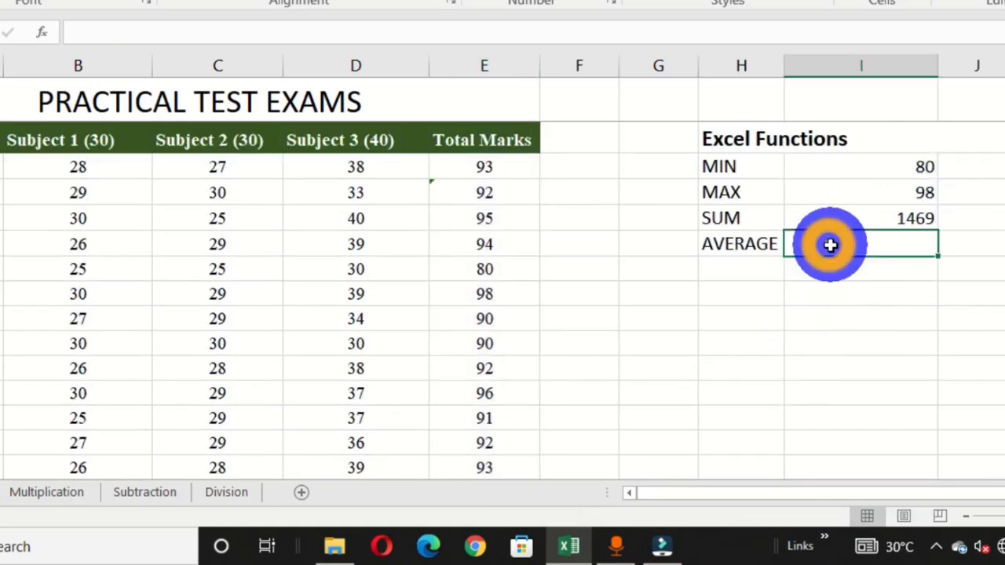
pyautogui.moveTo(502, 168); pyautogui.dragTo(489, 428)
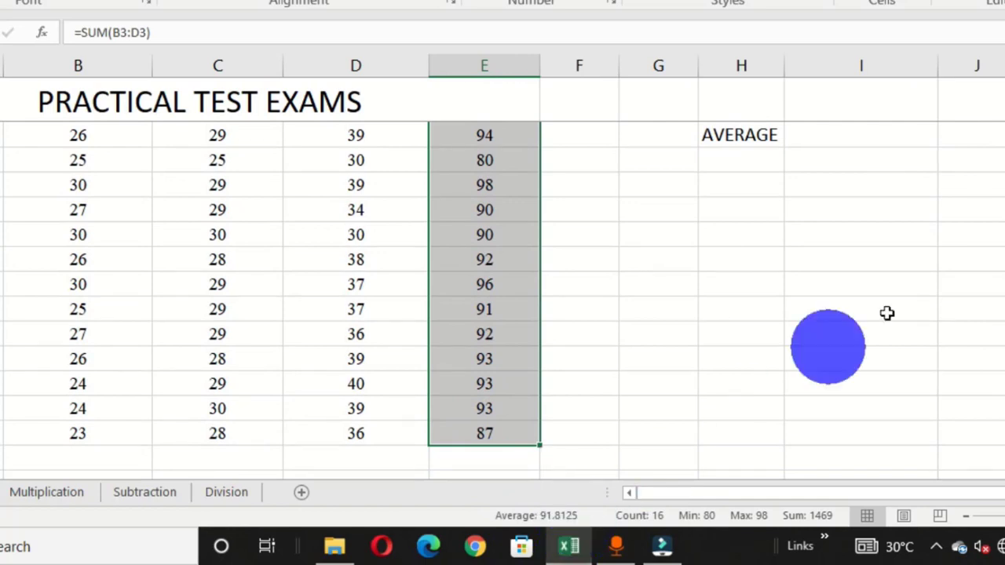
pyautogui.scroll(2, 503, 301)
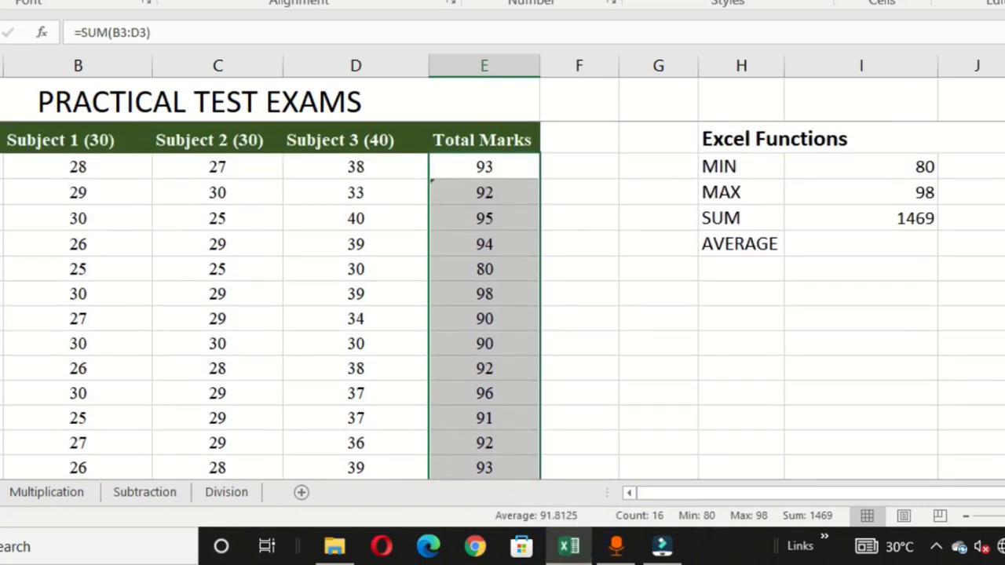
# - Calculate the average of the total marks in I6, beside the AVERAGE label, with an AVERAGE formula over E3:E18
pyautogui.click(839, 244)
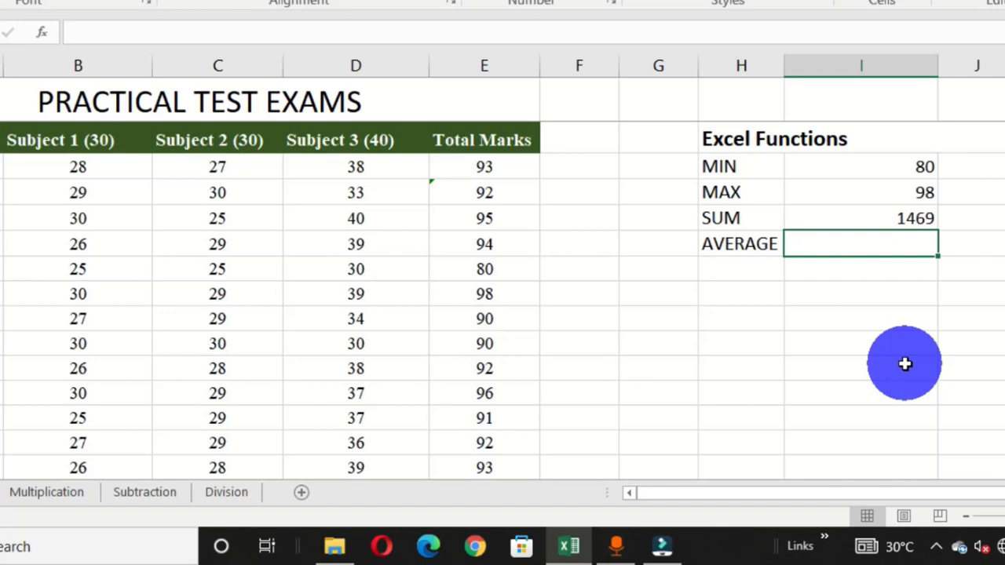
pyautogui.write('=')
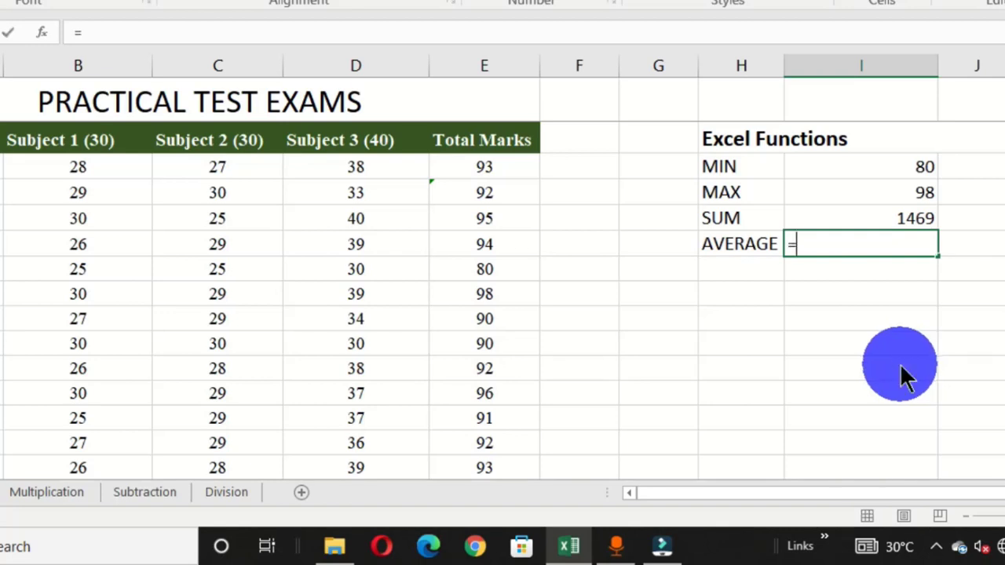
pyautogui.write('ave')
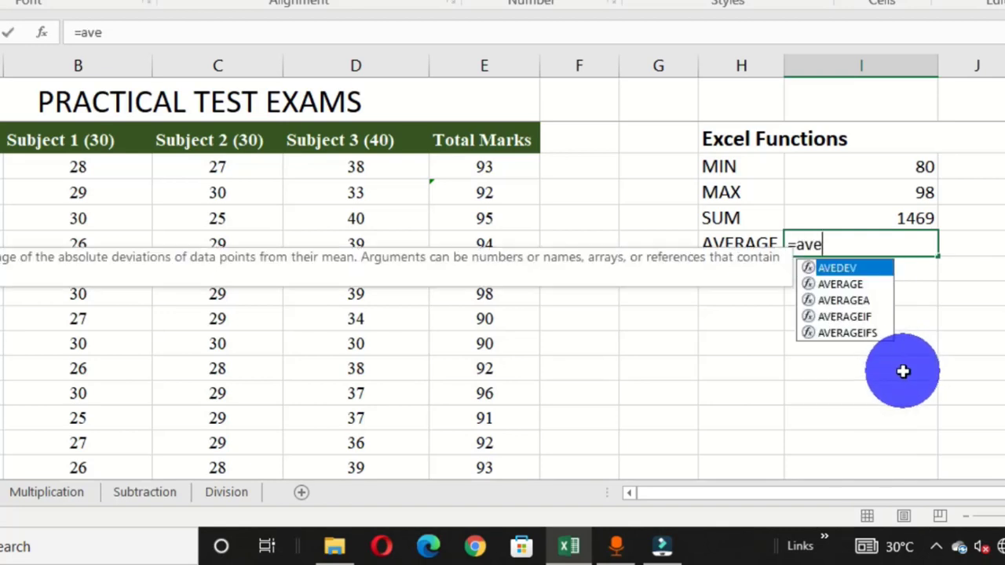
pyautogui.doubleClick(839, 285)
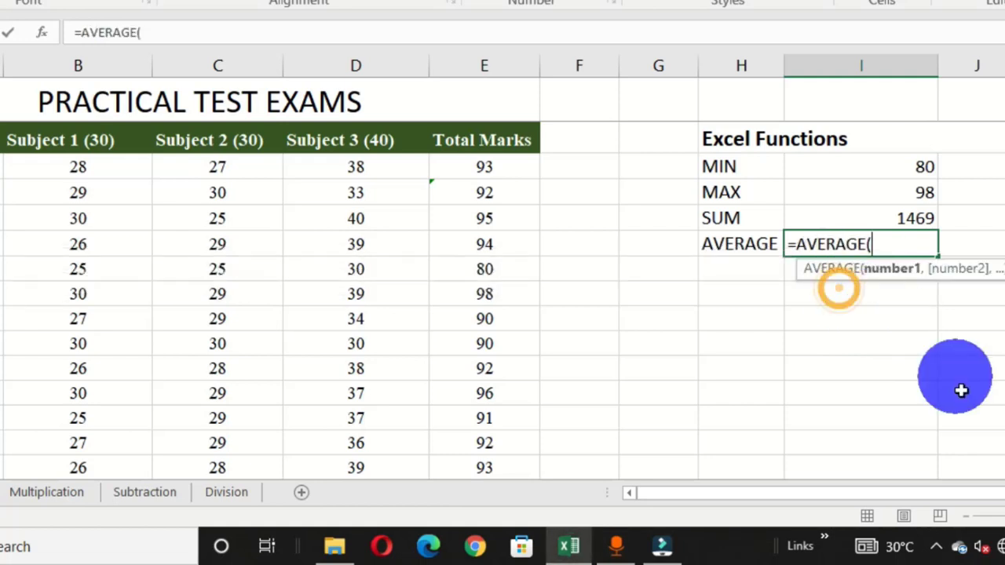
pyautogui.click(486, 165)
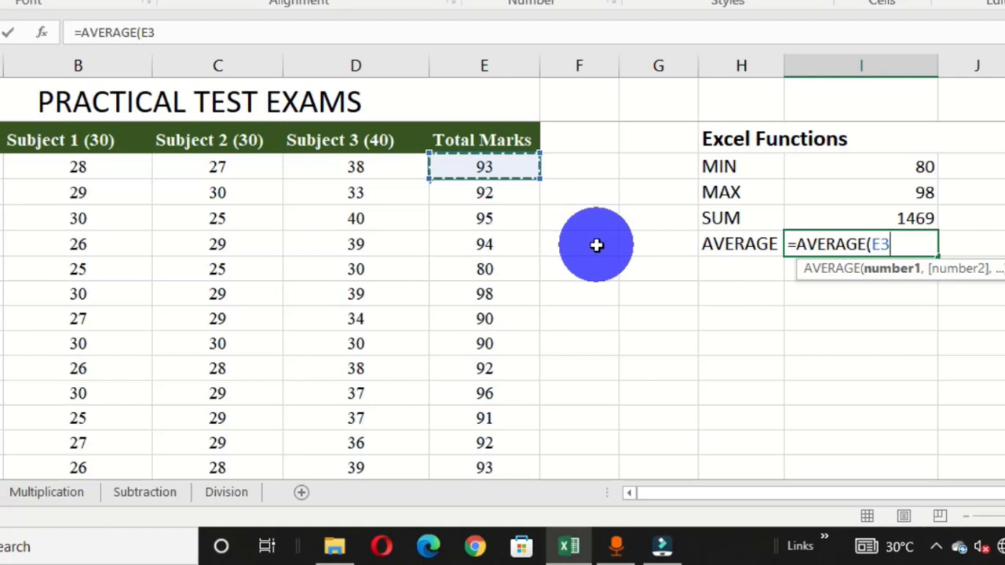
pyautogui.write(':E3')
pyautogui.scroll(-2, 502, 299)
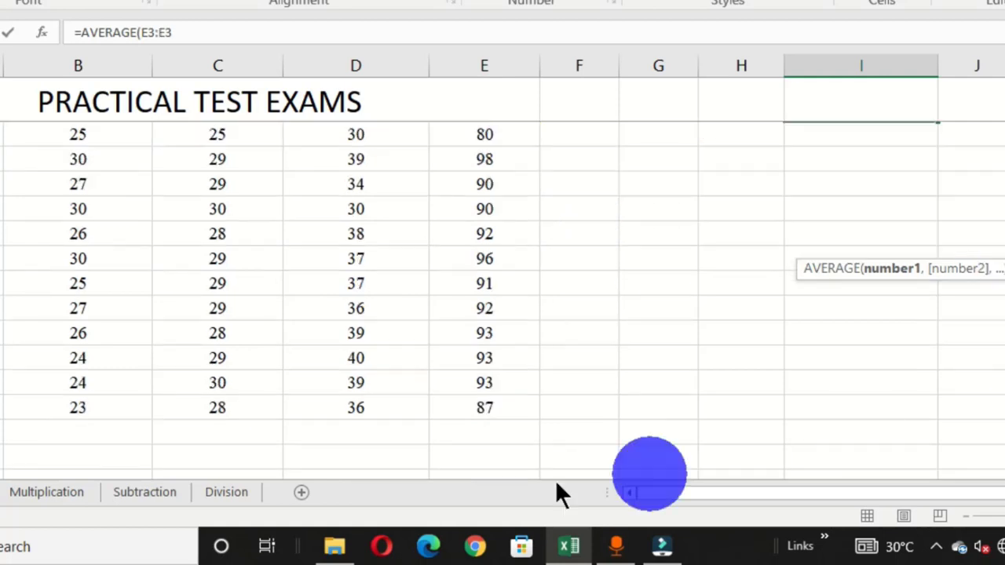
pyautogui.click(467, 410)
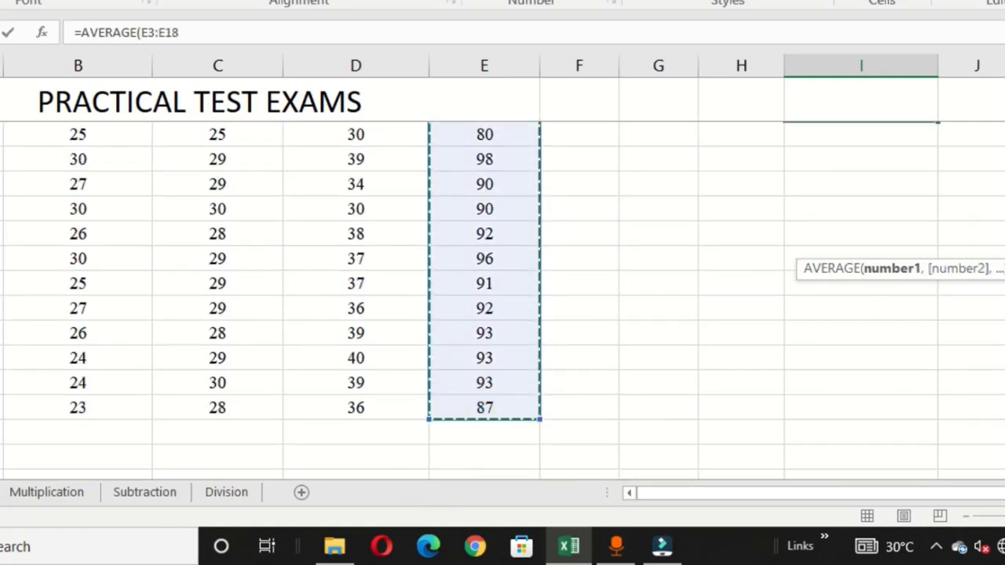
pyautogui.press('Return')
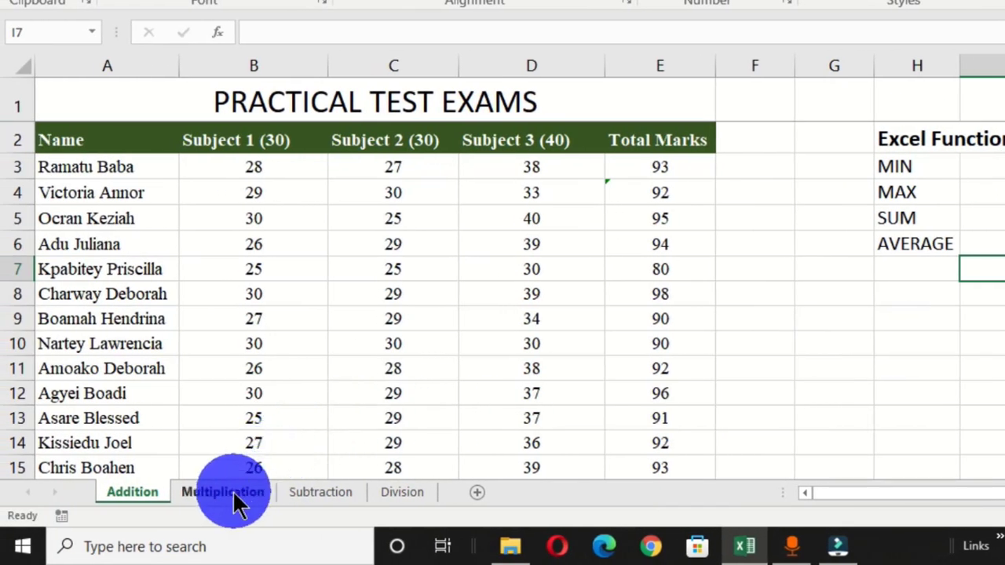
# - In the Multiplication worksheet, calculate the desktop computer's total price in D3 with =b3*c3
pyautogui.click(218, 492)
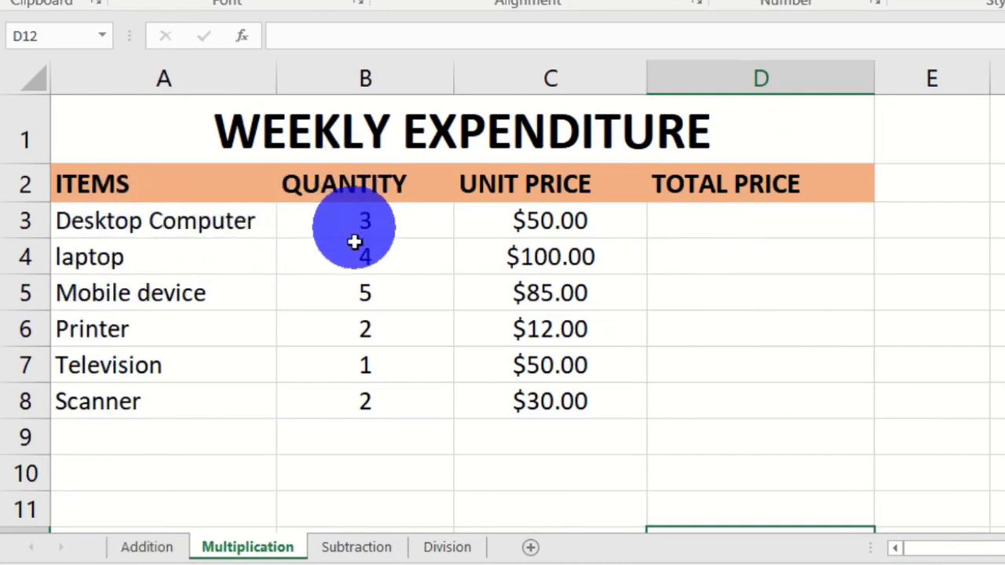
pyautogui.click(732, 224)
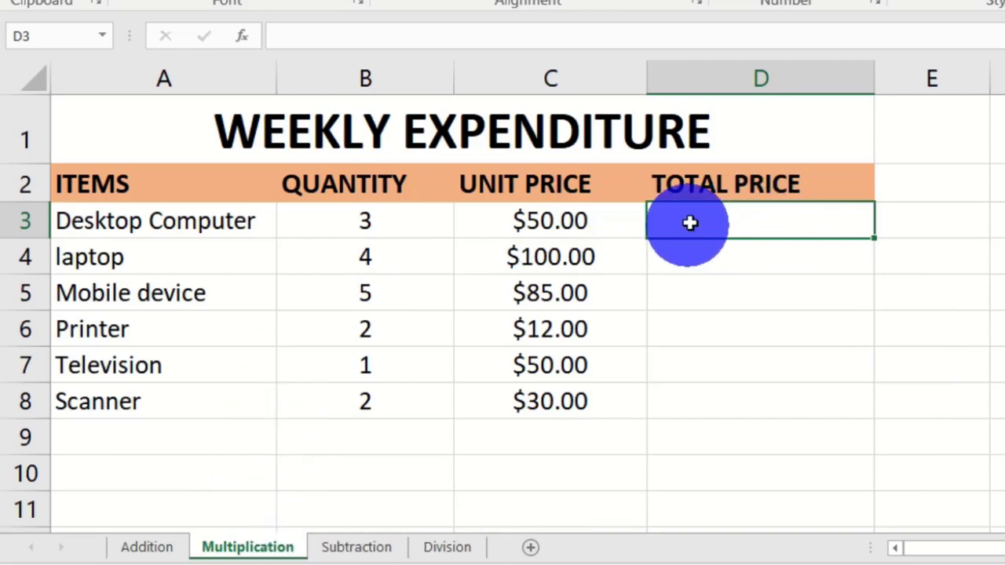
pyautogui.write('=')
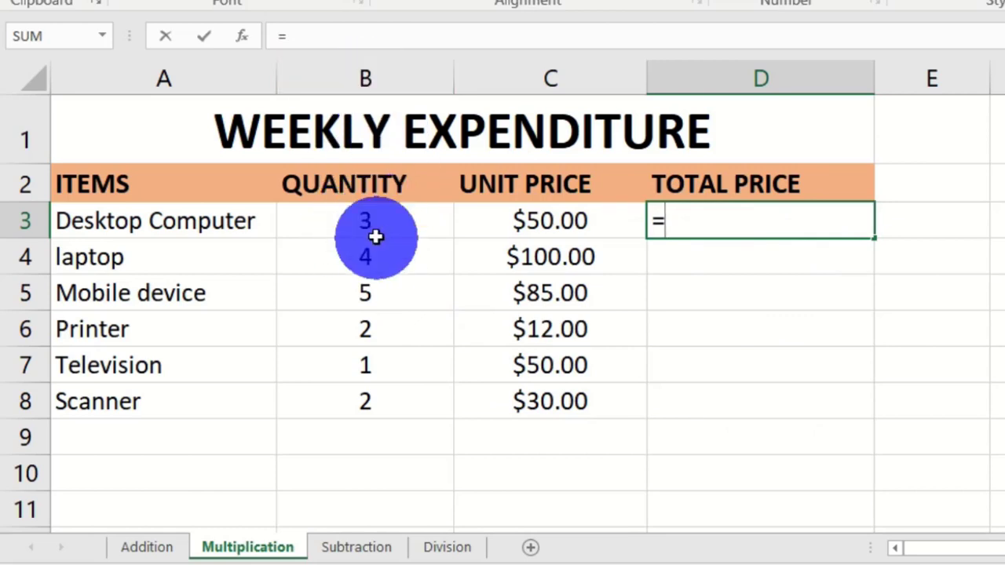
pyautogui.write('b3')
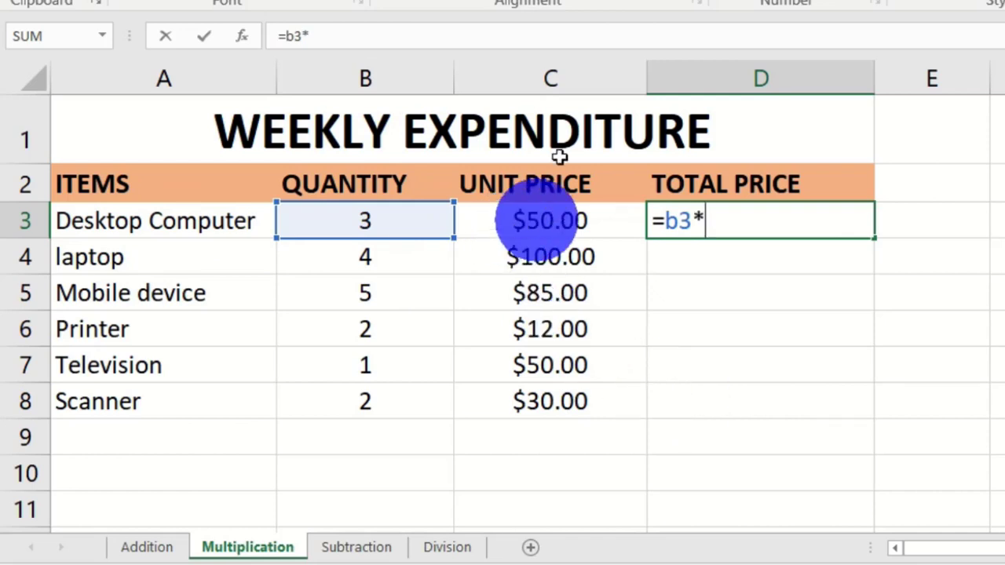
pyautogui.write('*c3')
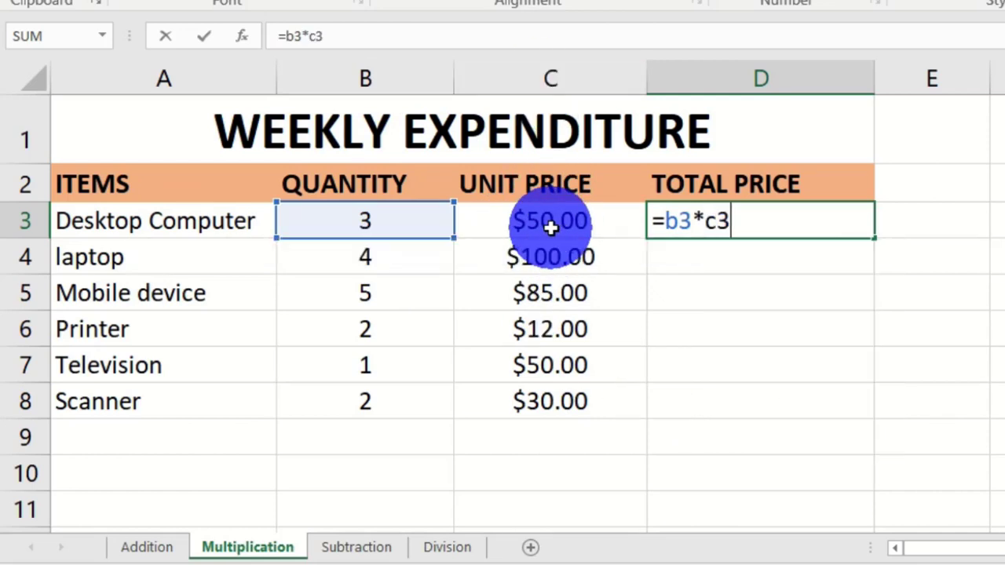
pyautogui.press('Return')
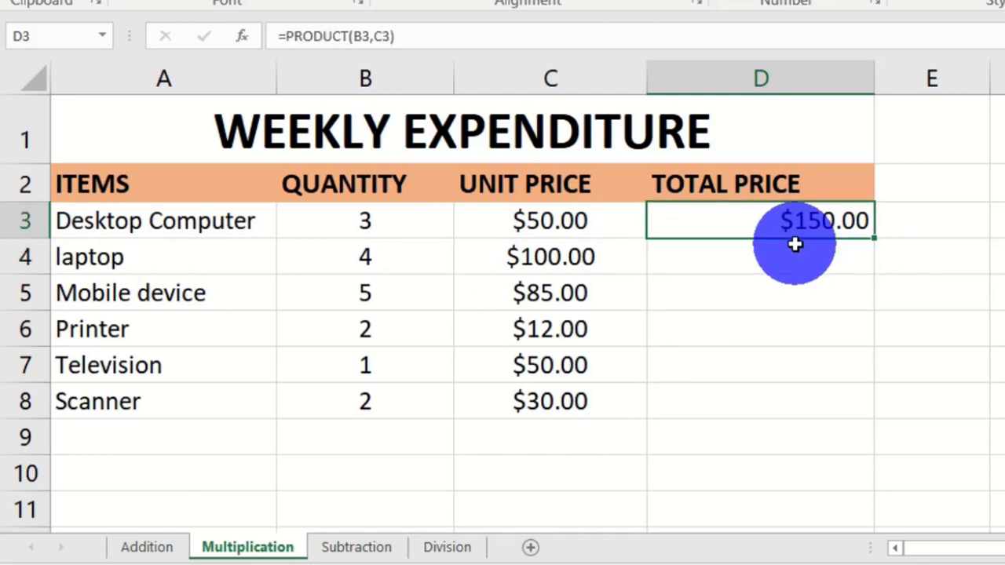
# - Clear D3 and recalculate the desktop computer's total price there with =PRODUCT(B3,C3)
pyautogui.press('Delete')
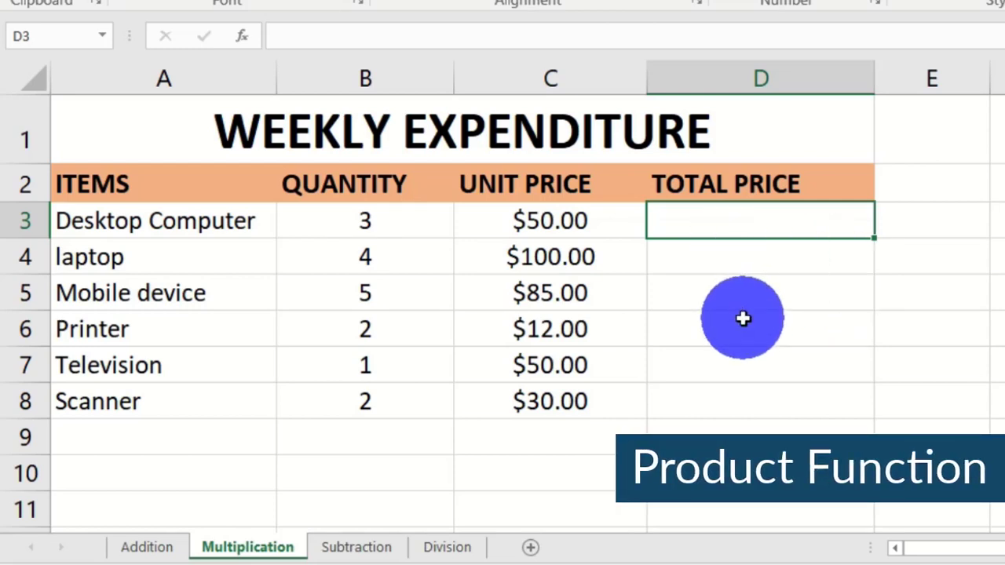
pyautogui.click(738, 226)
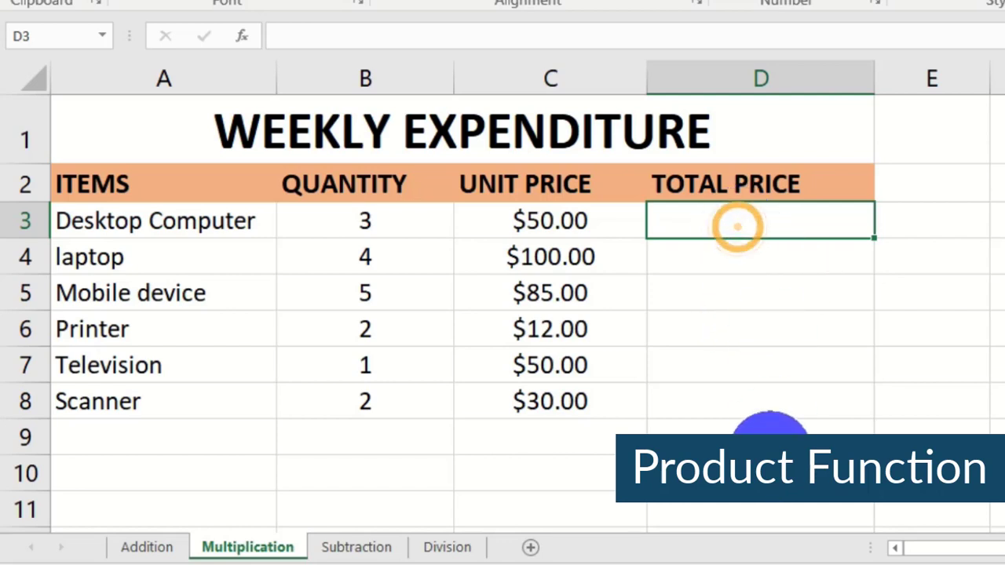
pyautogui.write('=')
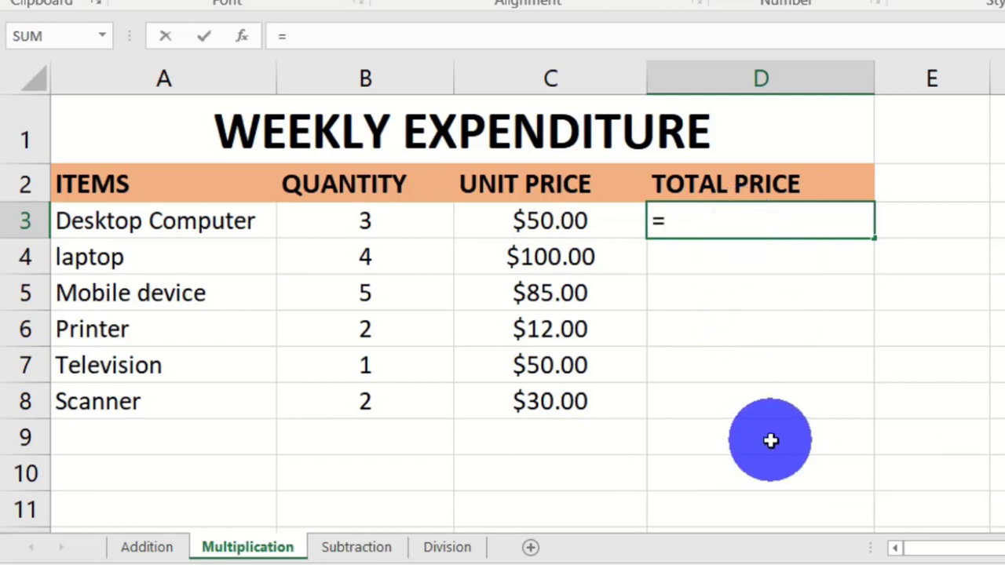
pyautogui.write('pr')
pyautogui.write('od')
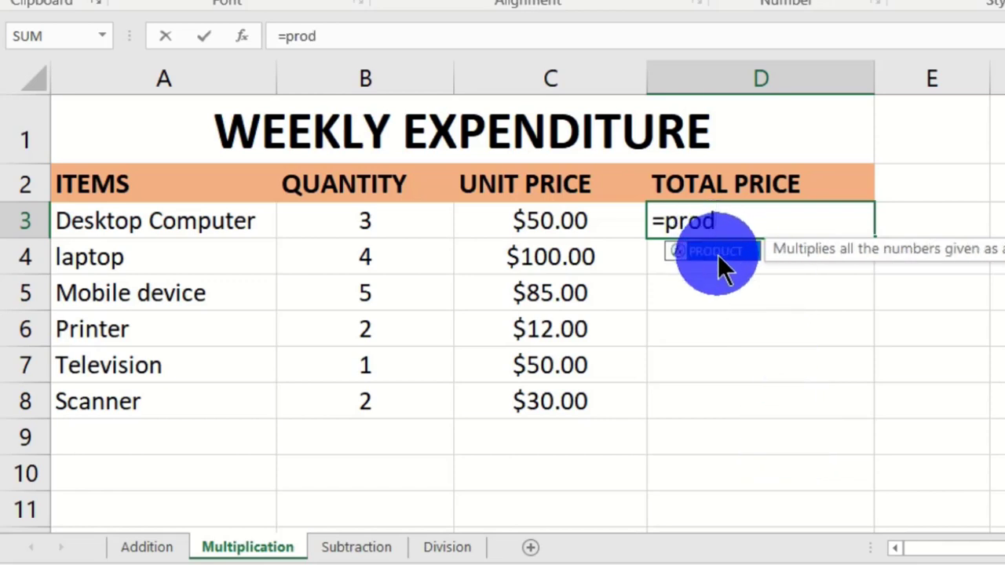
pyautogui.doubleClick(718, 251)
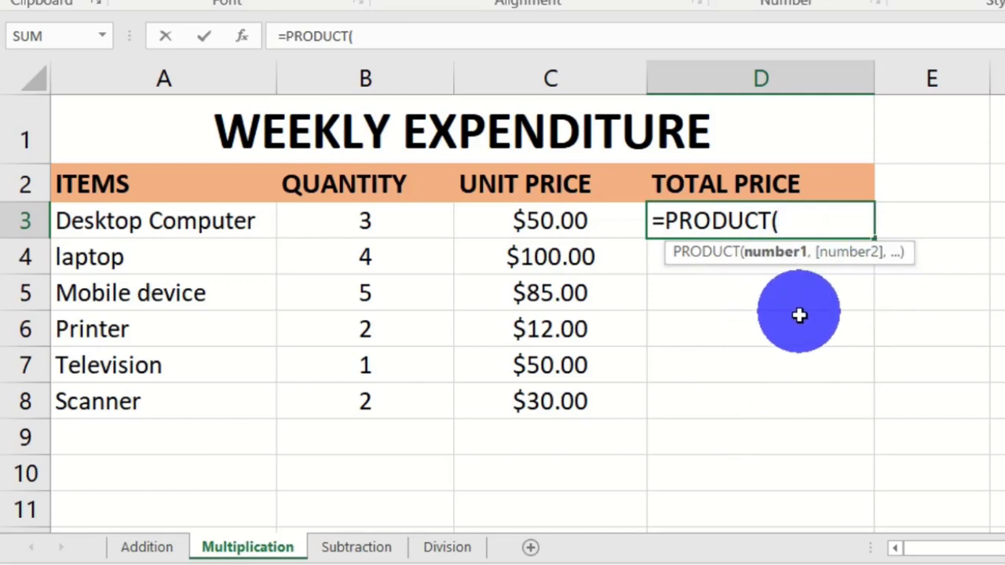
pyautogui.click(348, 223)
pyautogui.write(',')
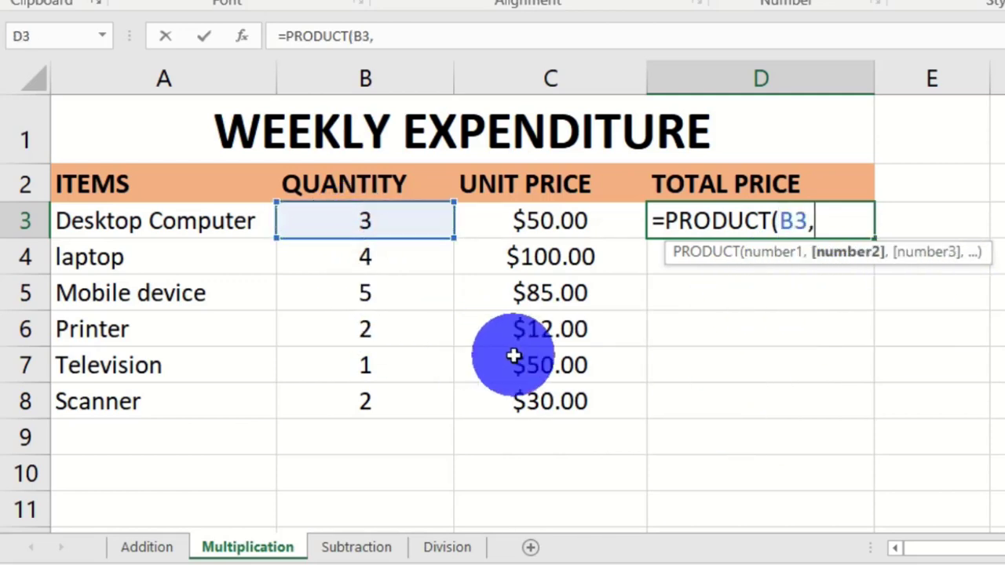
pyautogui.click(571, 218)
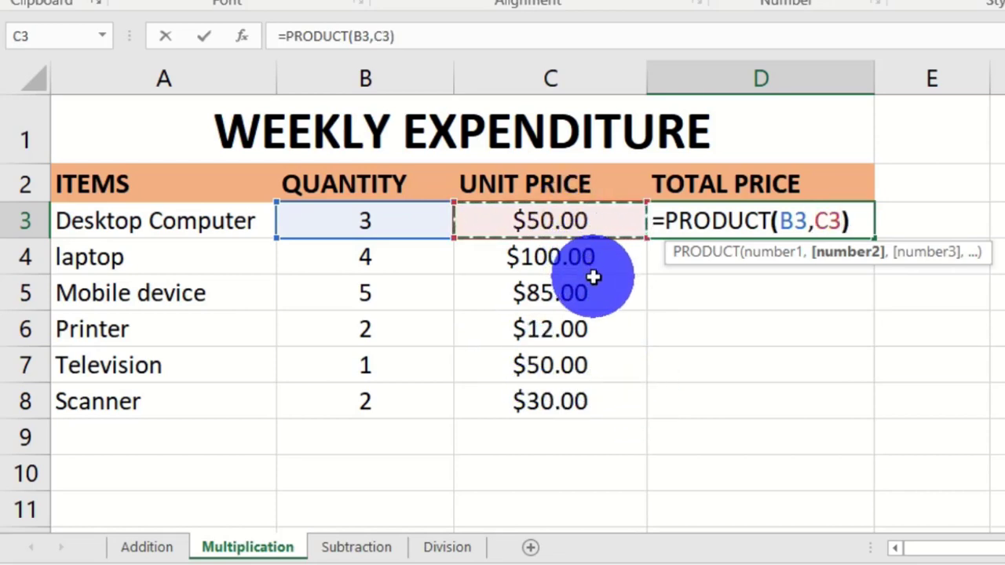
pyautogui.write(')')
pyautogui.press('Return')
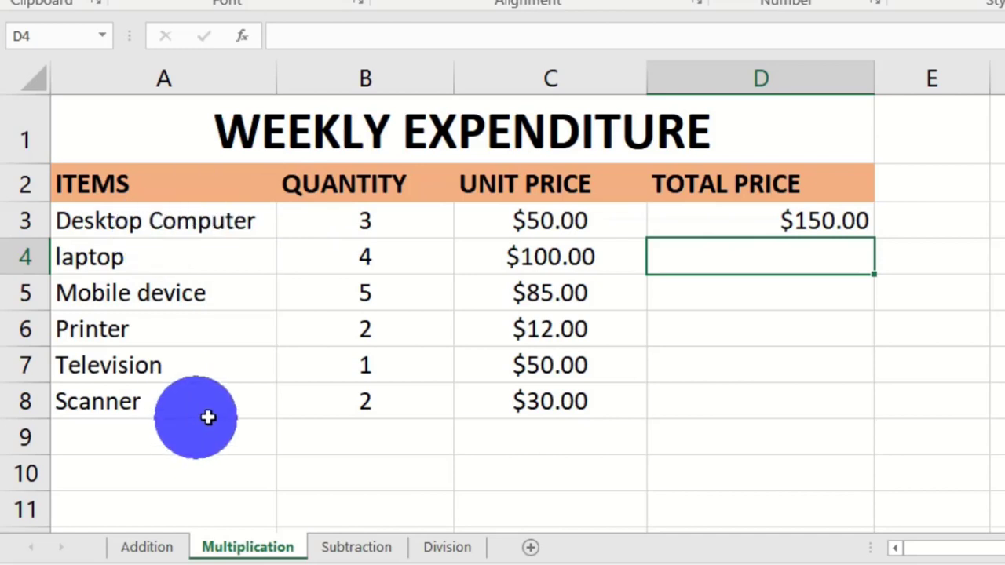
# - Set the desktop computer's quantity in B3 to 5
pyautogui.press('Up')
pyautogui.press('Left')
pyautogui.press('Left')
pyautogui.write('5')
pyautogui.press('Return')
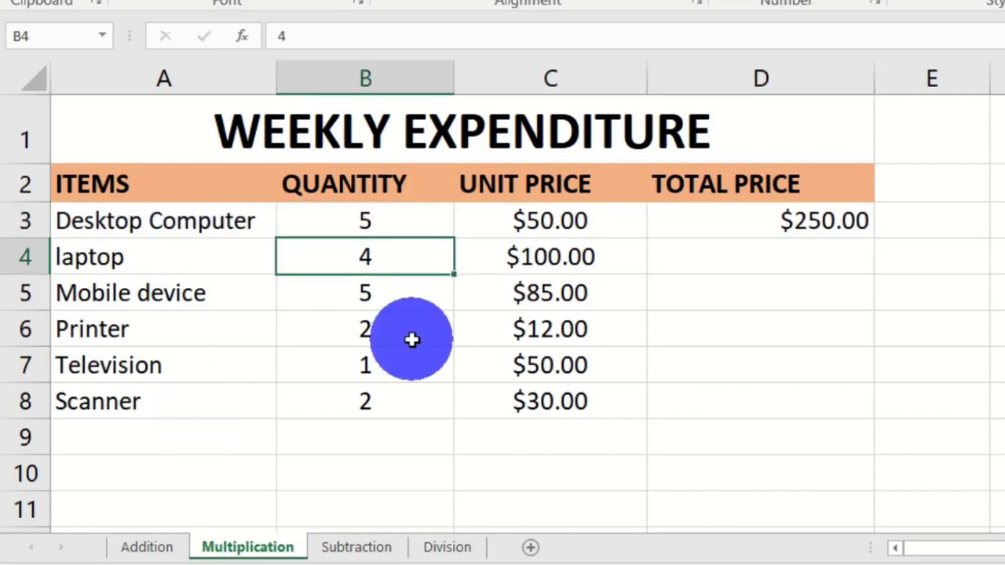
# - Fill the total price formula from D3 down to D8 and set the scanner's quantity in B8 to 5
pyautogui.click(695, 223)
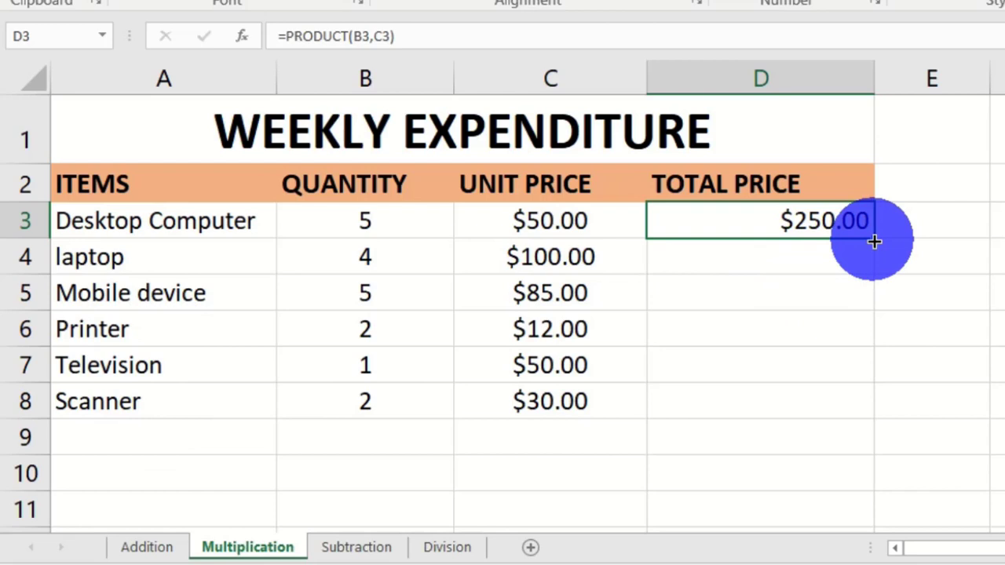
pyautogui.moveTo(874, 240); pyautogui.dragTo(886, 418)
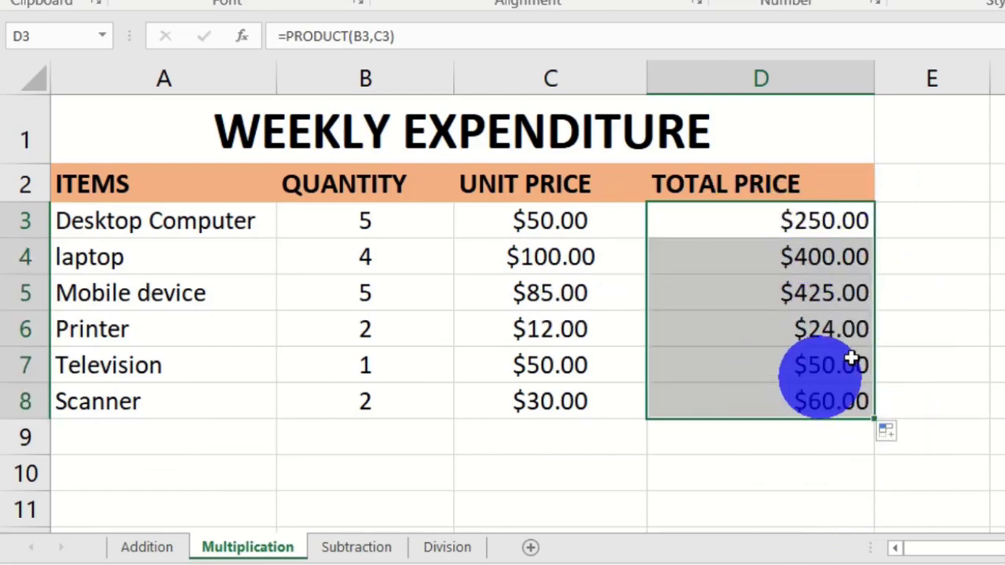
pyautogui.click(367, 415)
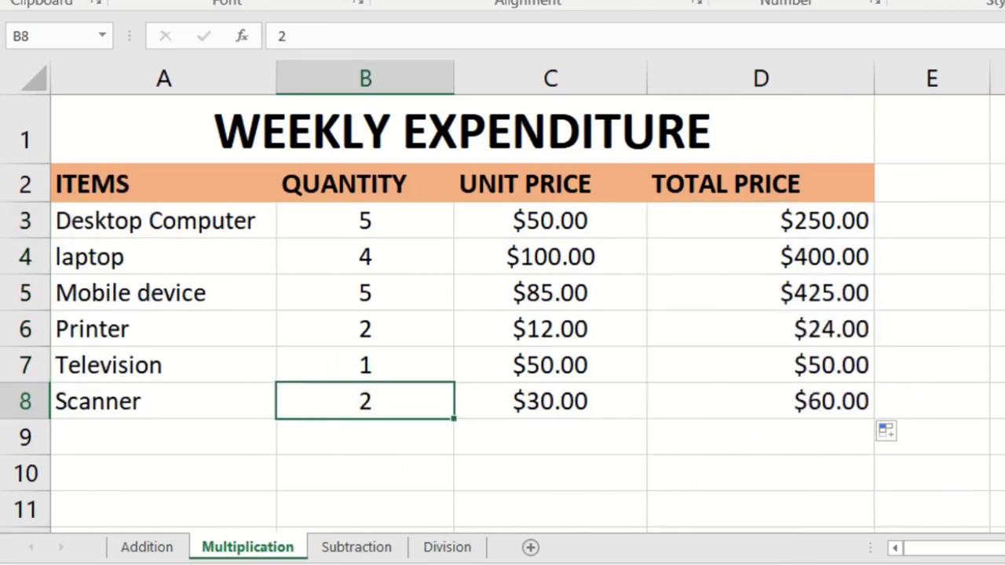
pyautogui.press('Return')
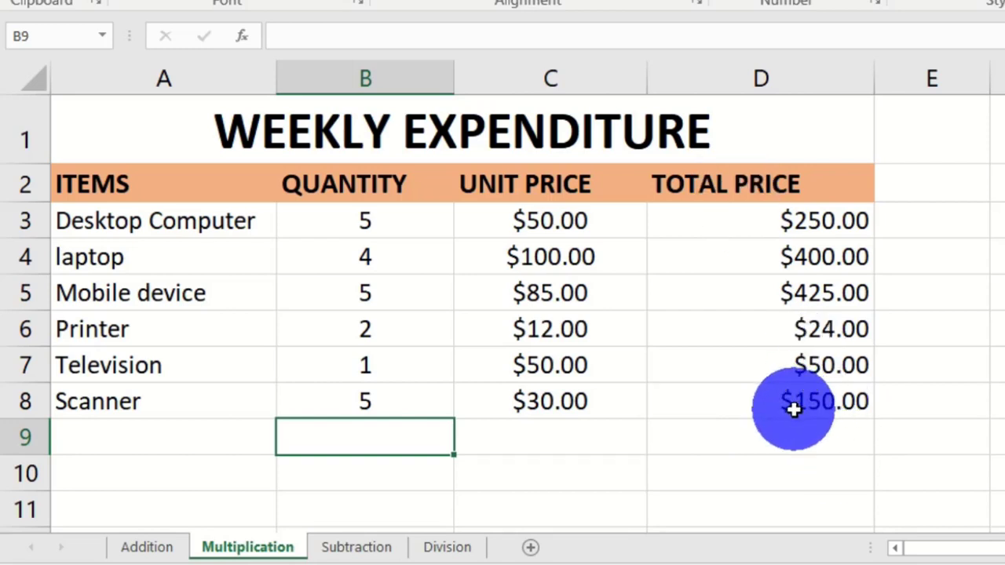
# - In the Subtraction worksheet, calculate the car's profit in D3 by subtracting cost price C3 from sold price B3
pyautogui.click(357, 548)
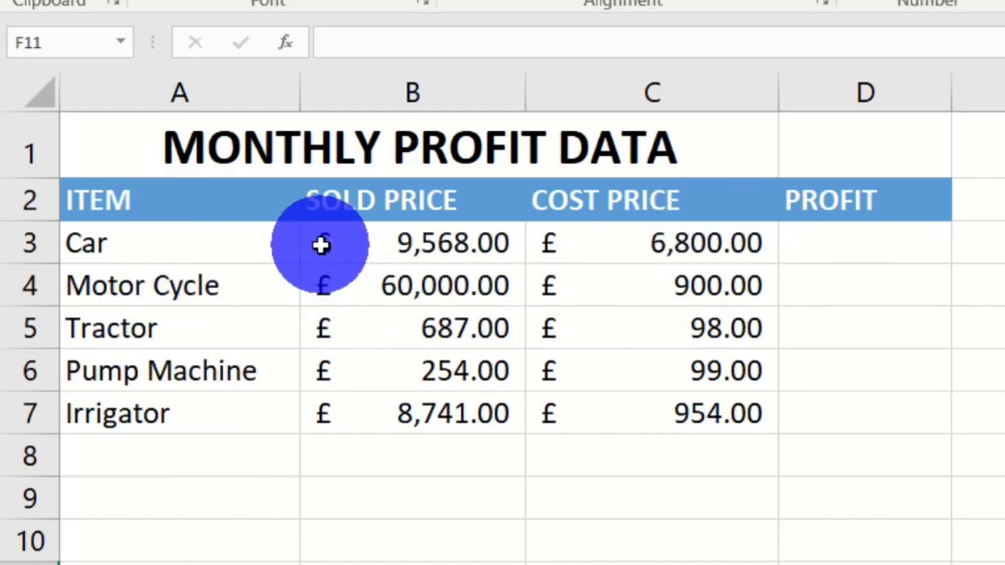
pyautogui.click(824, 242)
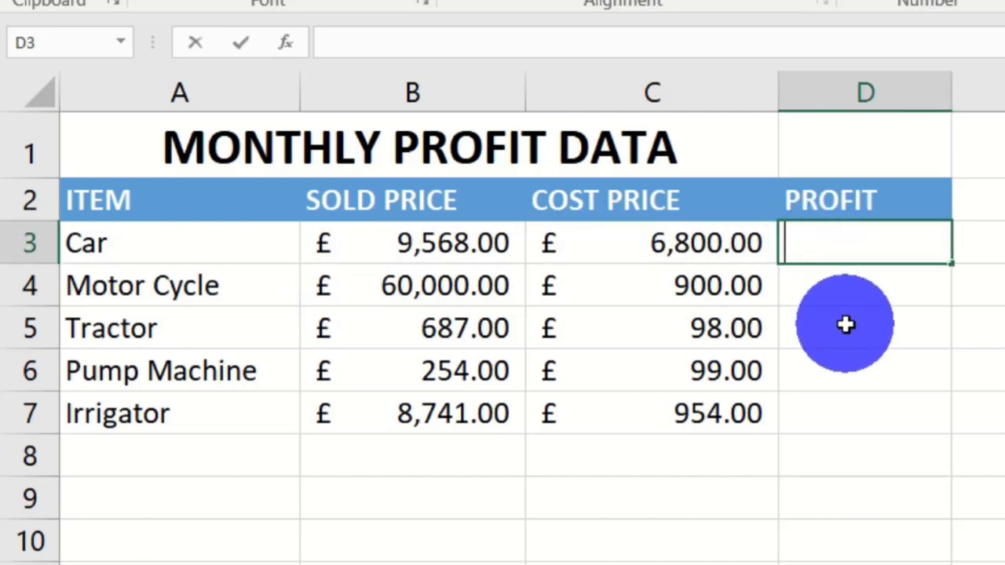
pyautogui.click(425, 244)
pyautogui.write('-')
pyautogui.click(651, 244)
pyautogui.press('Return')
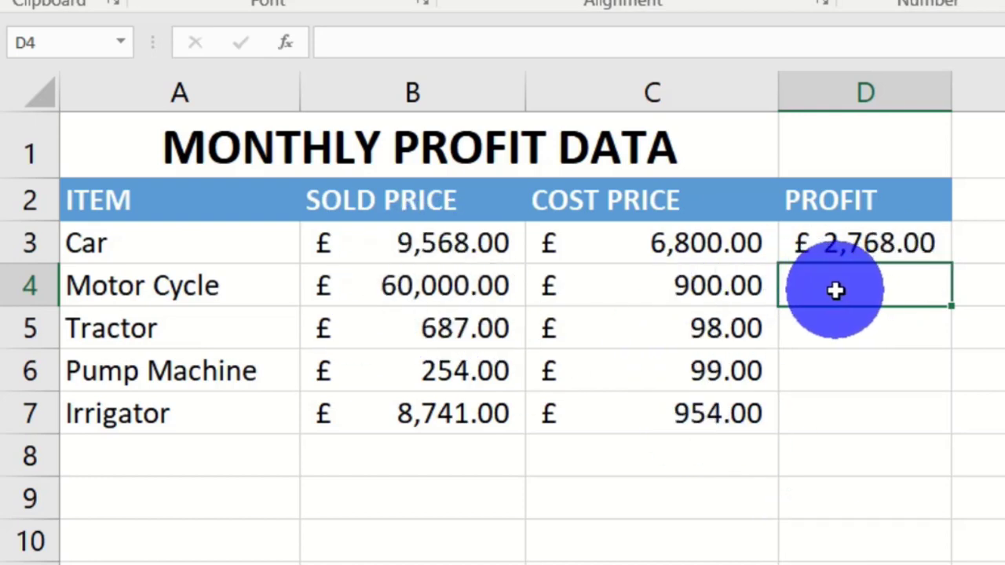
# - Calculate the motor cycle's profit in D4 with =B4-C4
pyautogui.write('=')
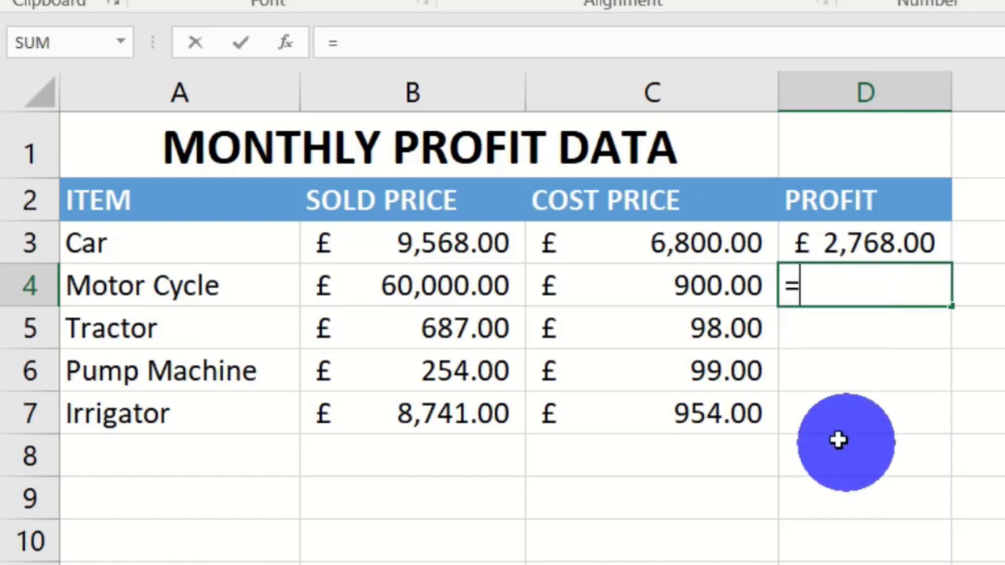
pyautogui.click(416, 287)
pyautogui.write('-')
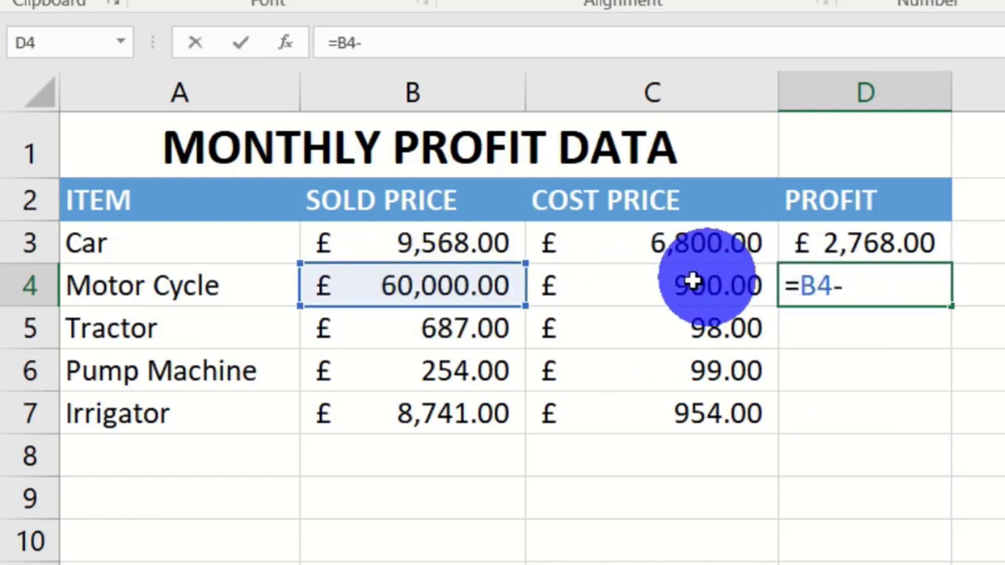
pyautogui.click(646, 284)
pyautogui.press('Return')
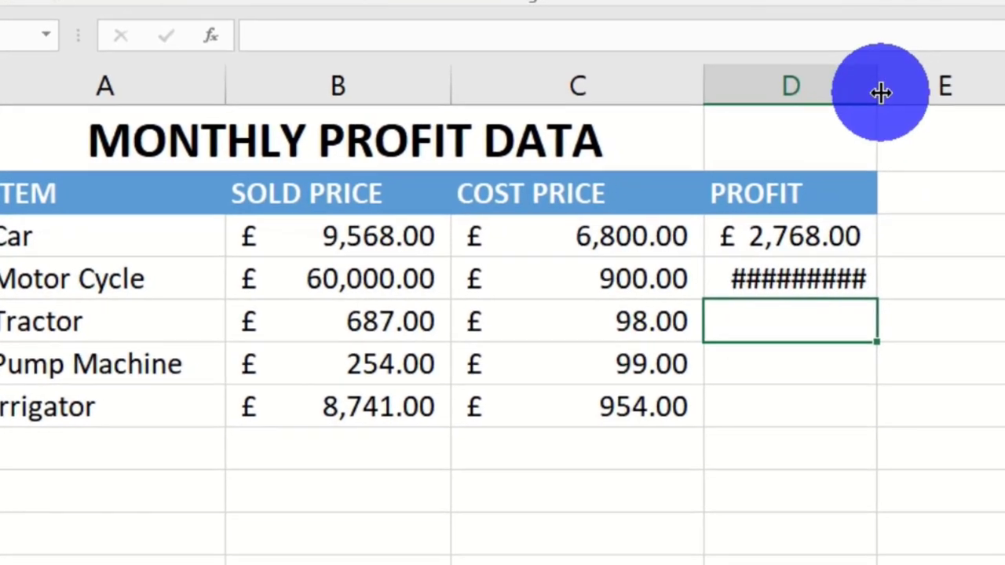
# - Widen column D slightly and fill the profit formula from D4 down to D7
pyautogui.moveTo(880, 92); pyautogui.dragTo(905, 98)
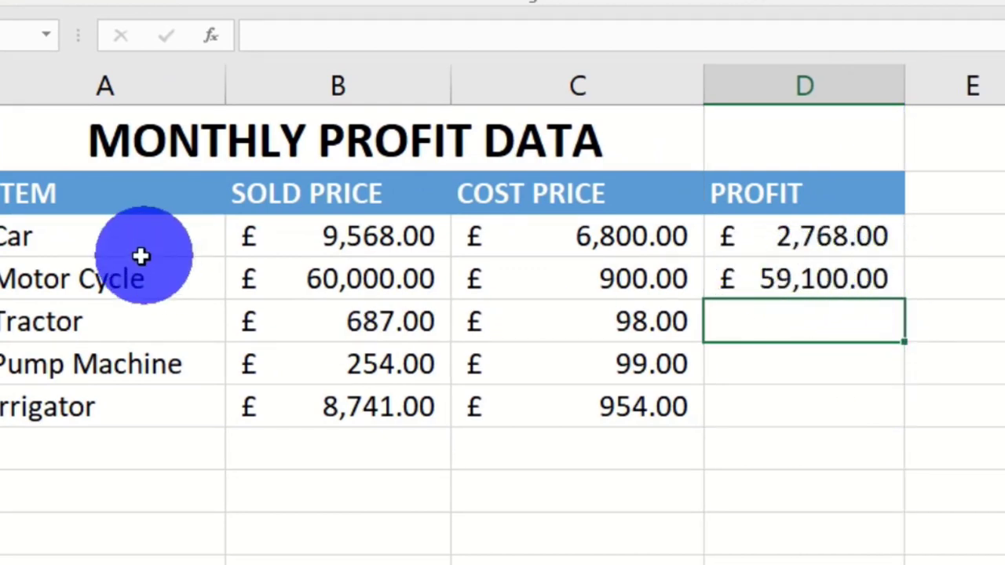
pyautogui.click(831, 278)
pyautogui.moveTo(904, 299); pyautogui.dragTo(896, 424)
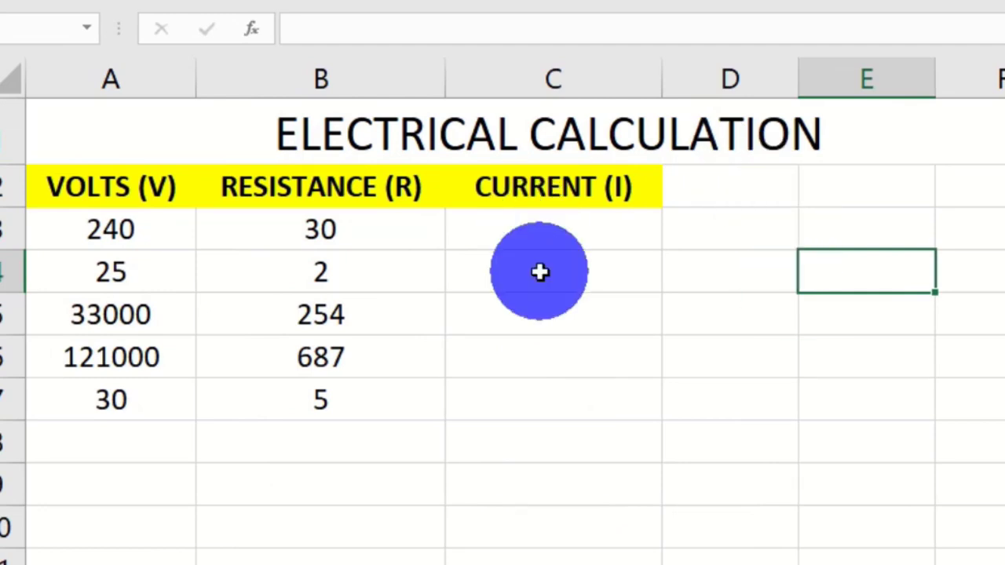
# - In the Division worksheet, calculate the first current in C3 by dividing volts A3 by resistance B3
pyautogui.click(530, 228)
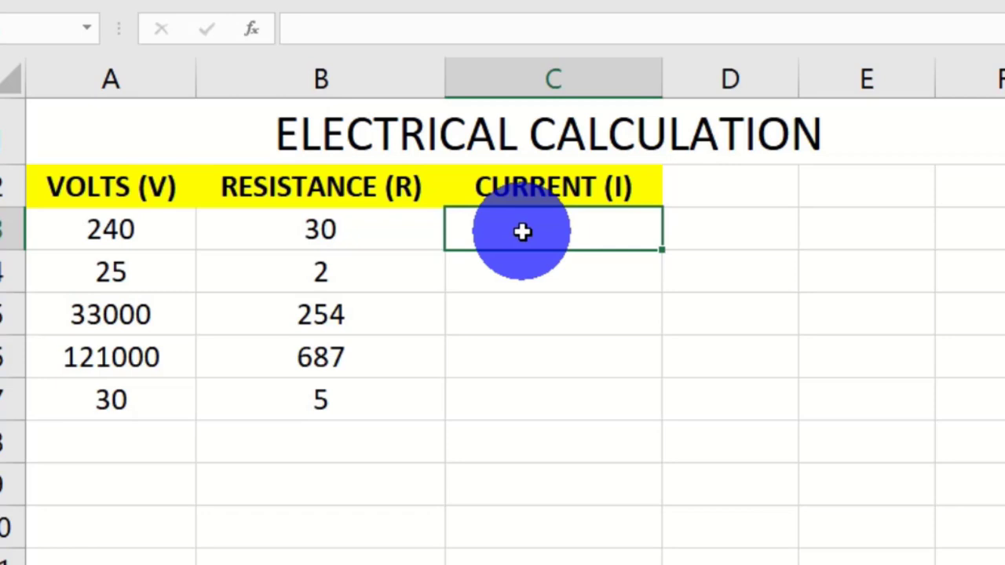
pyautogui.write('=')
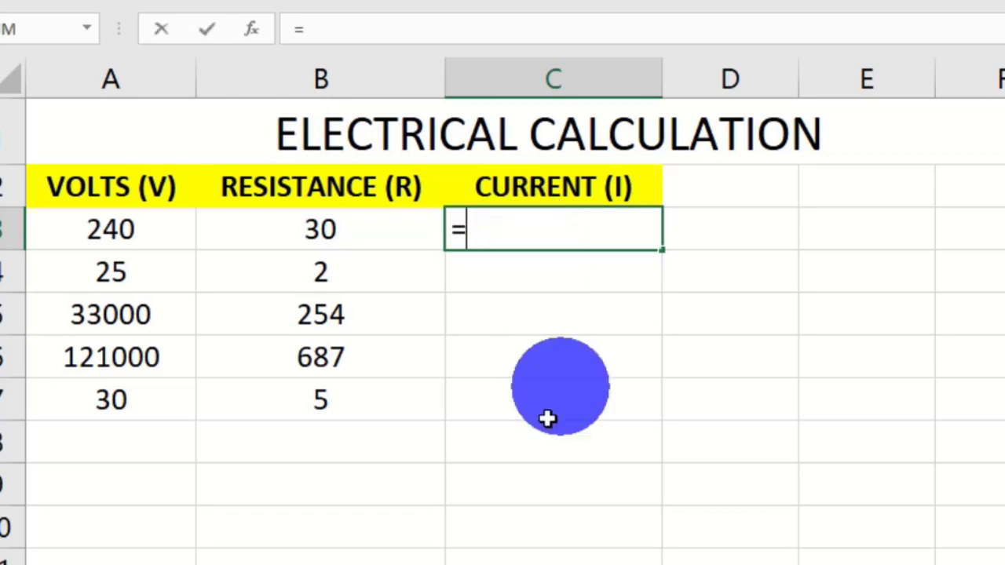
pyautogui.click(102, 223)
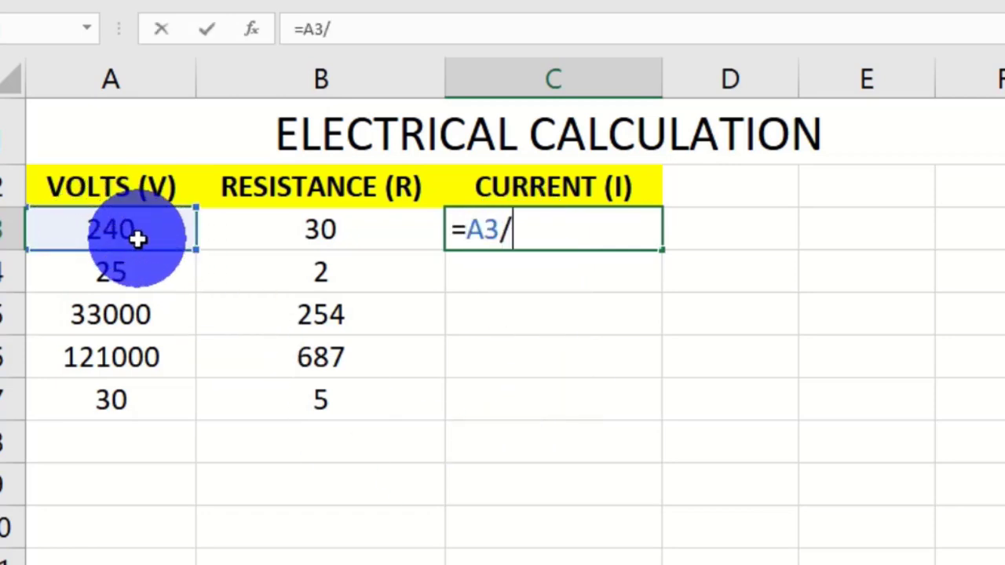
pyautogui.click(313, 229)
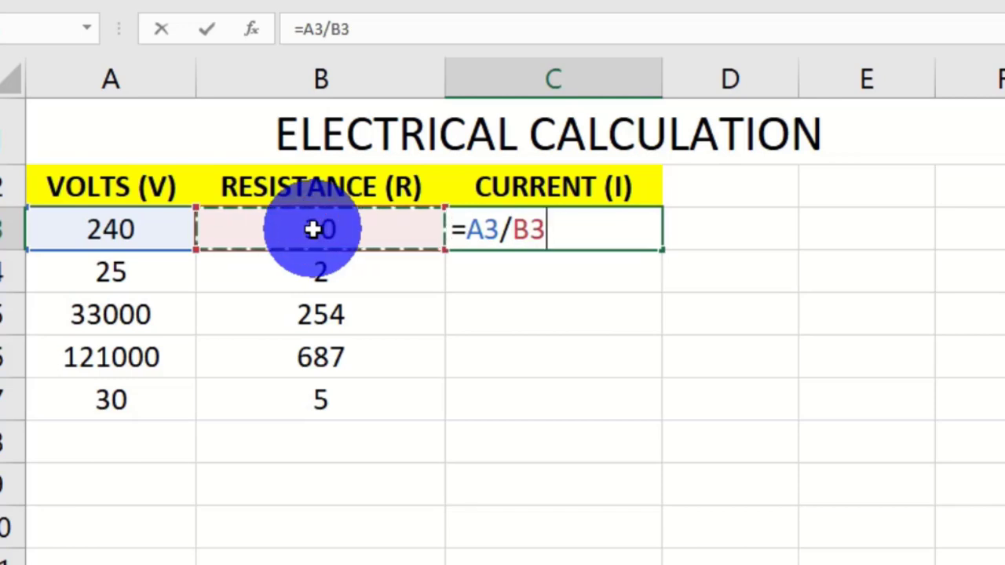
pyautogui.press('Return')
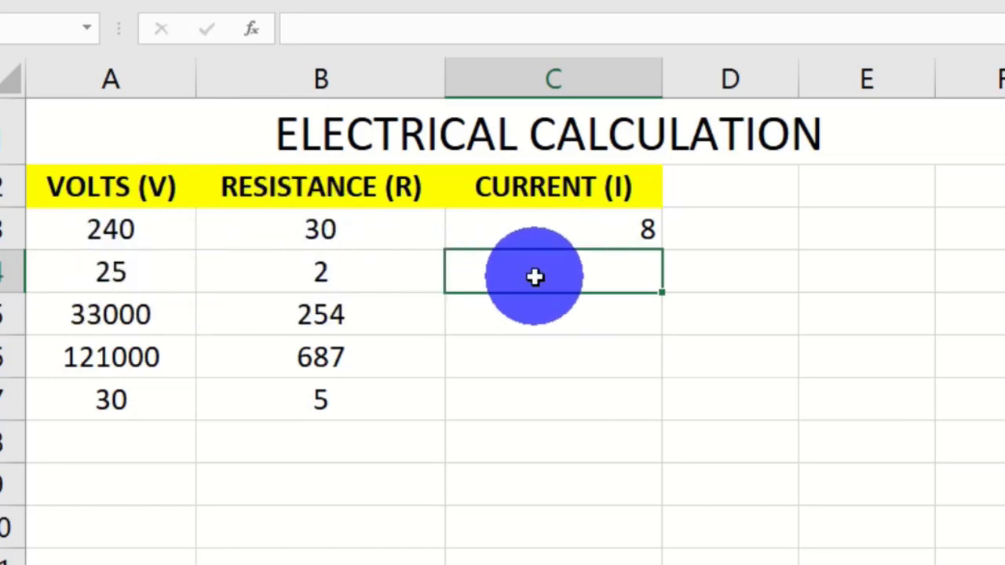
# - Calculate the current in C4 with the formula =A4/B4
pyautogui.write('=')
pyautogui.click(124, 273)
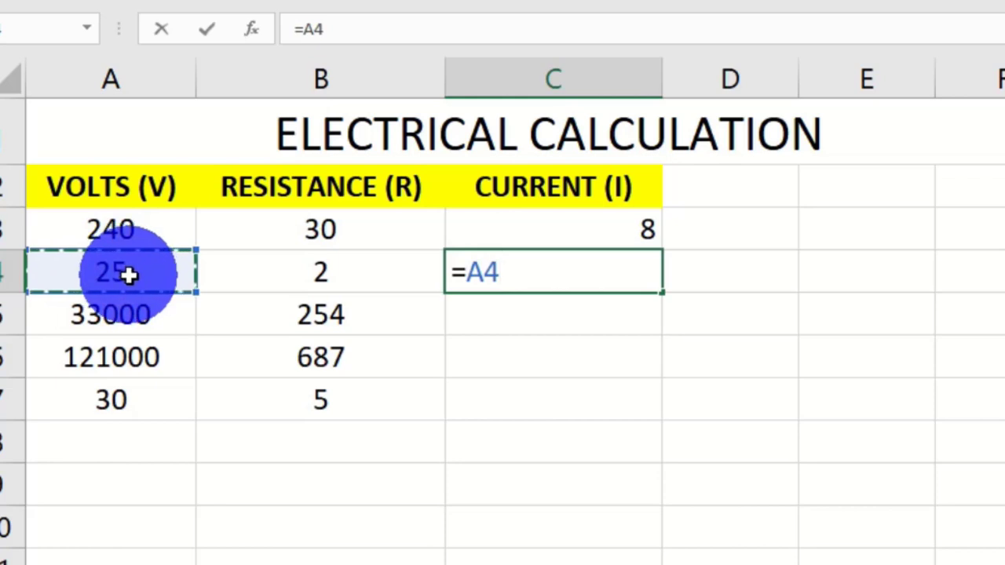
pyautogui.write('/')
pyautogui.click(309, 274)
pyautogui.press('Return')
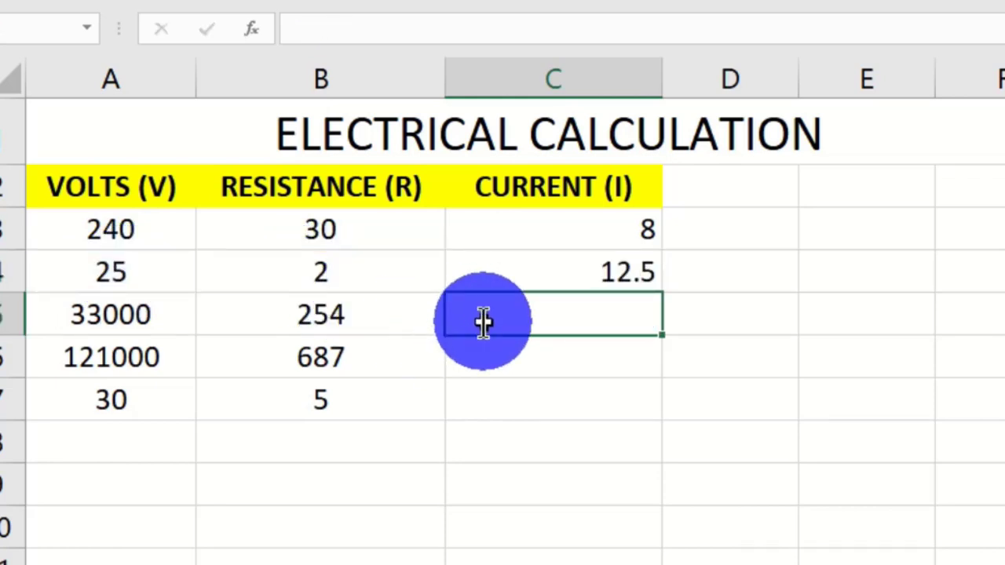
# - Calculate the current in C5 with +A5/B5 and fill the formula down to C7
pyautogui.write('+')
pyautogui.click(152, 314)
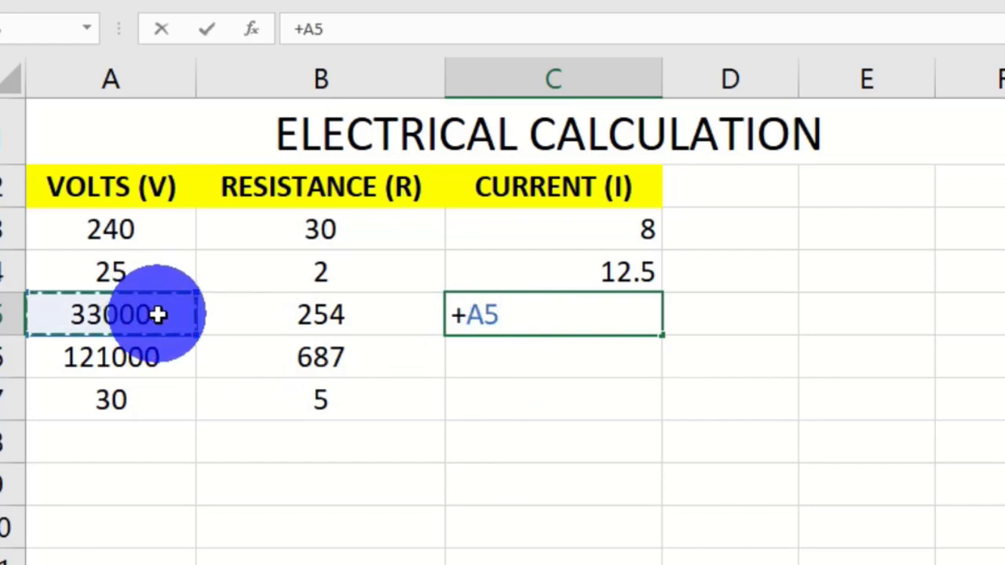
pyautogui.write('/')
pyautogui.click(330, 317)
pyautogui.press('Return')
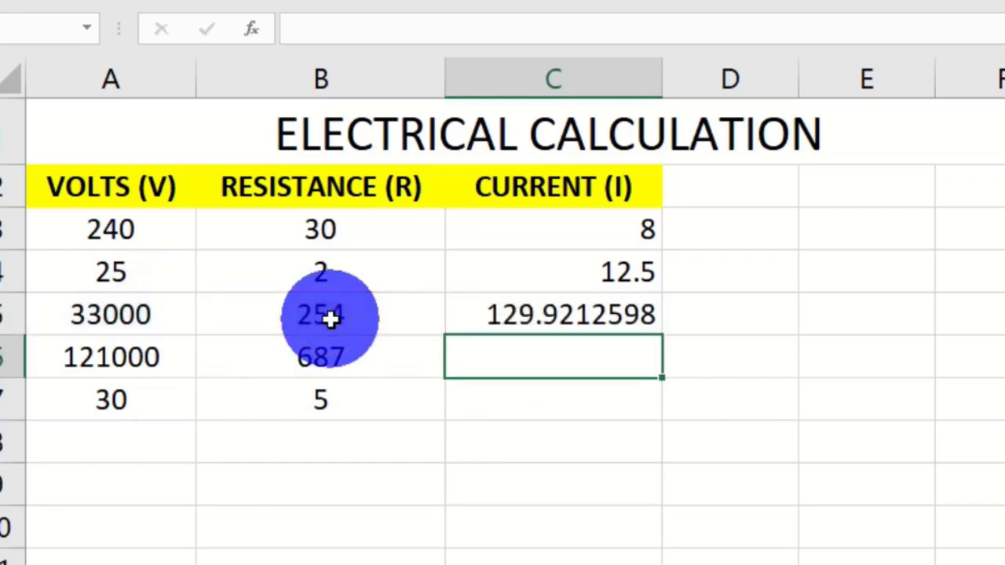
pyautogui.click(656, 331)
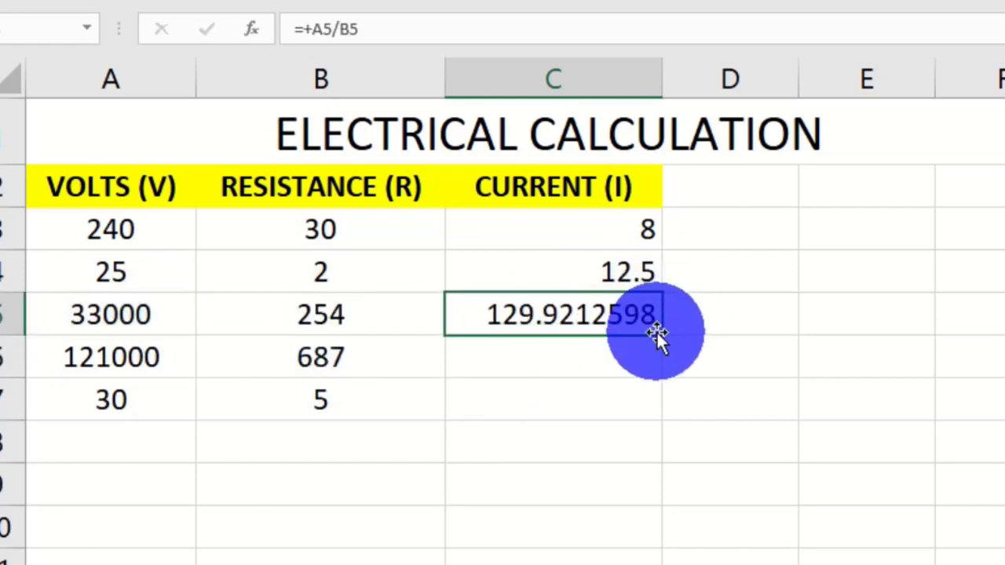
pyautogui.moveTo(659, 336); pyautogui.dragTo(655, 412)
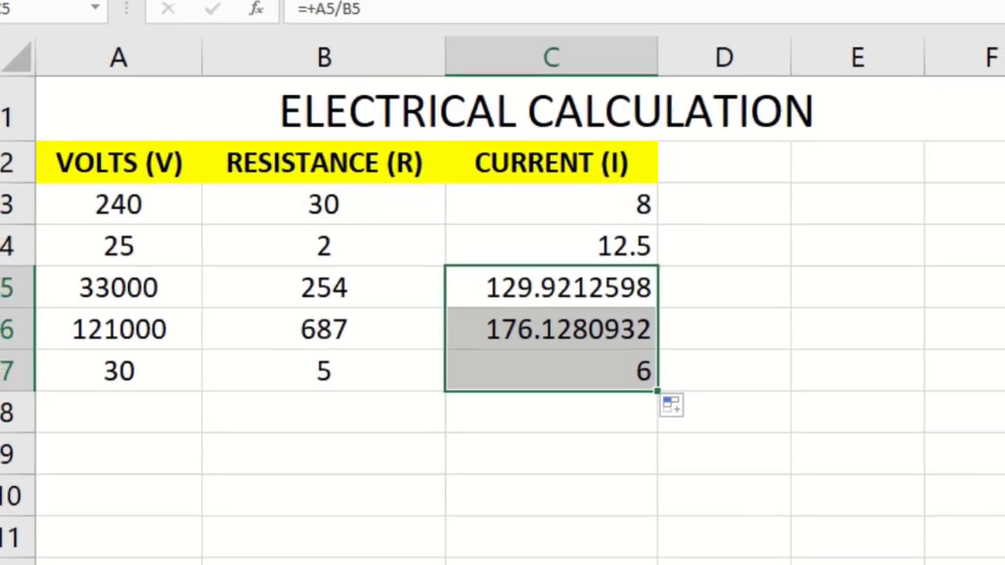
# - Review the finished calculations in the Subtraction and Multiplication worksheets
pyautogui.click(393, 480)
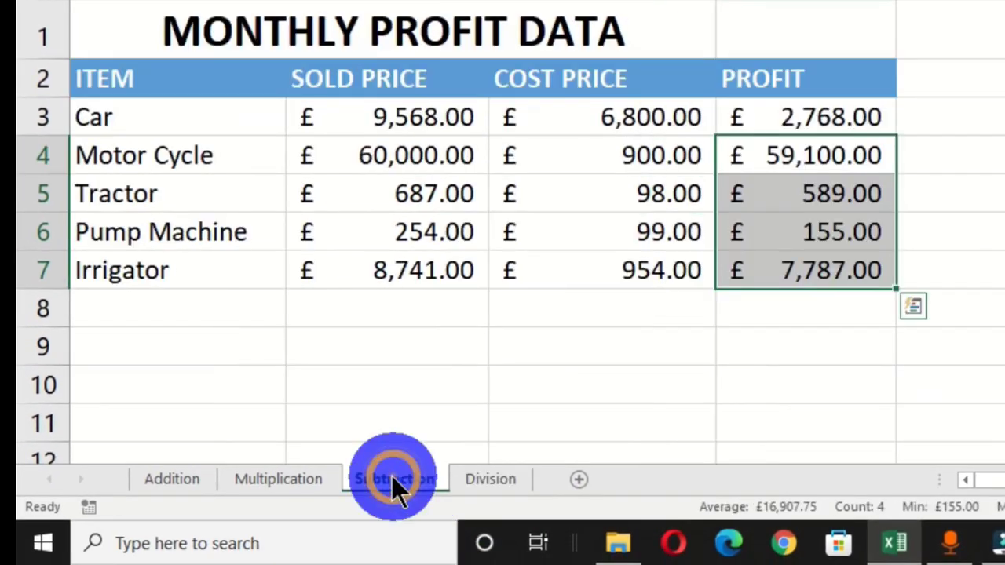
pyautogui.click(289, 482)
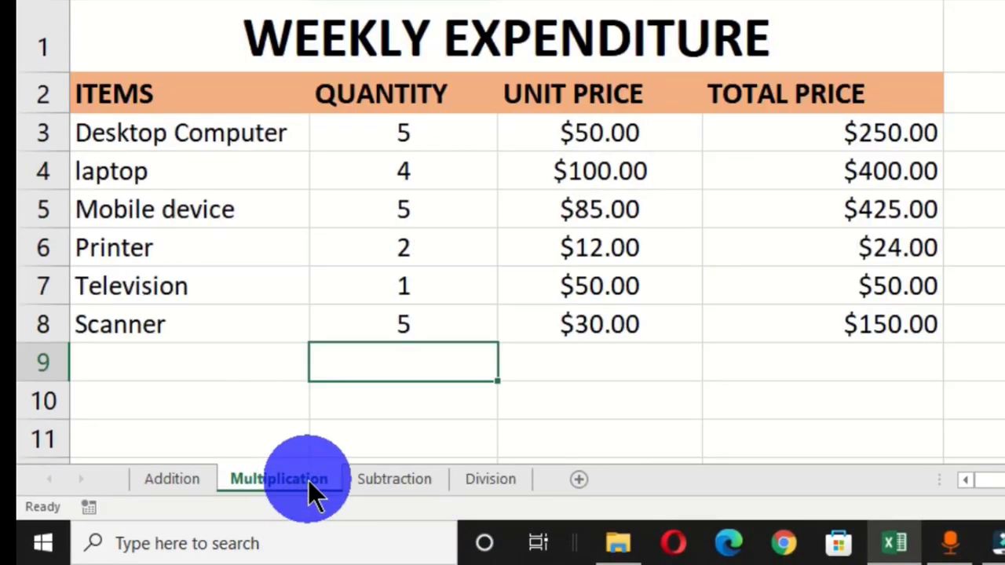